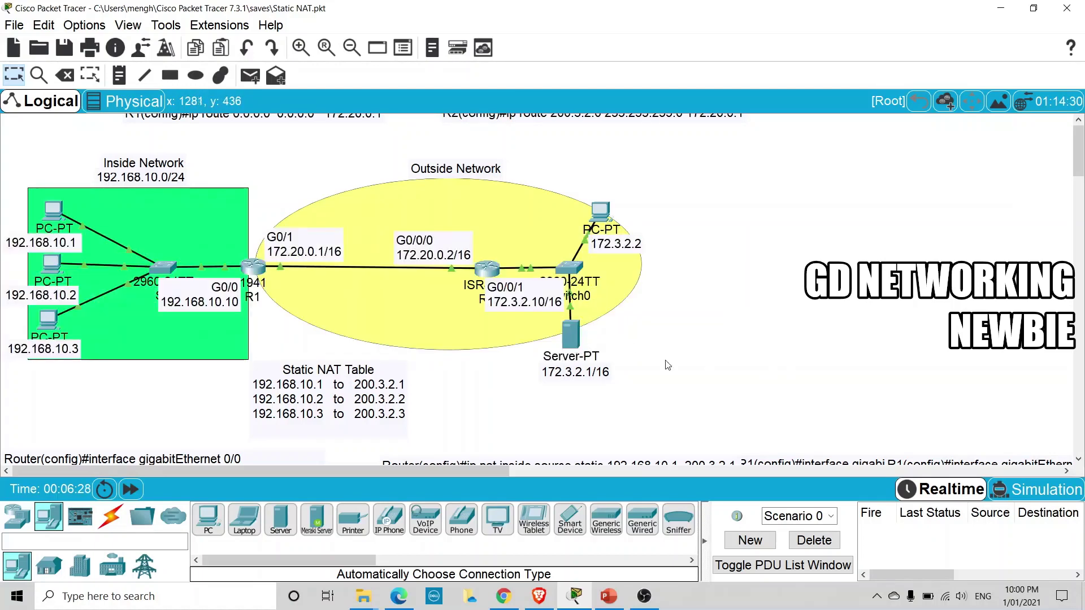
# - Add a PC at the lower edge of the Inside Network area and look over its IP configuration fields
pyautogui.click(209, 518)
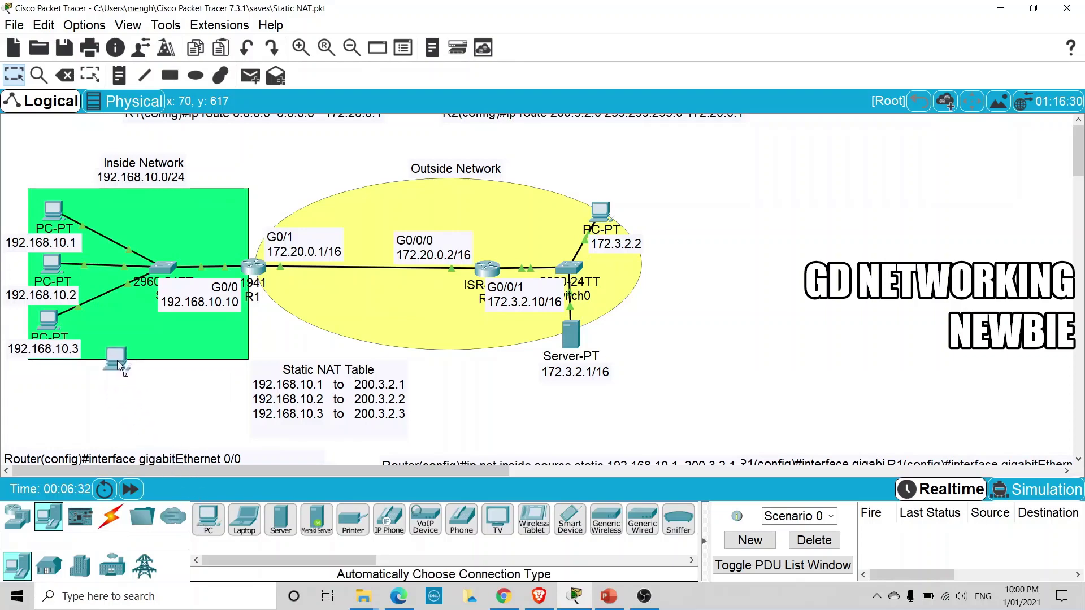
pyautogui.click(117, 361)
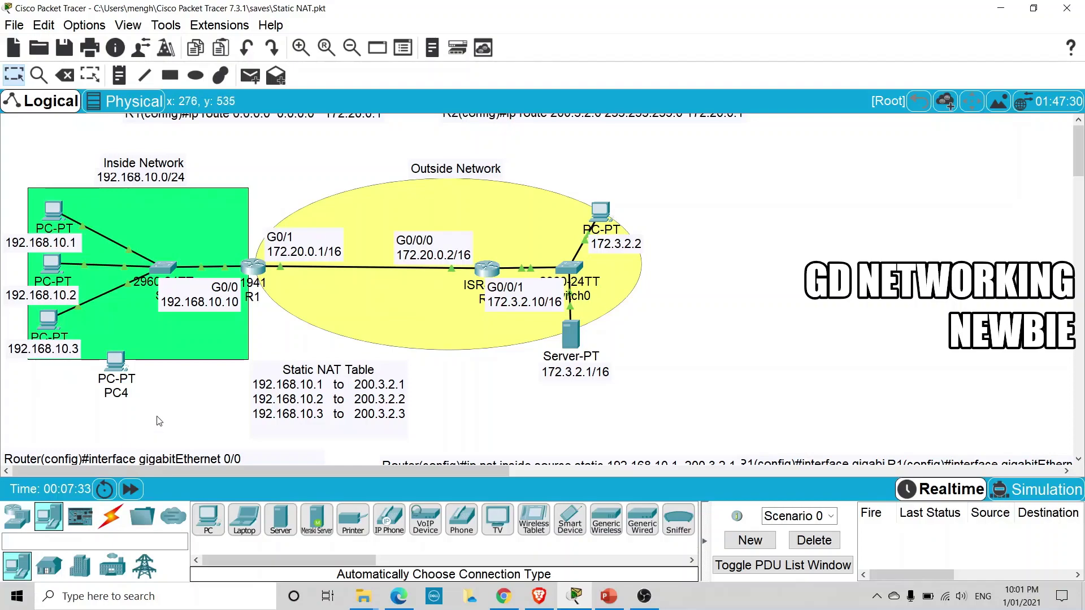
pyautogui.click(116, 360)
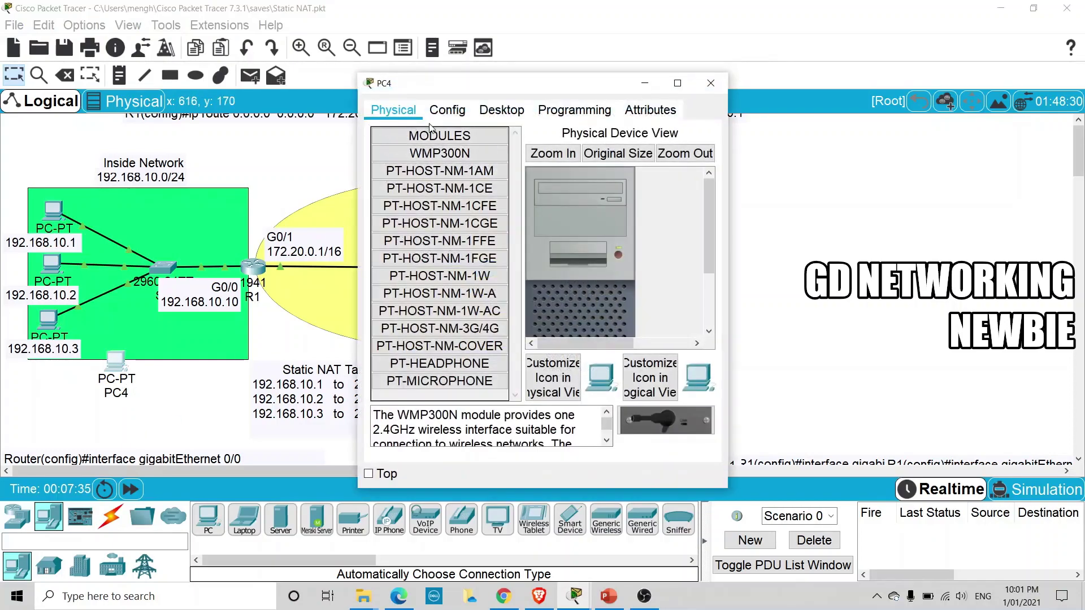
pyautogui.click(508, 112)
pyautogui.click(408, 161)
pyautogui.click(499, 212)
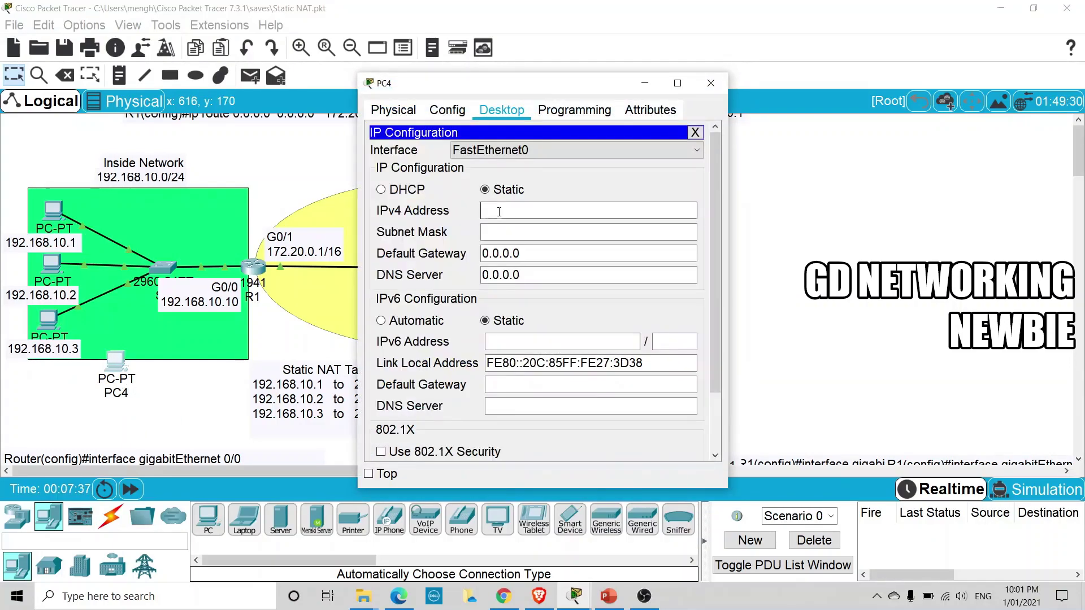
pyautogui.click(499, 231)
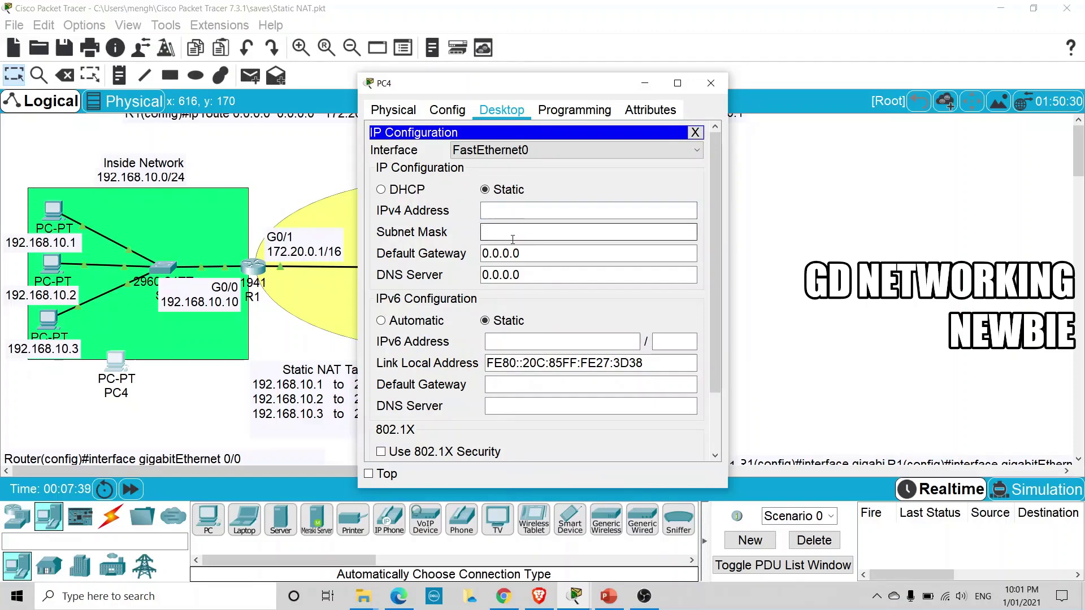
pyautogui.press('Tab')
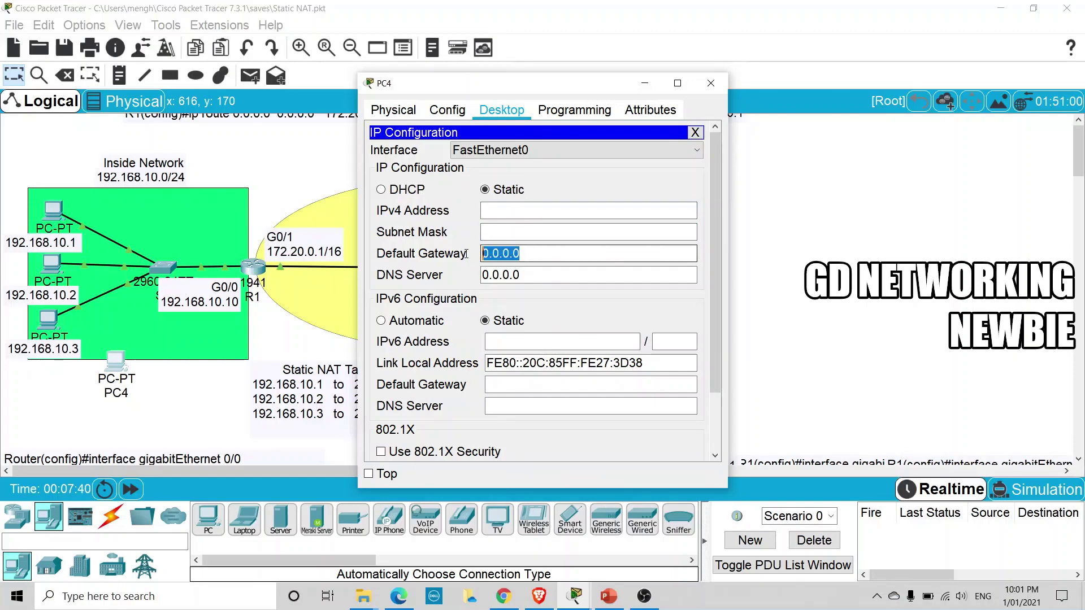
pyautogui.click(711, 83)
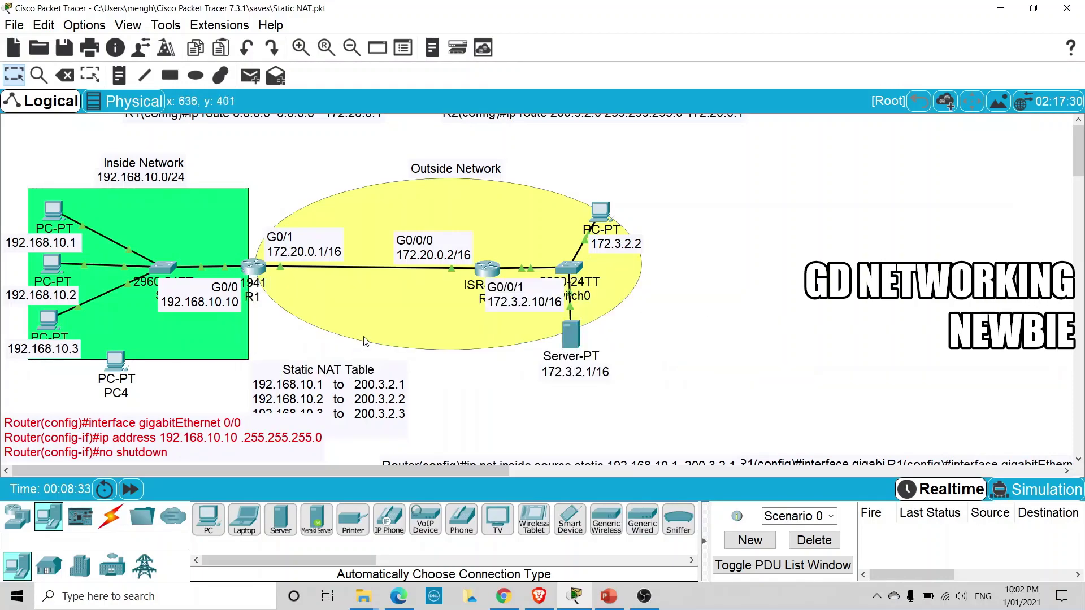
# - Move the gigabitEthernet 0/0 note back down below the topology and bring R1's default-route note just above the Inside Network label
pyautogui.moveTo(211, 427); pyautogui.dragTo(203, 459)
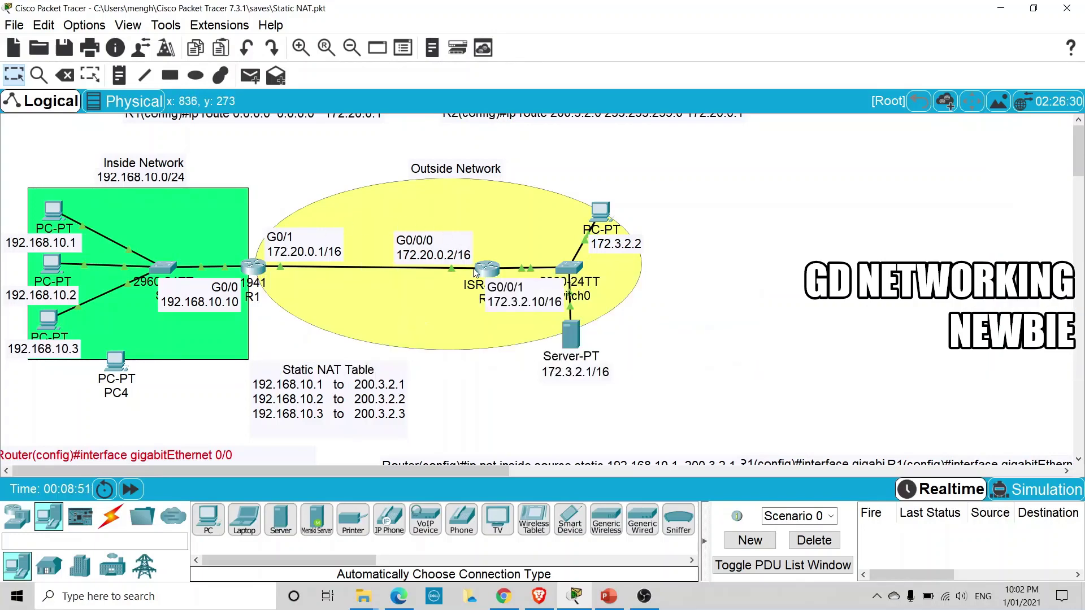
pyautogui.moveTo(344, 121); pyautogui.dragTo(342, 134)
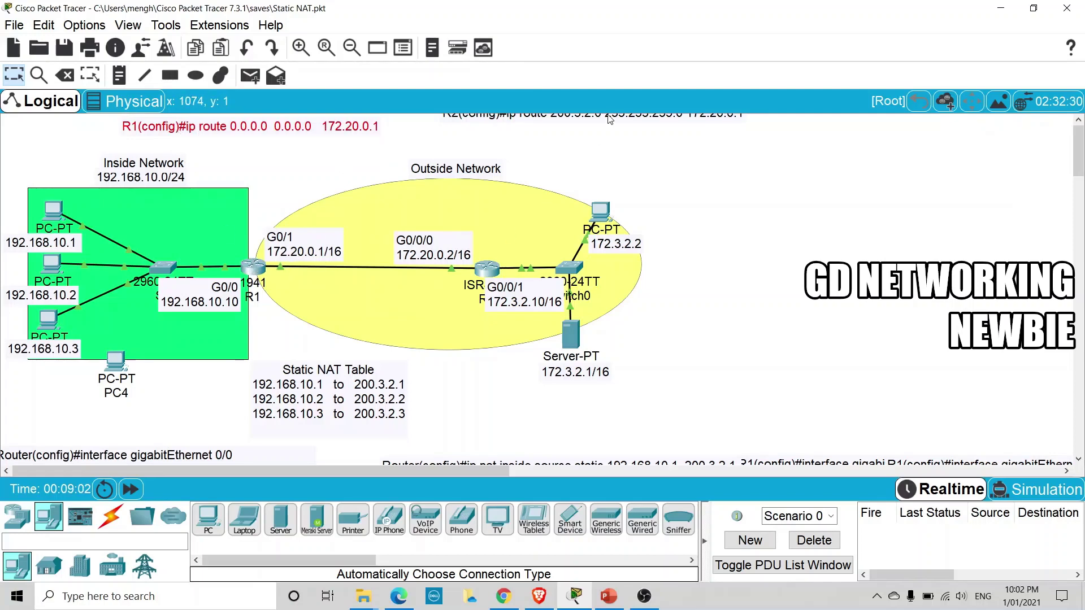
pyautogui.moveTo(368, 132); pyautogui.dragTo(364, 128)
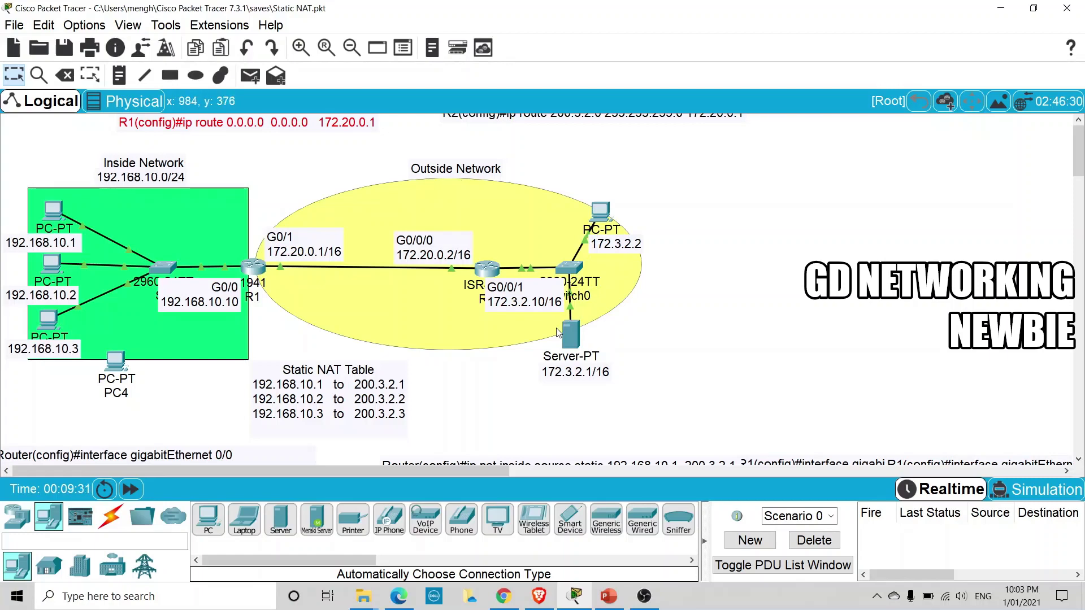
# - Review the HTTP and HTTPS services and the IP configuration of the server in the Outside Network
pyautogui.click(578, 350)
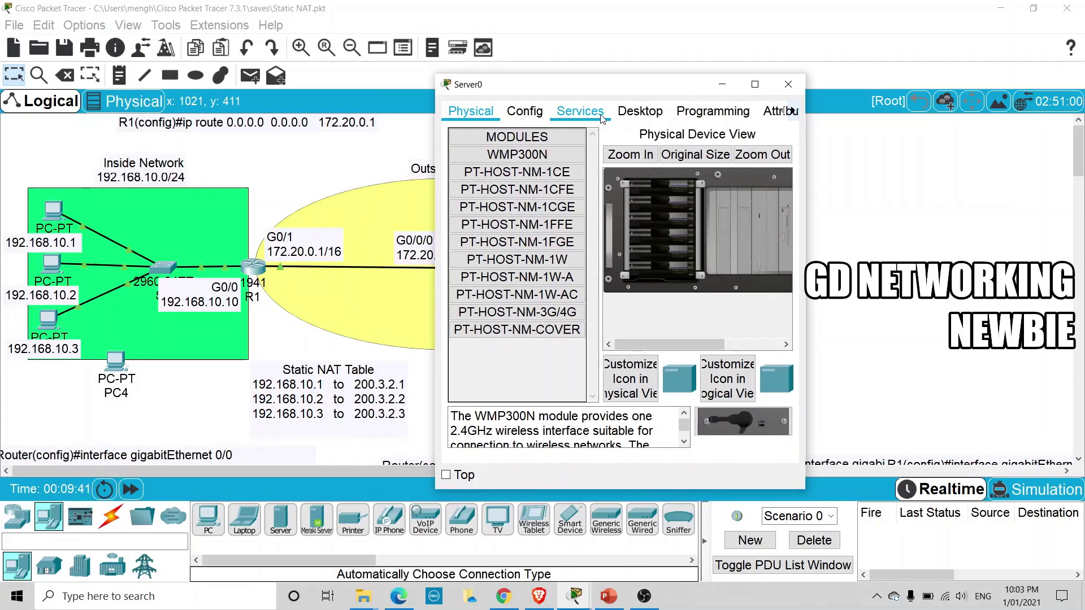
pyautogui.click(601, 117)
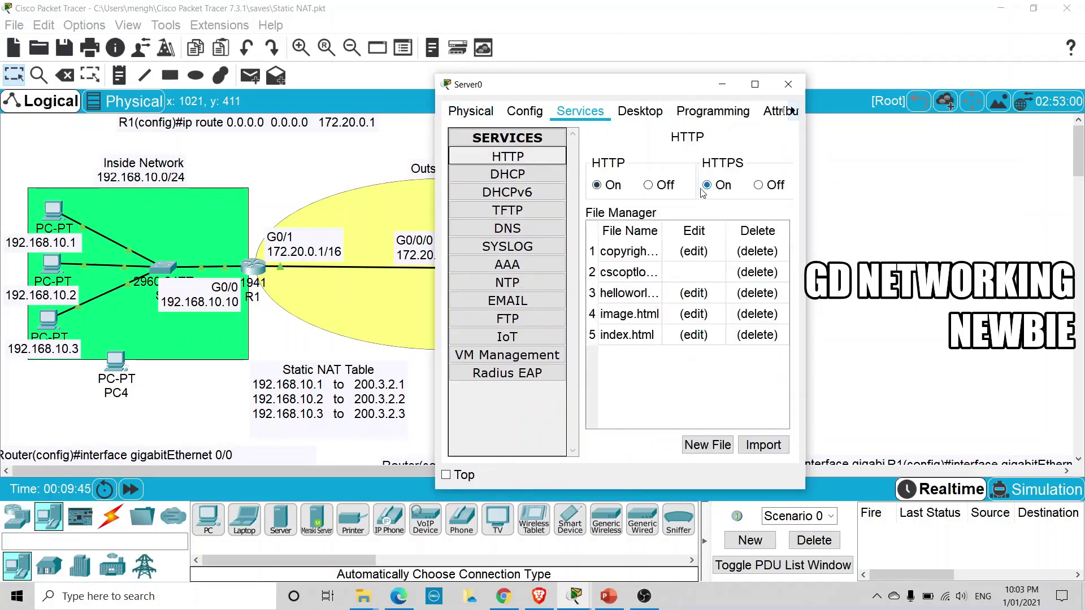
pyautogui.moveTo(435, 247); pyautogui.dragTo(321, 246)
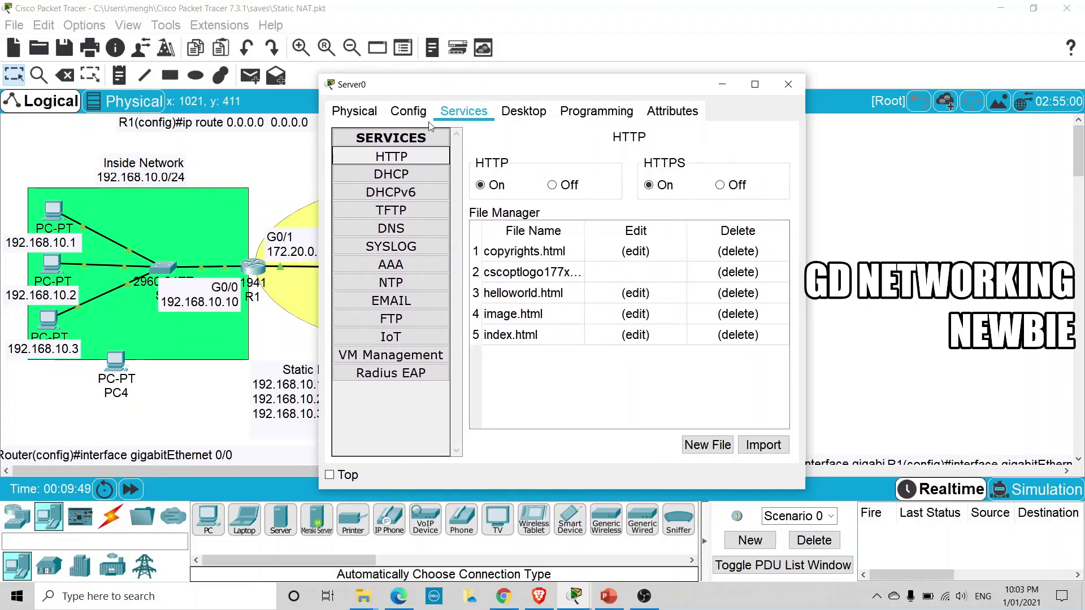
pyautogui.click(523, 111)
pyautogui.click(383, 181)
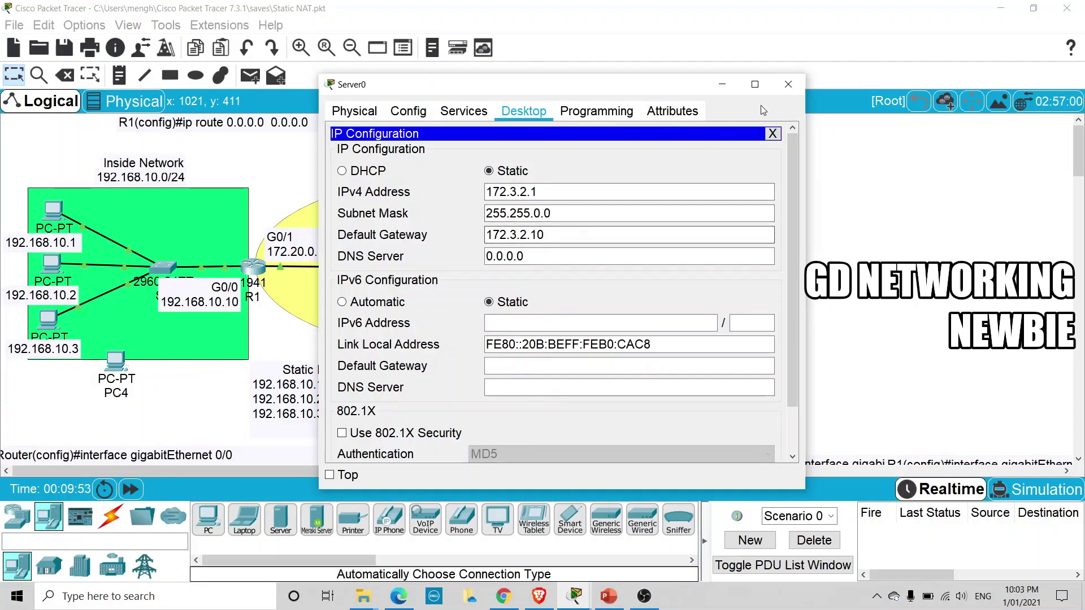
pyautogui.click(788, 85)
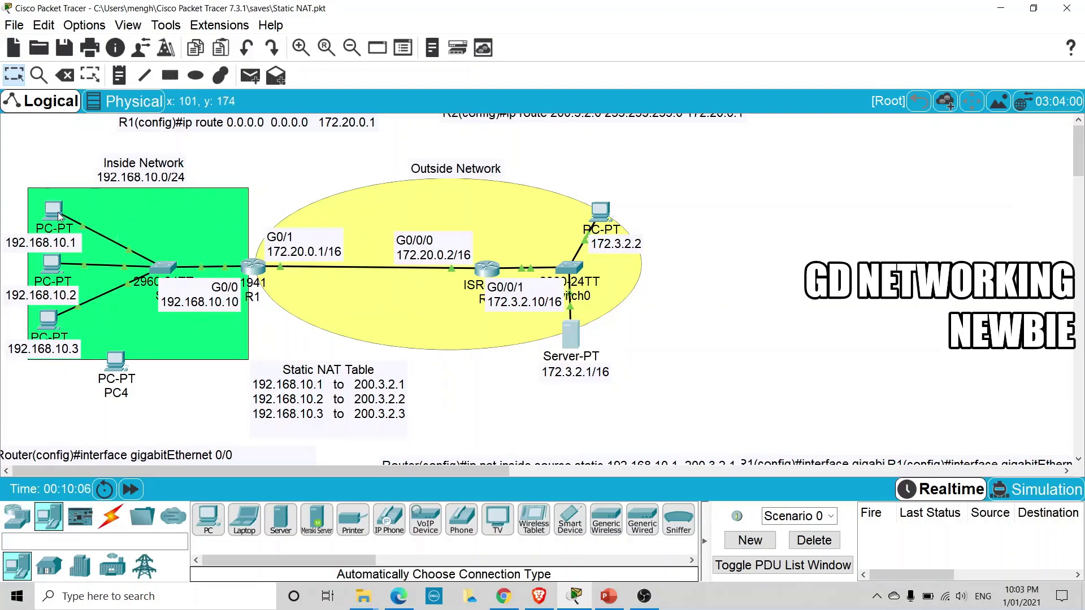
# - Ping 192.168.10.2 from the command prompt of the inside PC 192.168.10.1
pyautogui.moveTo(59, 215)
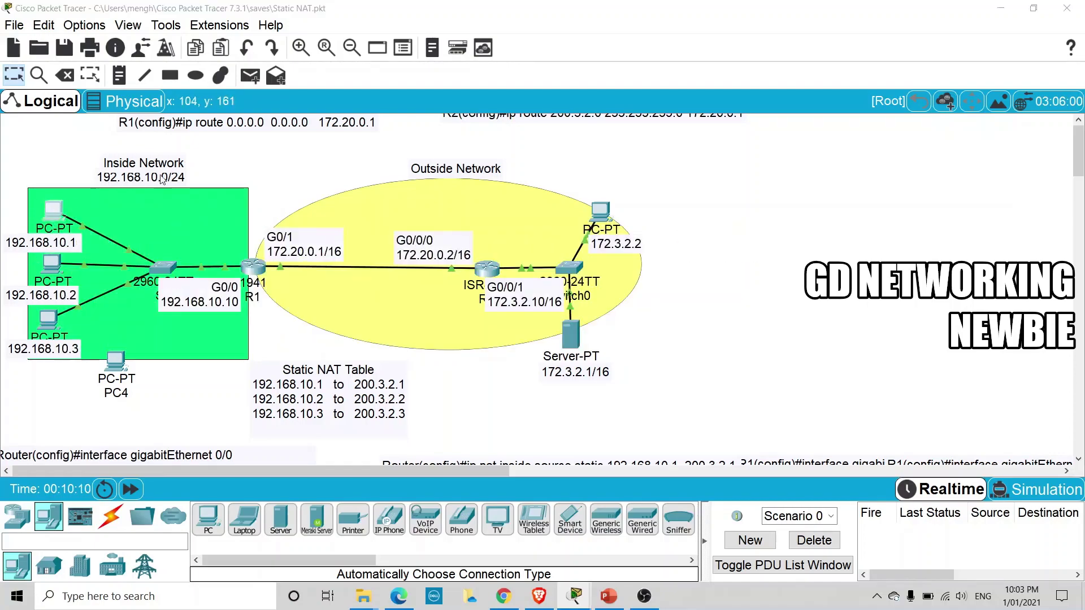
pyautogui.click(53, 210)
pyautogui.click(603, 173)
pyautogui.write('ping 192')
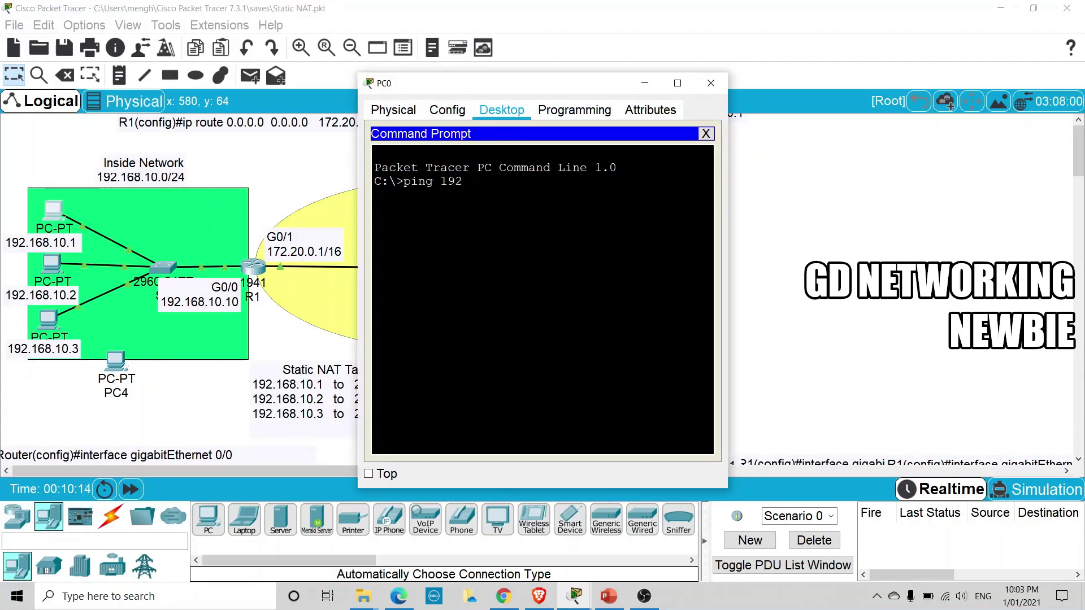
pyautogui.write('.168.10.2')
pyautogui.press('Return')
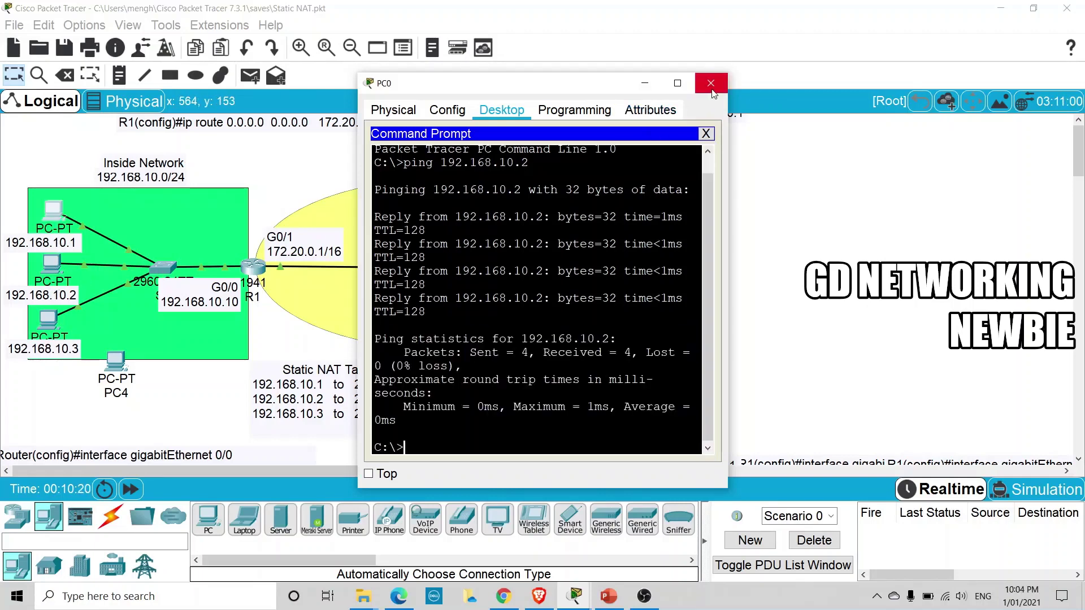
pyautogui.click(645, 86)
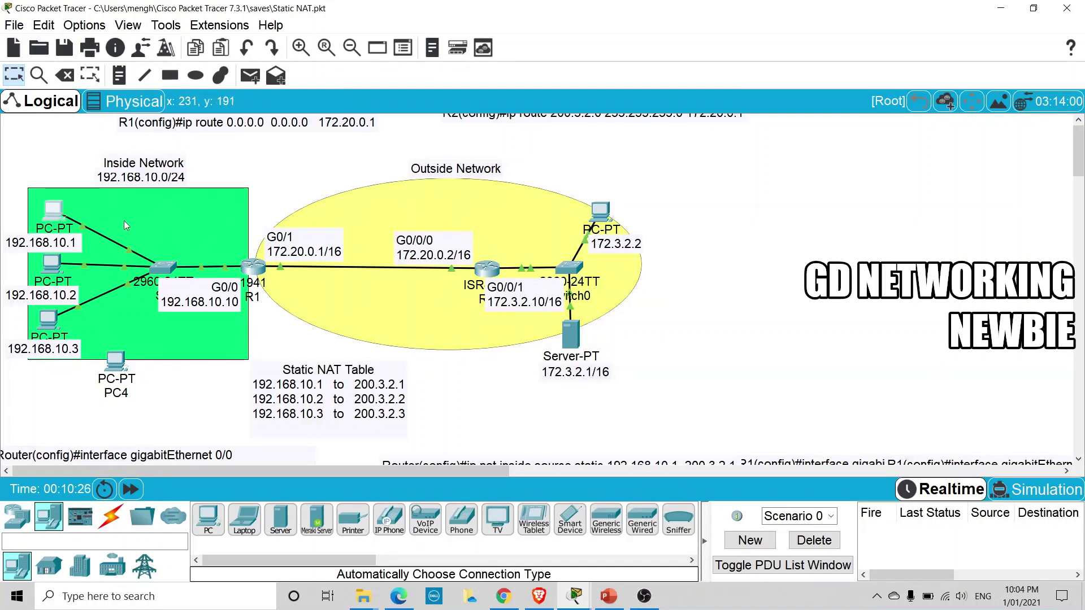
# - Ping the outside server at 172.3.2.1 from the command prompt of the inside PC 192.168.10.1
pyautogui.click(53, 210)
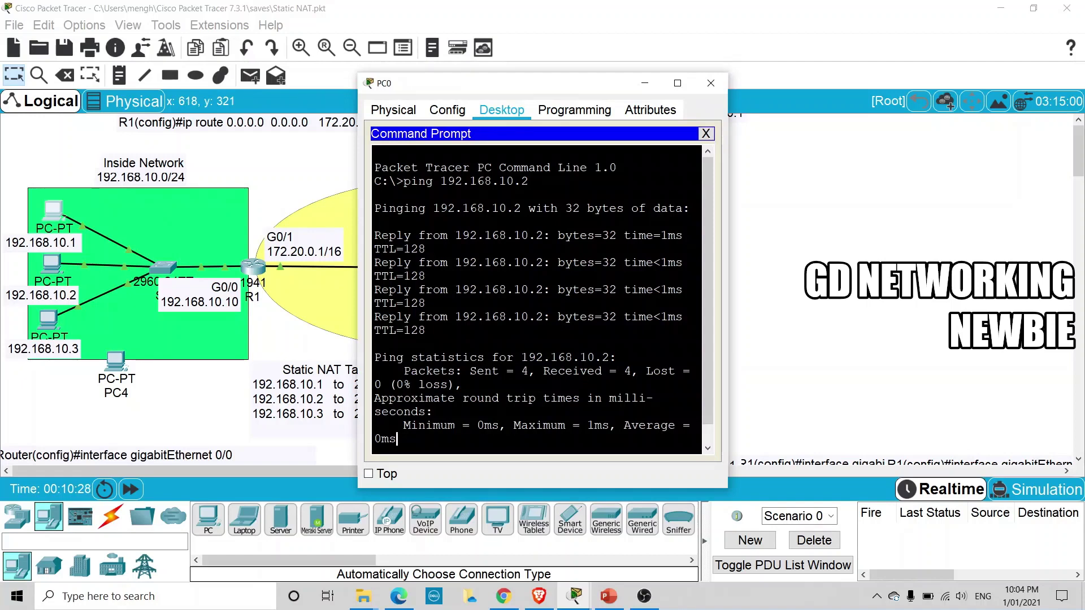
pyautogui.press('Return')
pyautogui.press('Return')
pyautogui.press('Return')
pyautogui.write('ping 172.3.2.1')
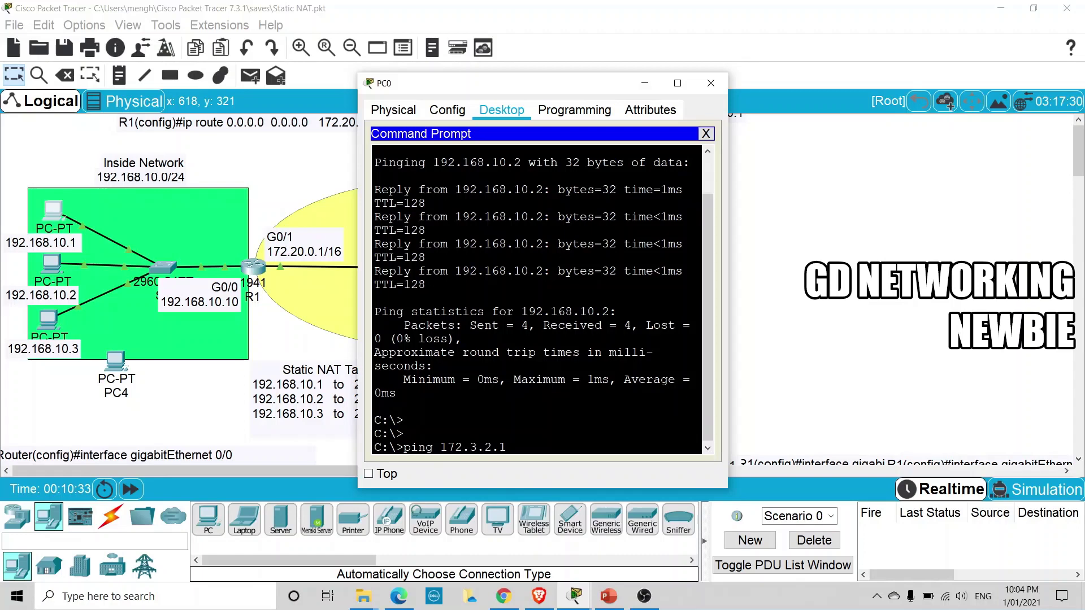
pyautogui.press('Return')
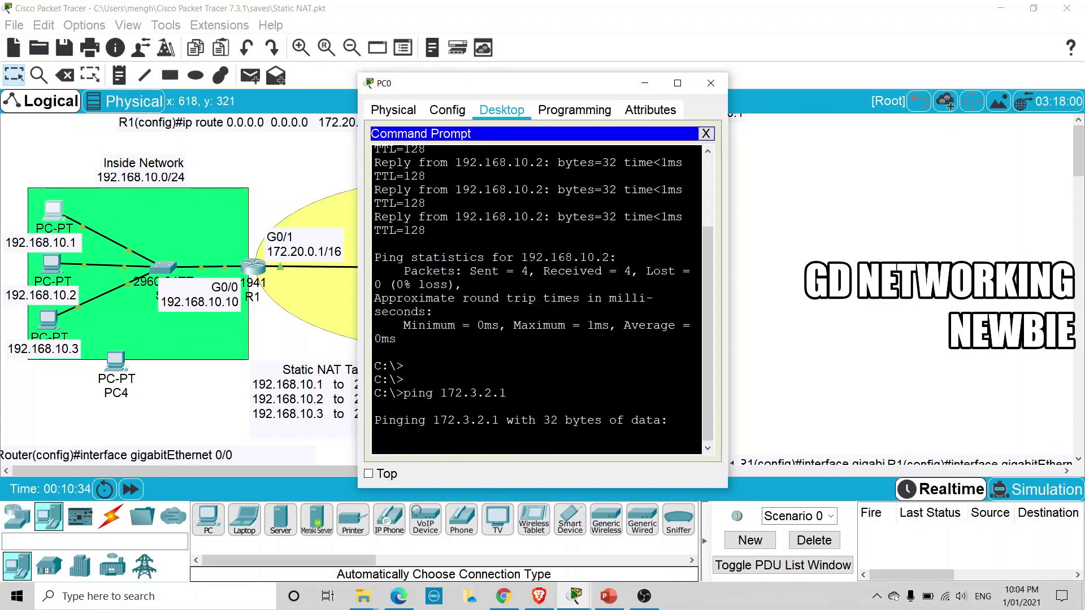
pyautogui.moveTo(557, 83); pyautogui.dragTo(464, 68)
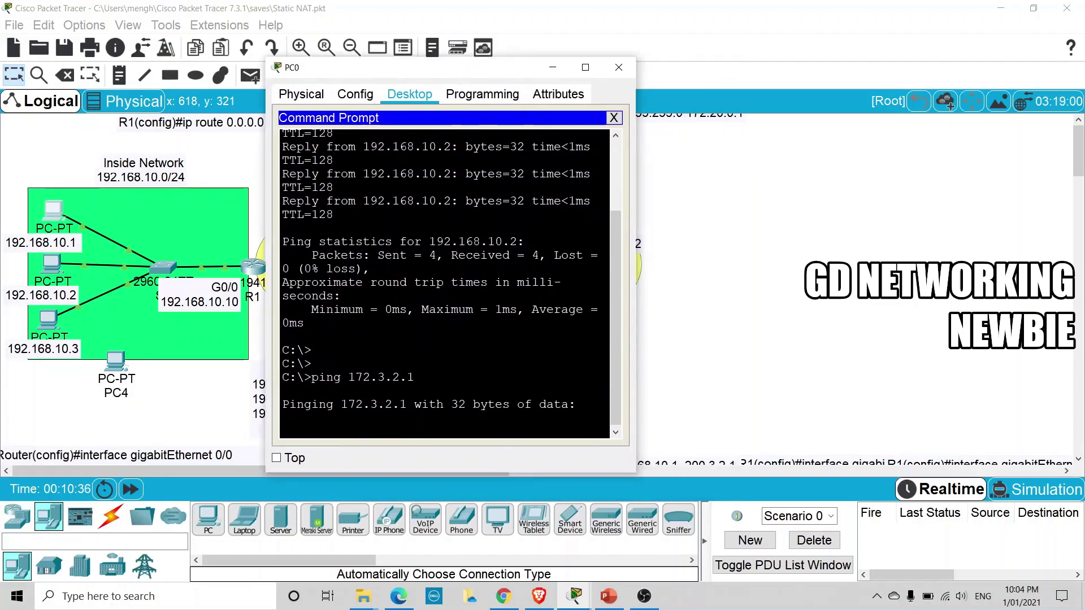
pyautogui.moveTo(266, 352); pyautogui.dragTo(175, 351)
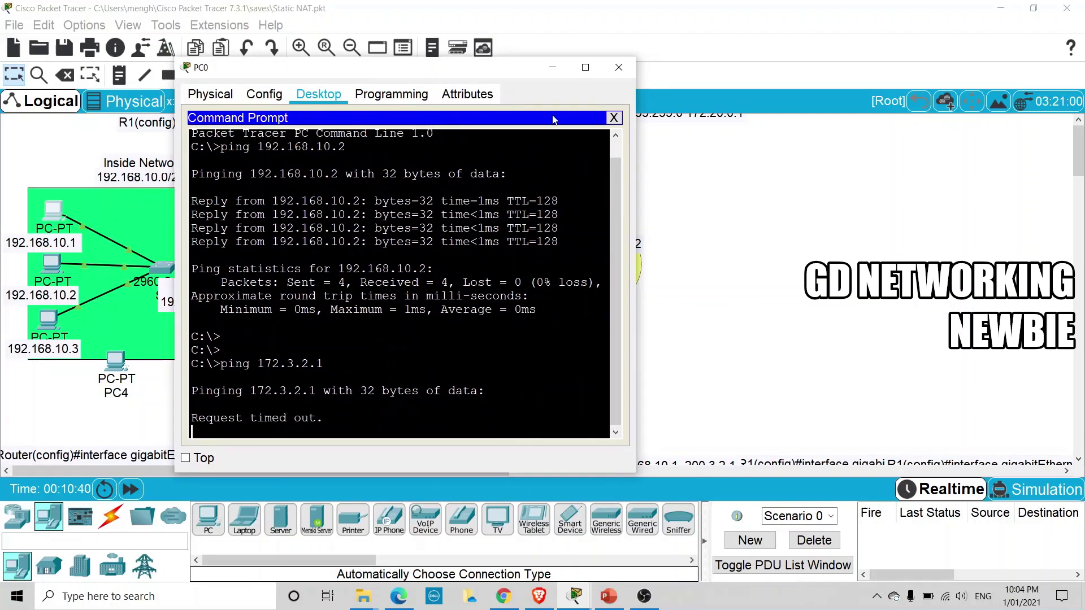
pyautogui.click(551, 70)
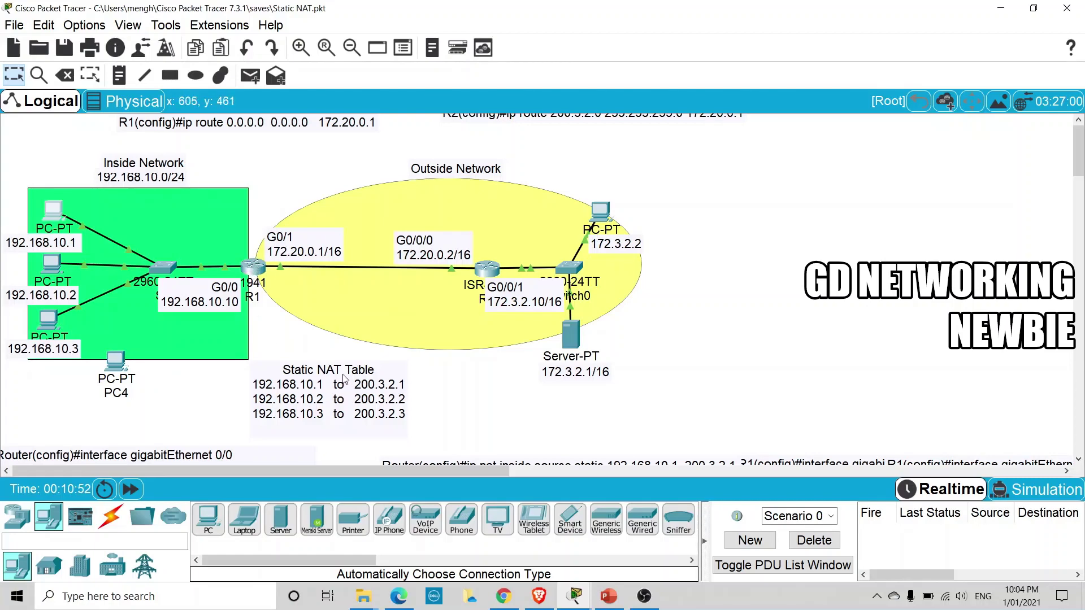
# - Move the Static NAT Table note closer to router R1, overlapping the corner of the Inside Network area
pyautogui.moveTo(342, 377); pyautogui.dragTo(299, 380)
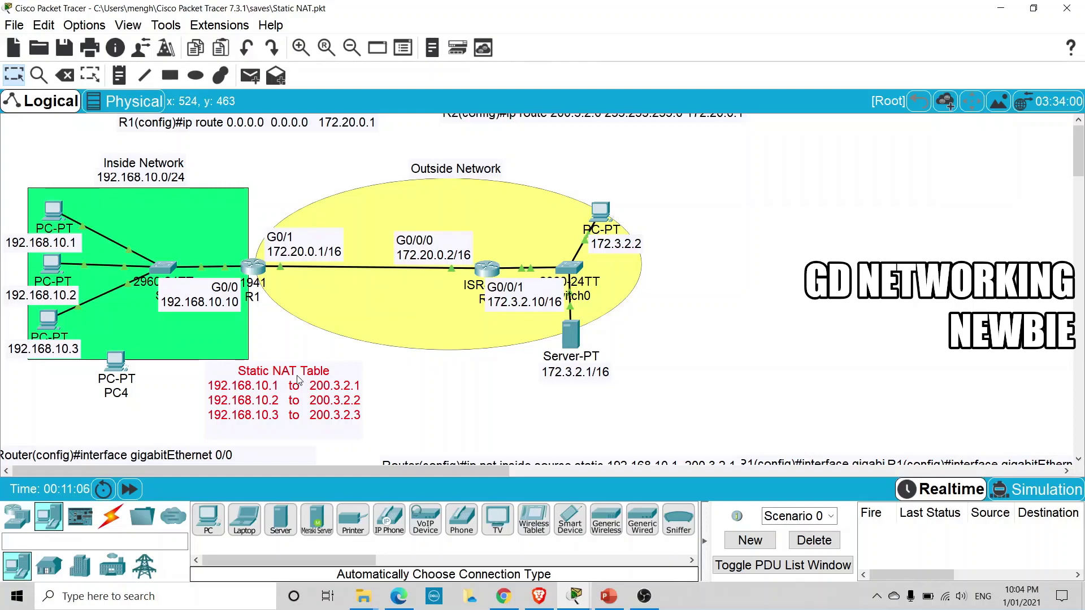
pyautogui.moveTo(299, 380); pyautogui.dragTo(304, 365)
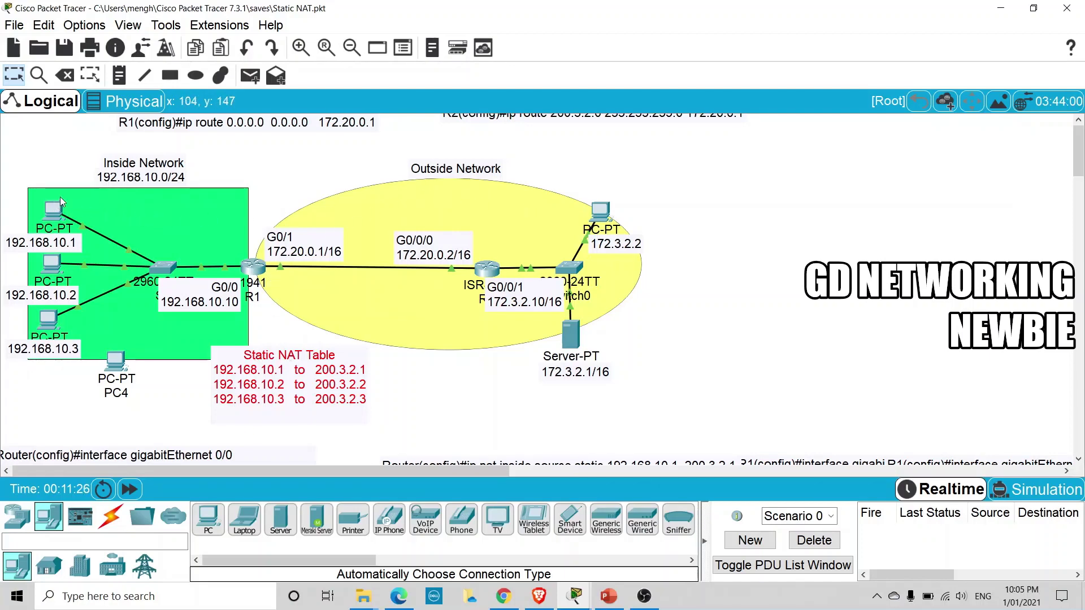
pyautogui.moveTo(63, 211)
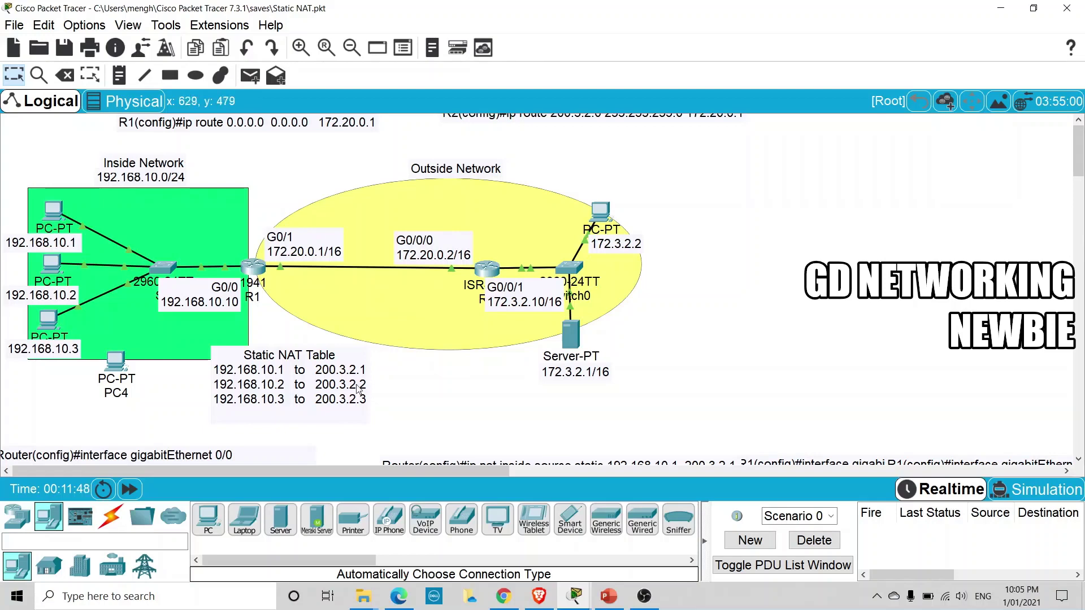
# - Bring up the user EXEC prompt in router R1's command line and minimize its window
pyautogui.click(255, 268)
pyautogui.press('Return')
pyautogui.press('Return')
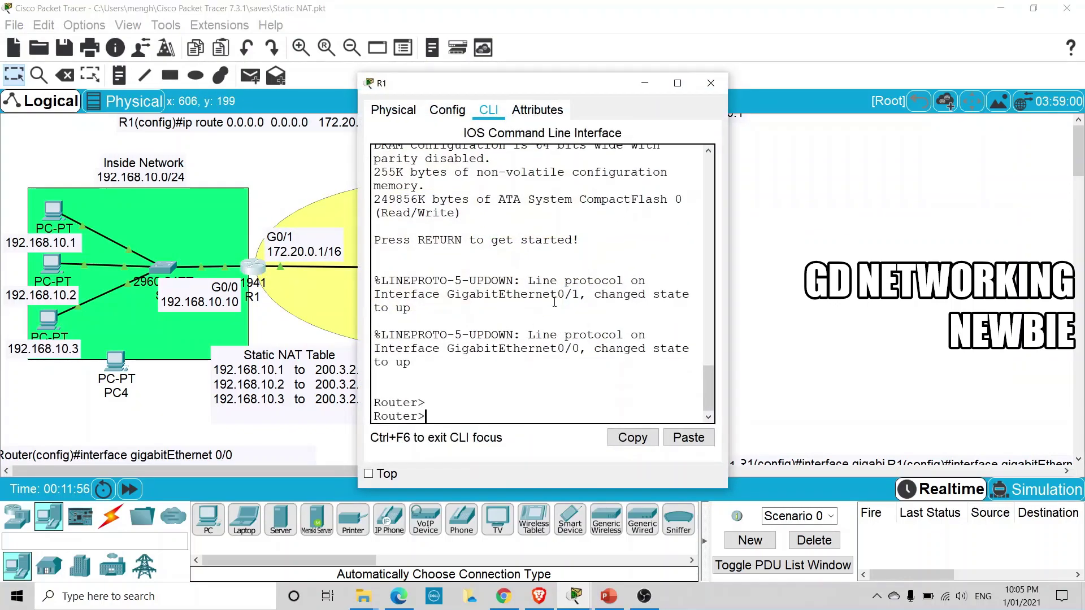
pyautogui.click(644, 85)
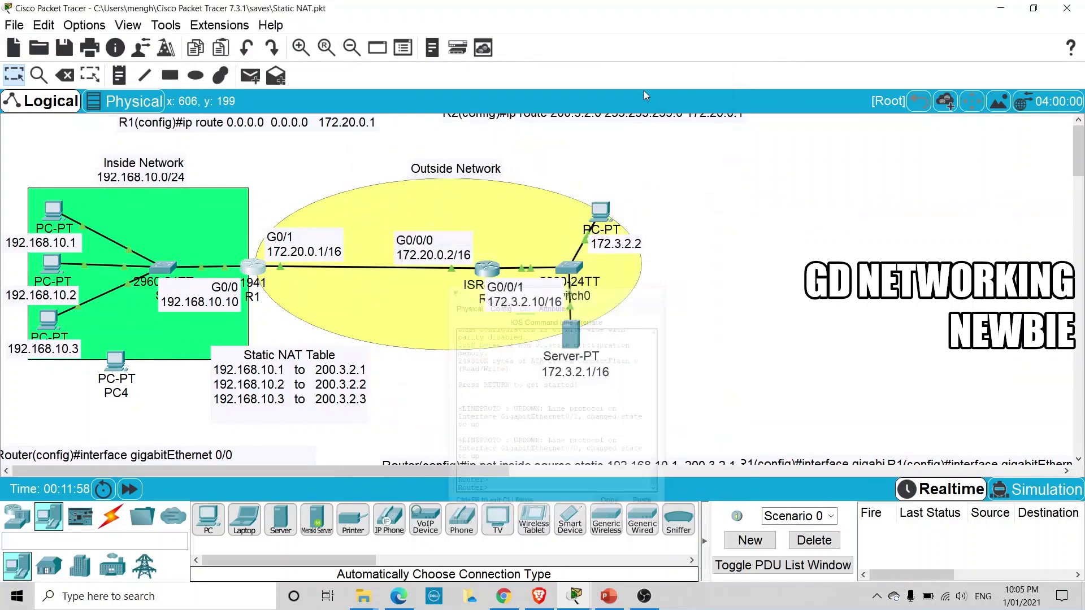
# - Lower the Static NAT Table note and place the "ip nat inside source static 192.168.10.1 200.3.2.1" command note above it
pyautogui.moveTo(263, 361); pyautogui.dragTo(264, 391)
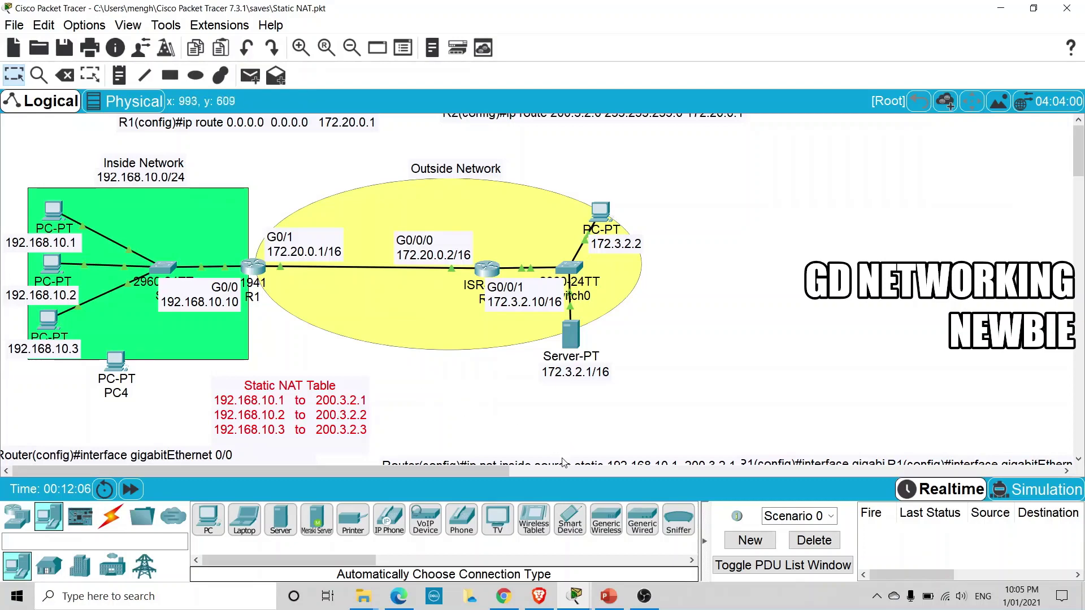
pyautogui.moveTo(561, 468); pyautogui.dragTo(312, 332)
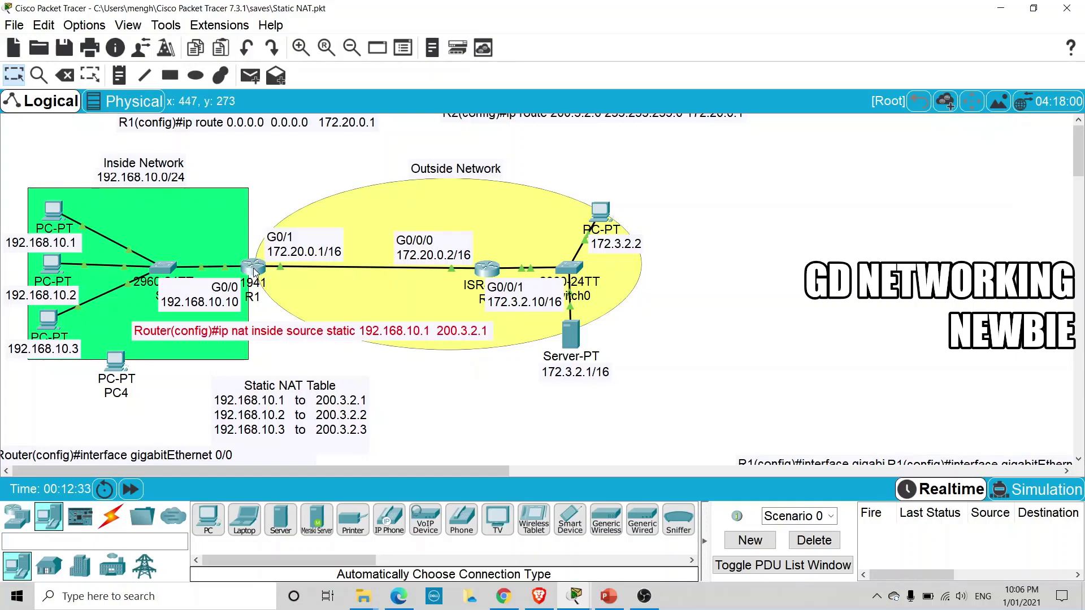
# - In router R1's global configuration mode, begin the command "ip nat inside source static"
pyautogui.moveTo(255, 273)
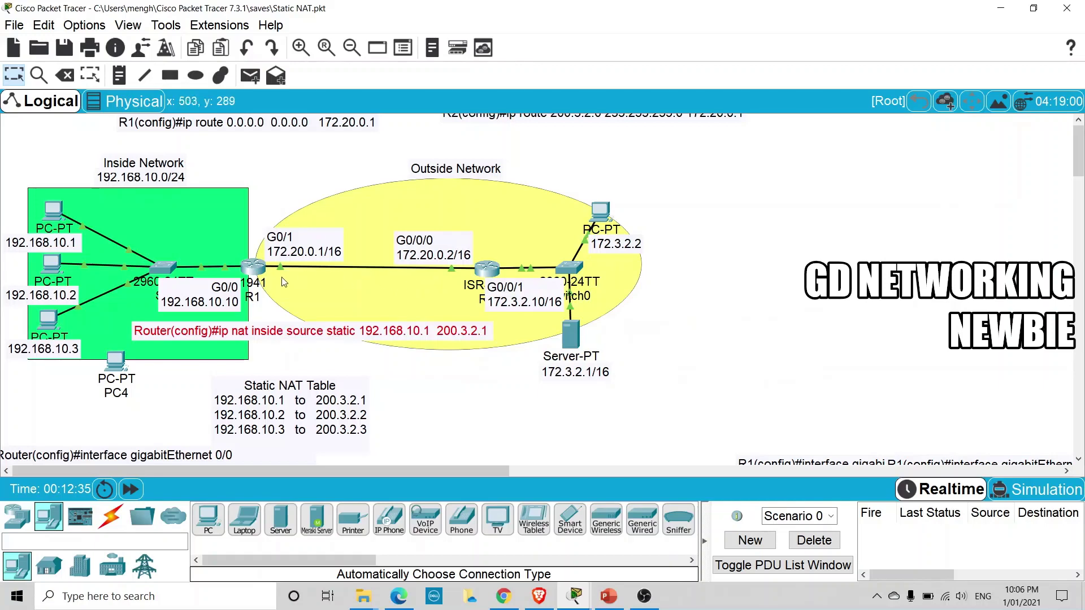
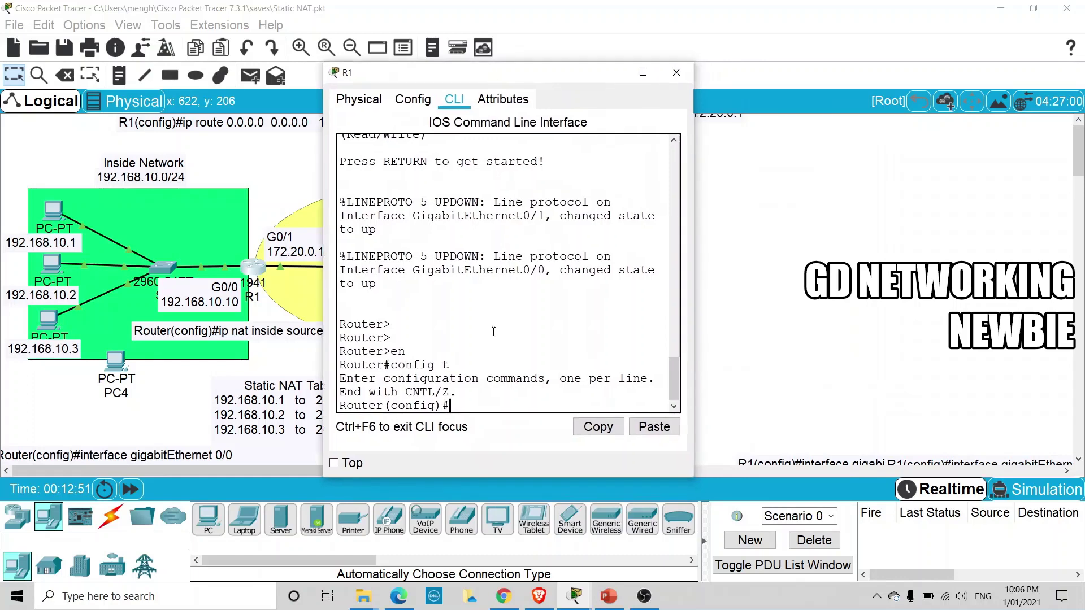
pyautogui.write('ip nat')
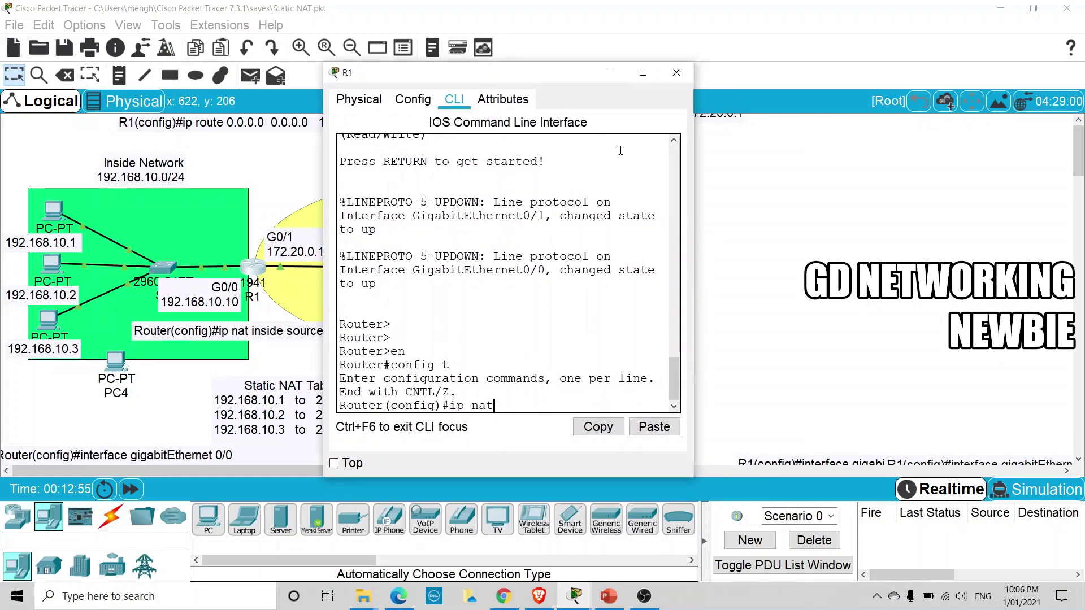
pyautogui.moveTo(549, 72); pyautogui.dragTo(606, 64)
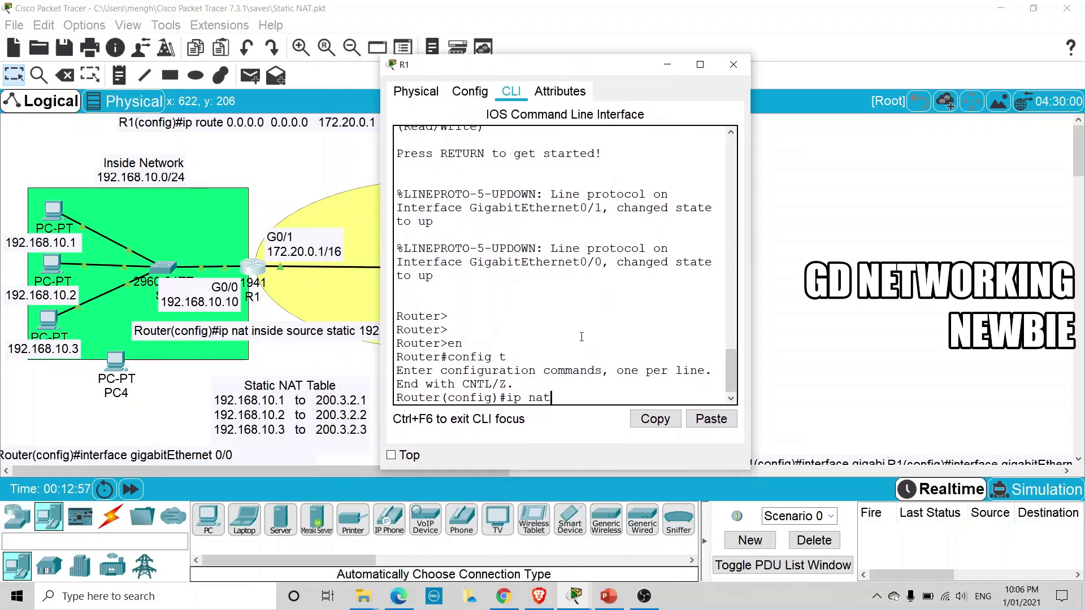
pyautogui.write('ins')
pyautogui.press('Tab')
pyautogui.write('s')
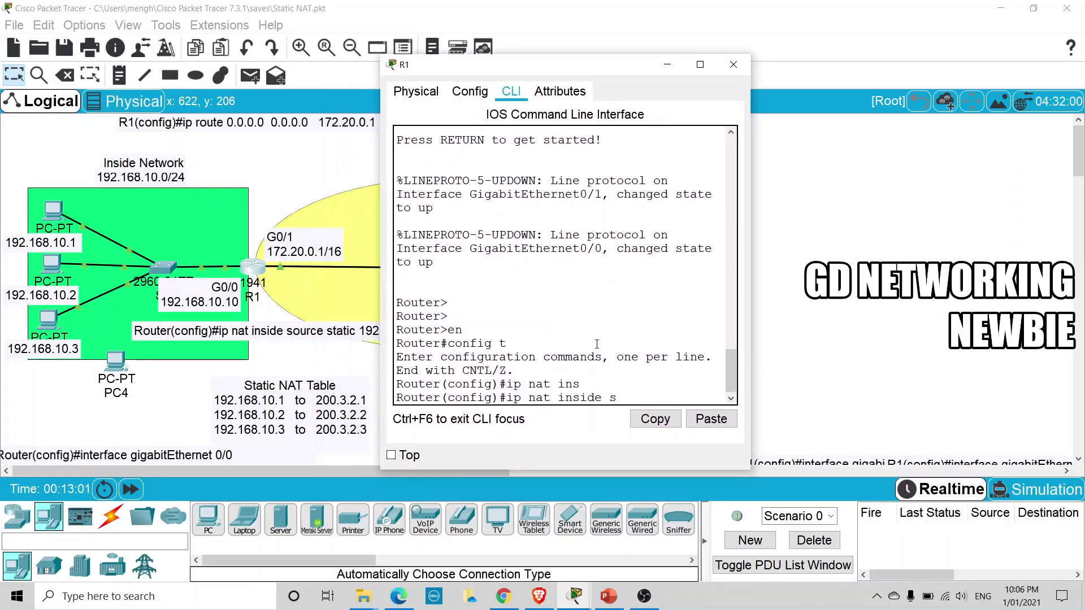
pyautogui.write('ource st')
pyautogui.press('Tab')
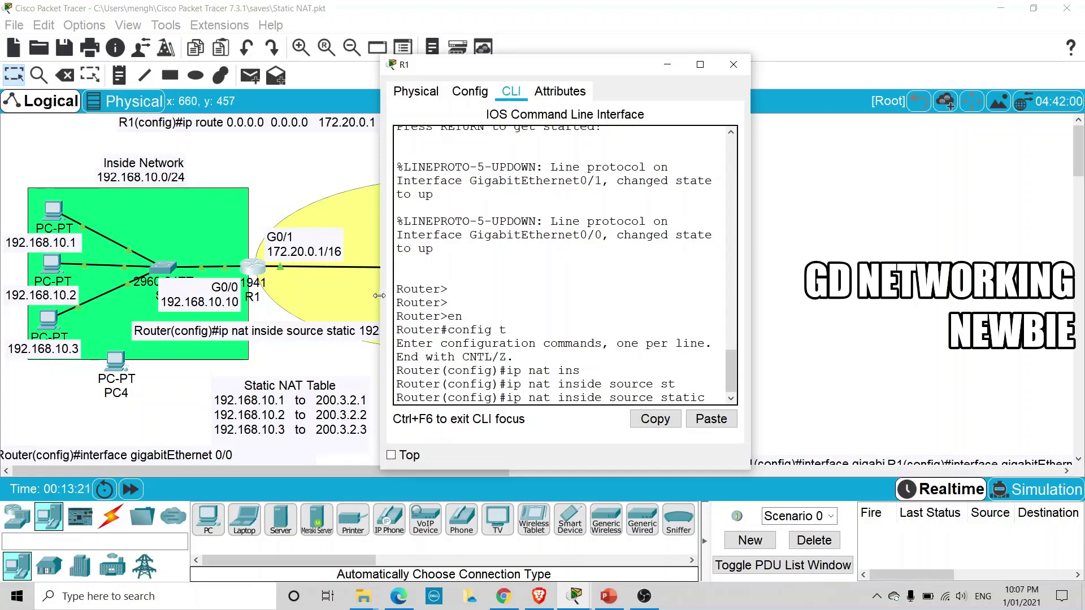
# - Widen and reposition router R1's window so the Static NAT Table note stays readable beside it
pyautogui.moveTo(379, 296); pyautogui.dragTo(344, 296)
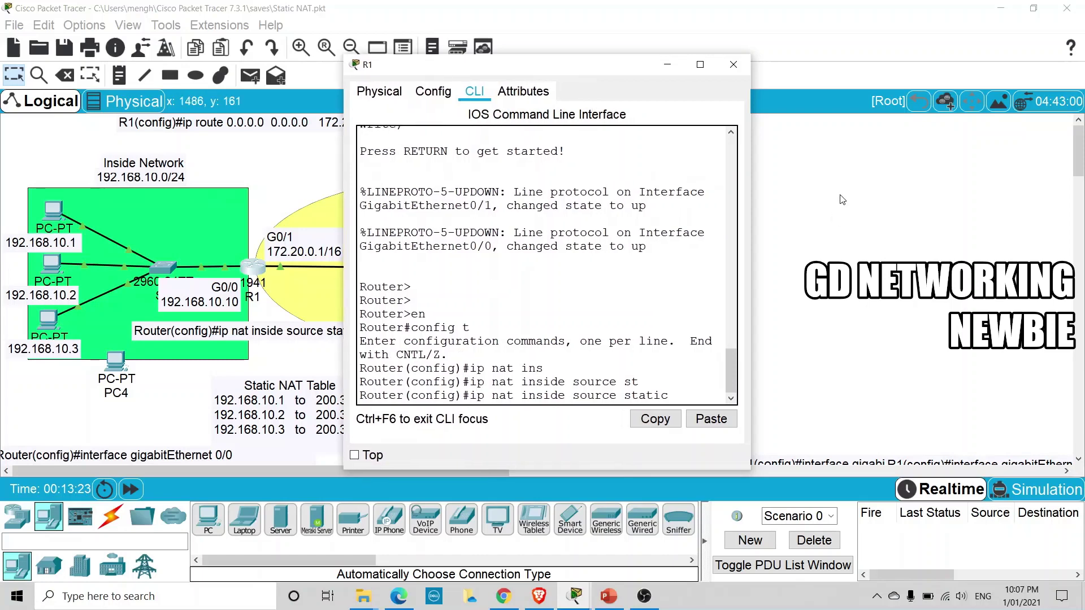
pyautogui.moveTo(618, 67); pyautogui.dragTo(697, 67)
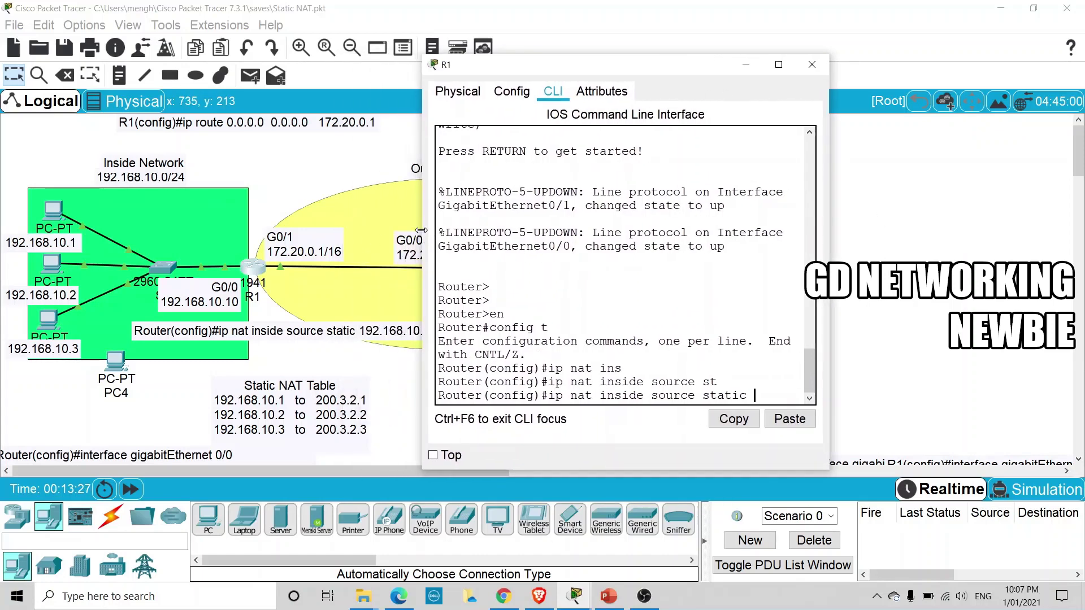
pyautogui.moveTo(424, 234); pyautogui.dragTo(369, 231)
# - Complete the static NAT command with inside address 192.168.10.1 and translated address 200.3.2.1, and submit it
pyautogui.write('1')
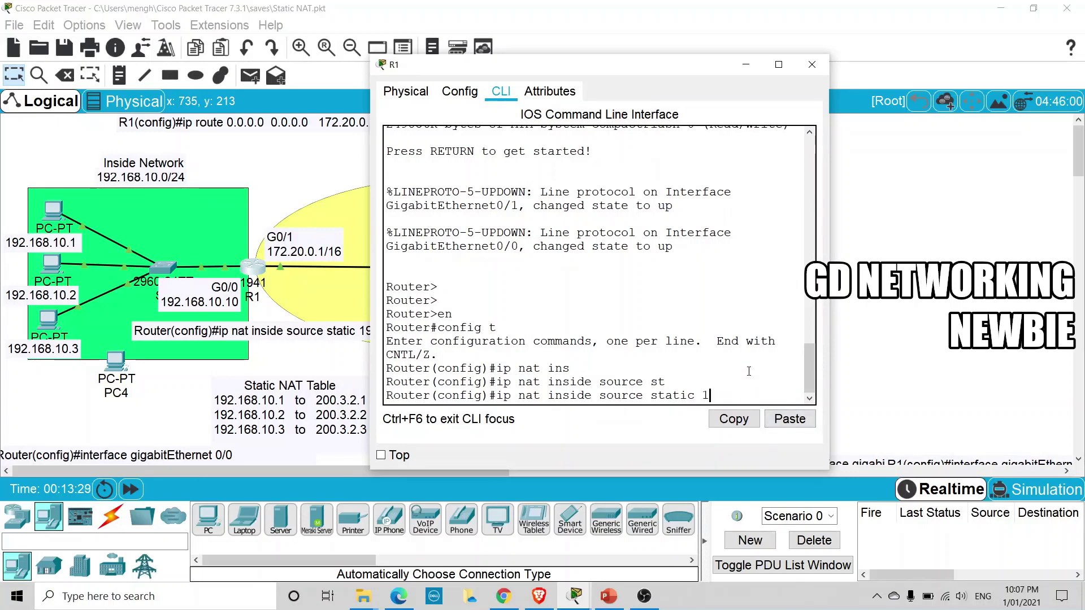
pyautogui.write('92.168.3')
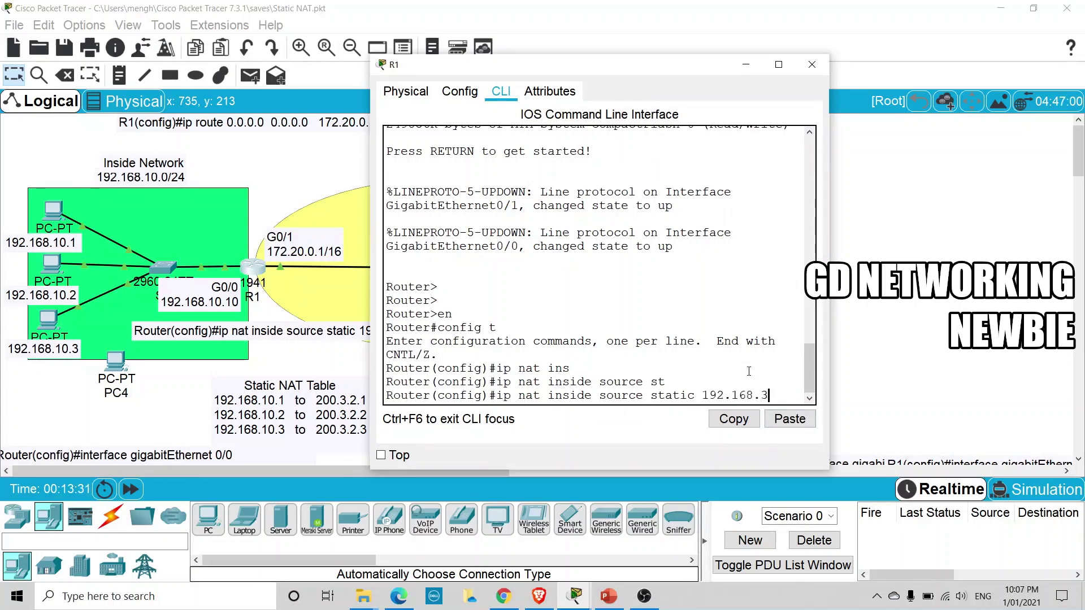
pyautogui.write('.2')
pyautogui.press('BackSpace')
pyautogui.press('BackSpace')
pyautogui.press('BackSpace')
pyautogui.press('BackSpace')
pyautogui.press('BackSpace')
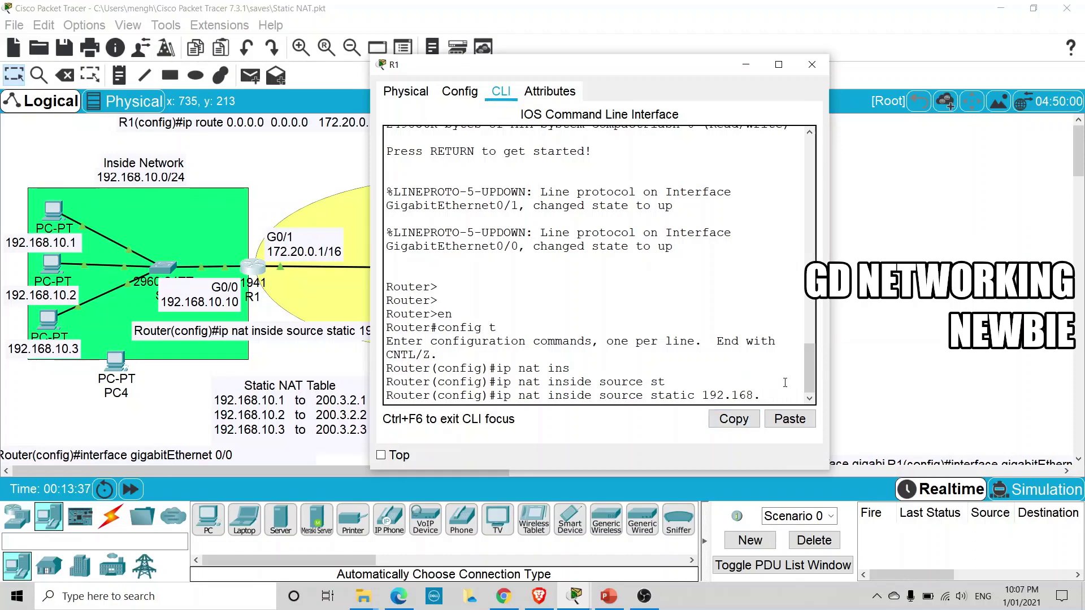
pyautogui.write('10.1')
pyautogui.moveTo(370, 277); pyautogui.dragTo(188, 276)
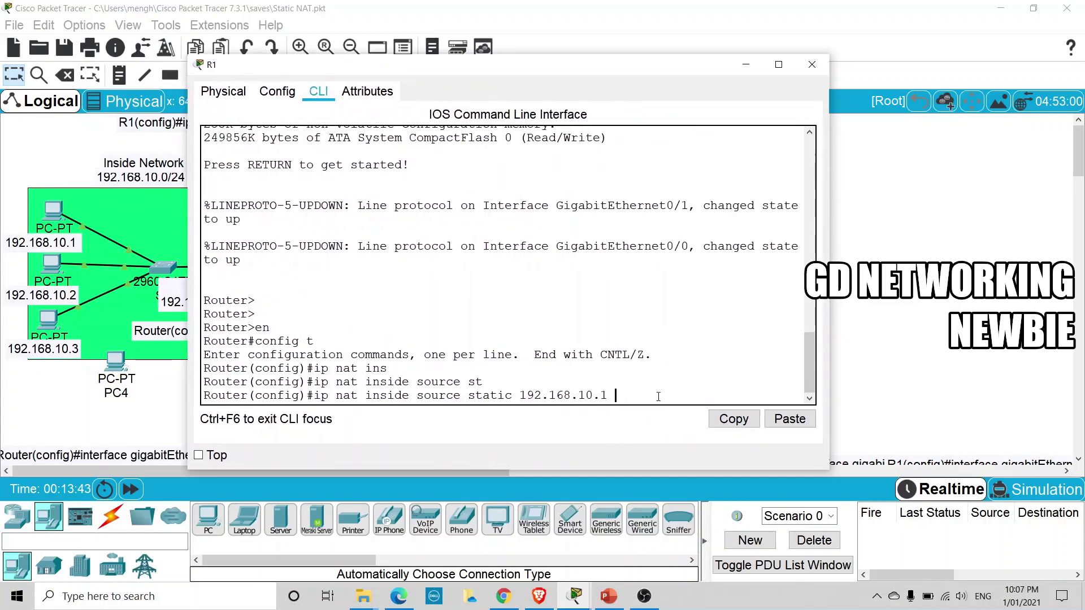
pyautogui.write('200.3.2.1')
pyautogui.moveTo(520, 395); pyautogui.dragTo(530, 397)
pyautogui.click(519, 396)
pyautogui.moveTo(520, 395); pyautogui.dragTo(605, 395)
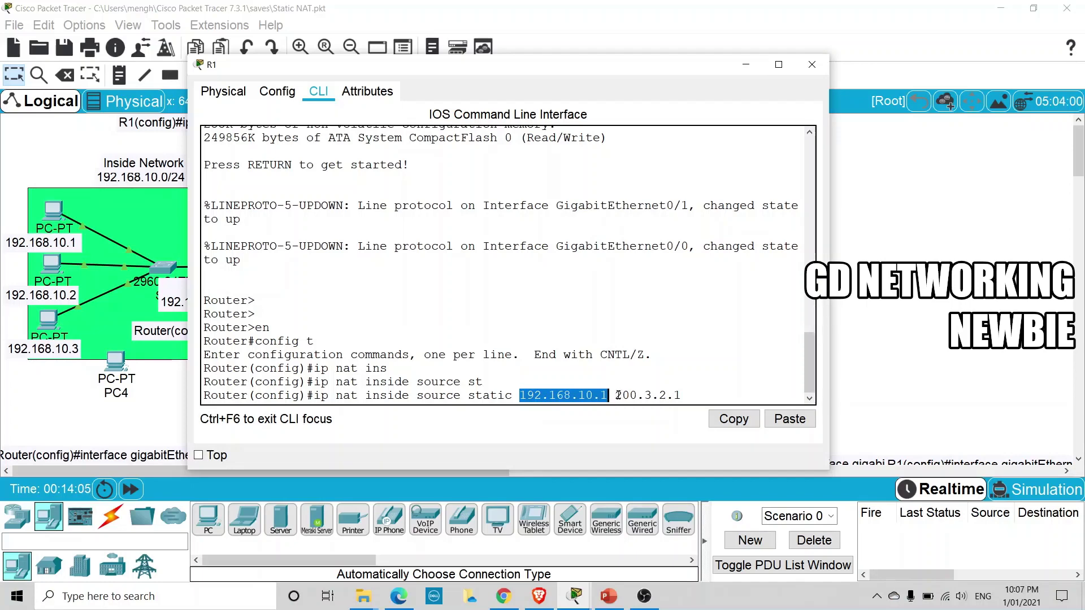
pyautogui.moveTo(615, 395); pyautogui.dragTo(684, 395)
pyautogui.click(690, 395)
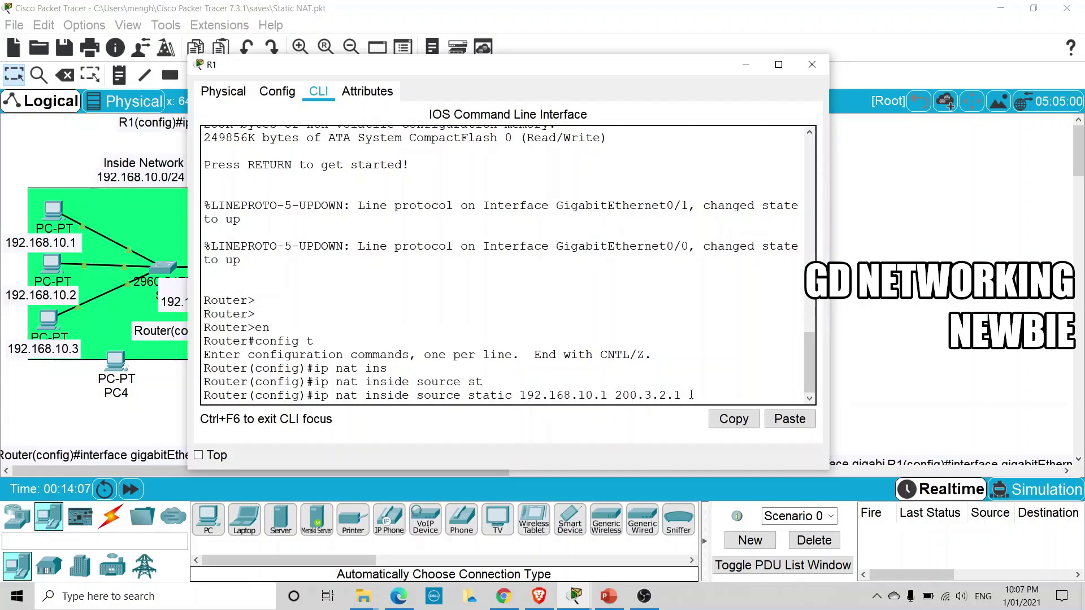
pyautogui.press('Return')
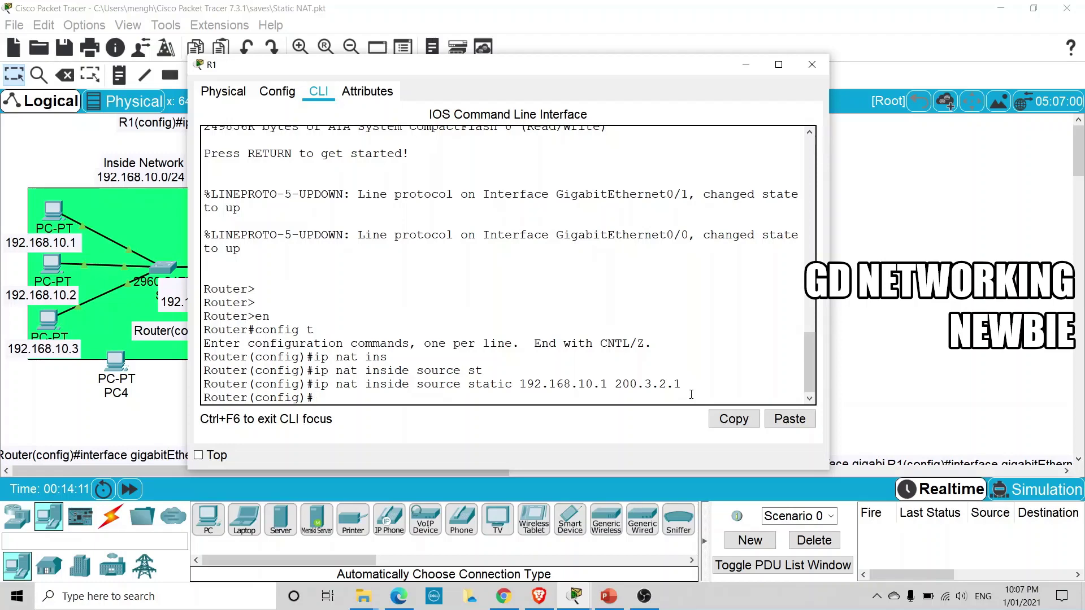
# - Reuse the previous command on R1 to add the static NAT mapping of 192.168.10.2 to 200.3.2.2
pyautogui.press('Up')
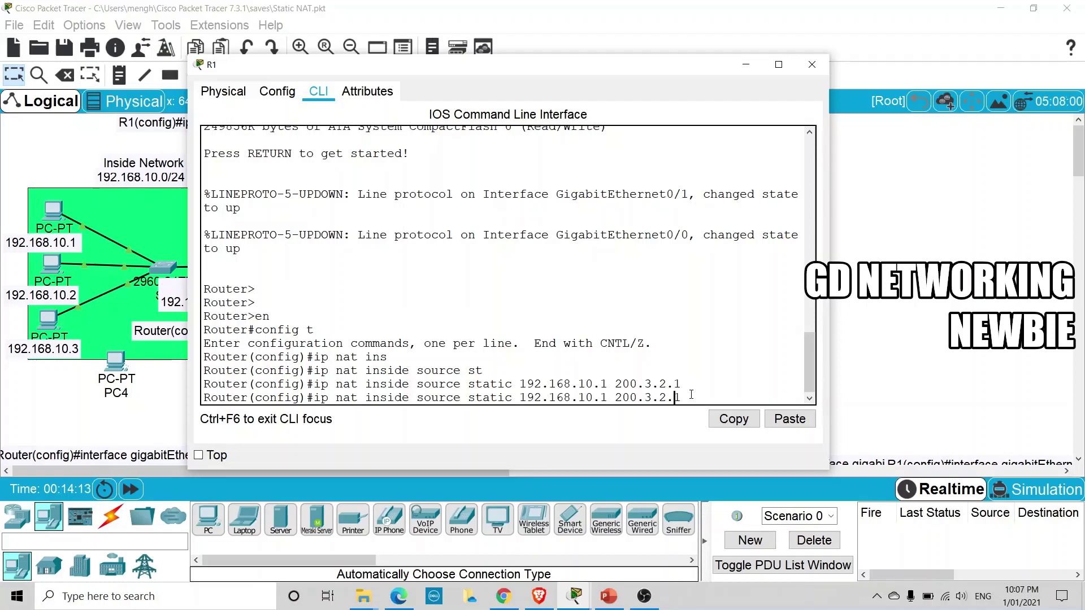
pyautogui.press('Left')
pyautogui.press('Left')
pyautogui.press('Left')
pyautogui.press('Left')
pyautogui.press('BackSpace')
pyautogui.write('2')
pyautogui.press('Right')
pyautogui.press('Right')
pyautogui.press('Right')
pyautogui.press('Right')
pyautogui.press('Right')
pyautogui.press('Right')
pyautogui.press('Right')
pyautogui.press('Right')
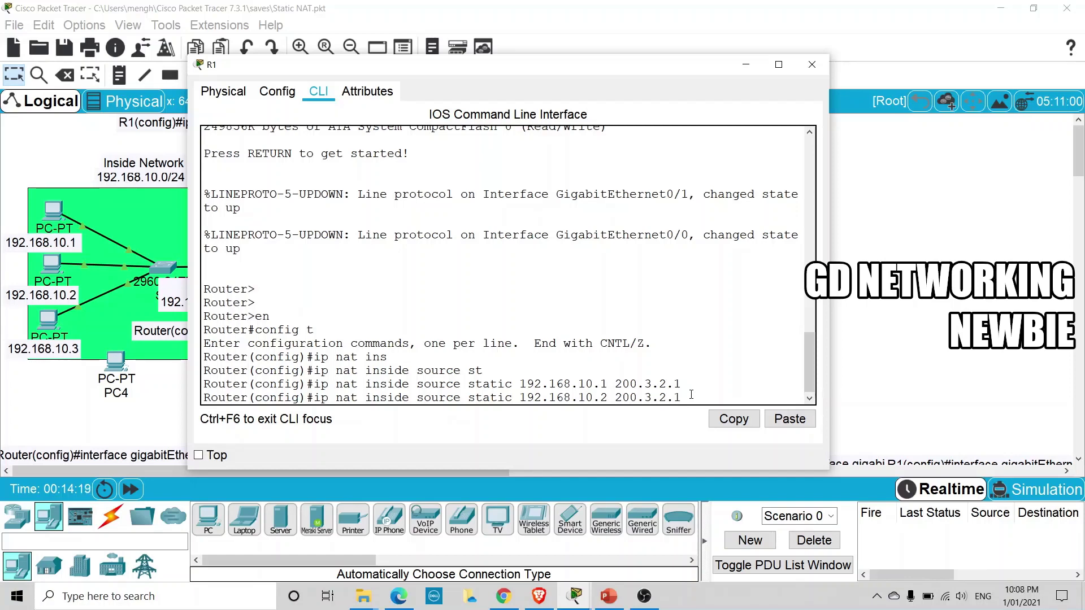
pyautogui.write('2')
pyautogui.press('Return')
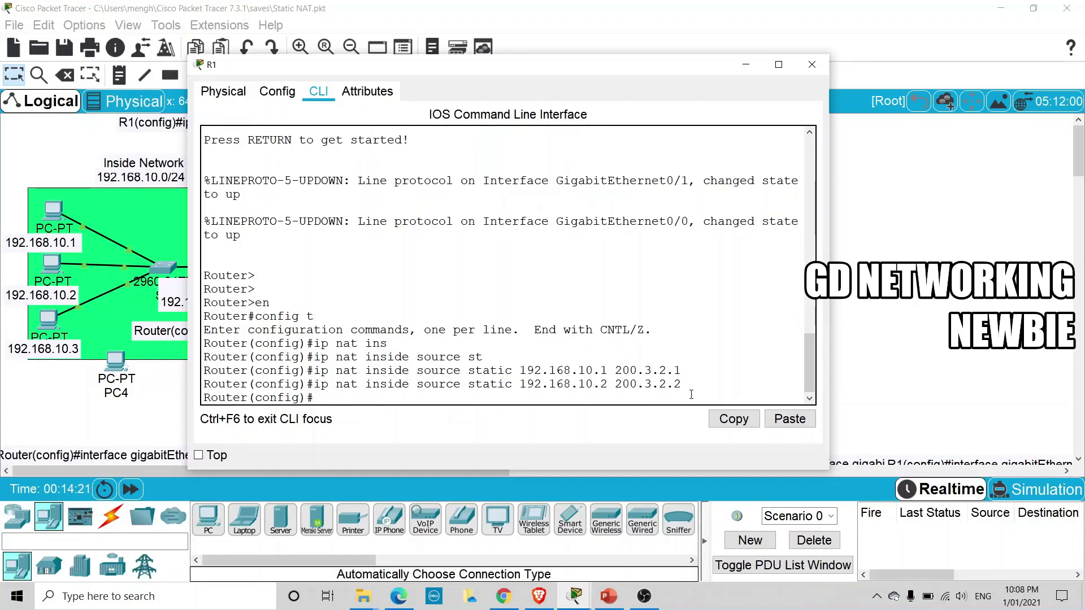
# - Add the third static NAT mapping on R1, translating 192.168.10.3 to 200.3.2.3
pyautogui.press('Up')
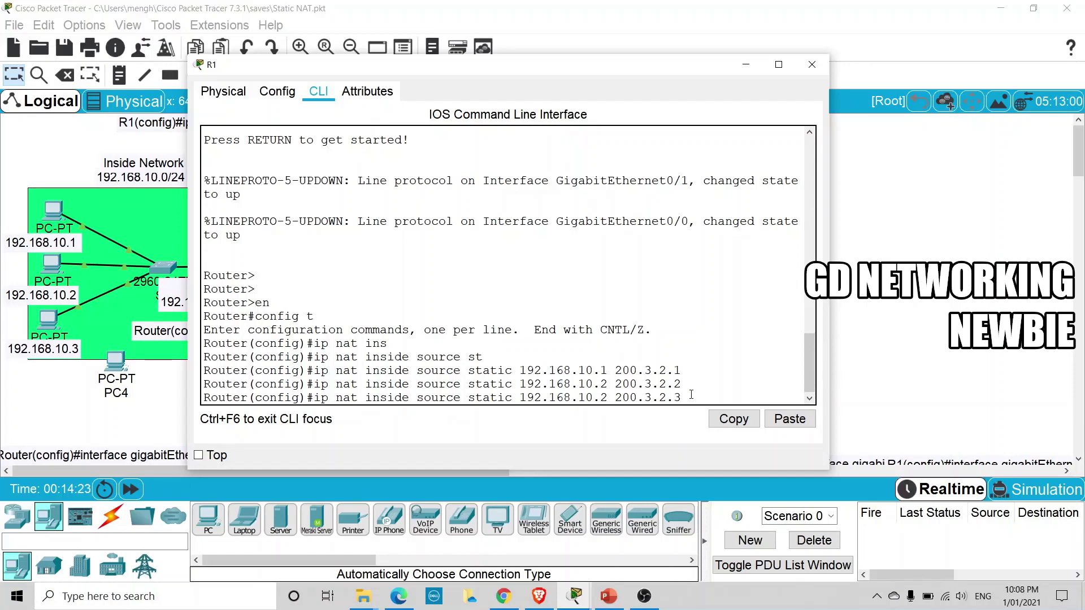
pyautogui.press('Left')
pyautogui.press('Left')
pyautogui.press('Left')
pyautogui.press('Left')
pyautogui.press('Left')
pyautogui.press('Left')
pyautogui.press('BackSpace')
pyautogui.write('3')
pyautogui.press('Return')
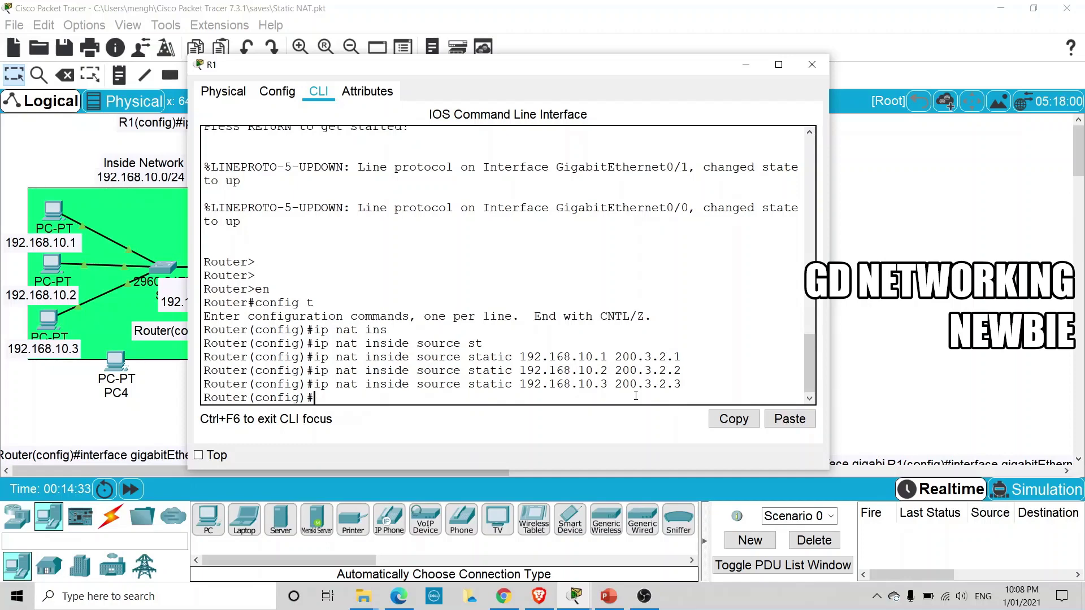
# - Set R1's interface gigabitEthernet 0/0 as the inside NAT interface with "ip nat inside", listing the "ip nat" options first
pyautogui.click(746, 67)
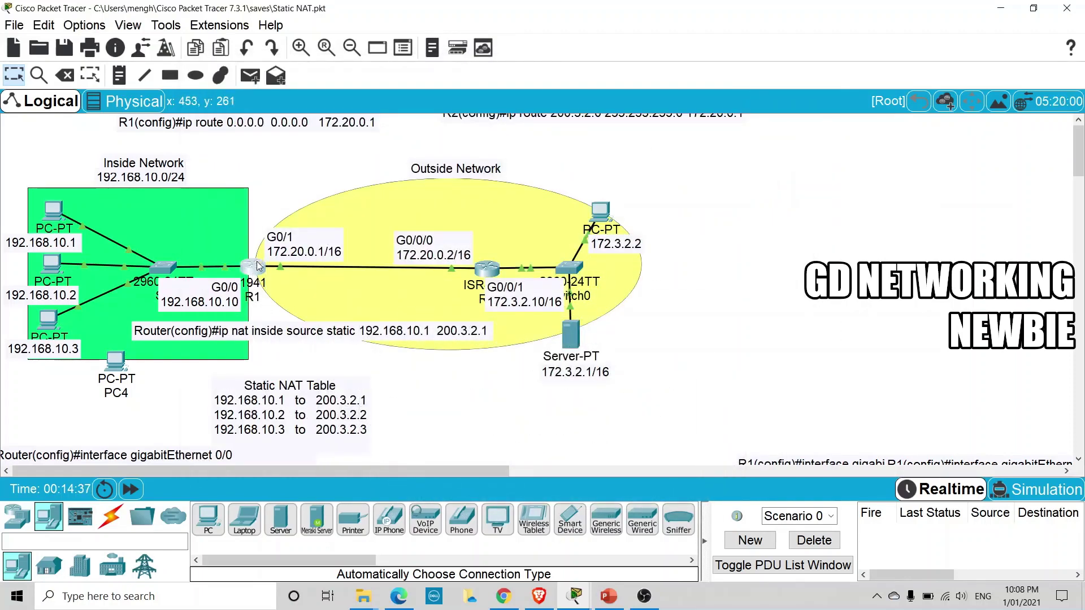
pyautogui.moveTo(257, 266)
pyautogui.click(254, 276)
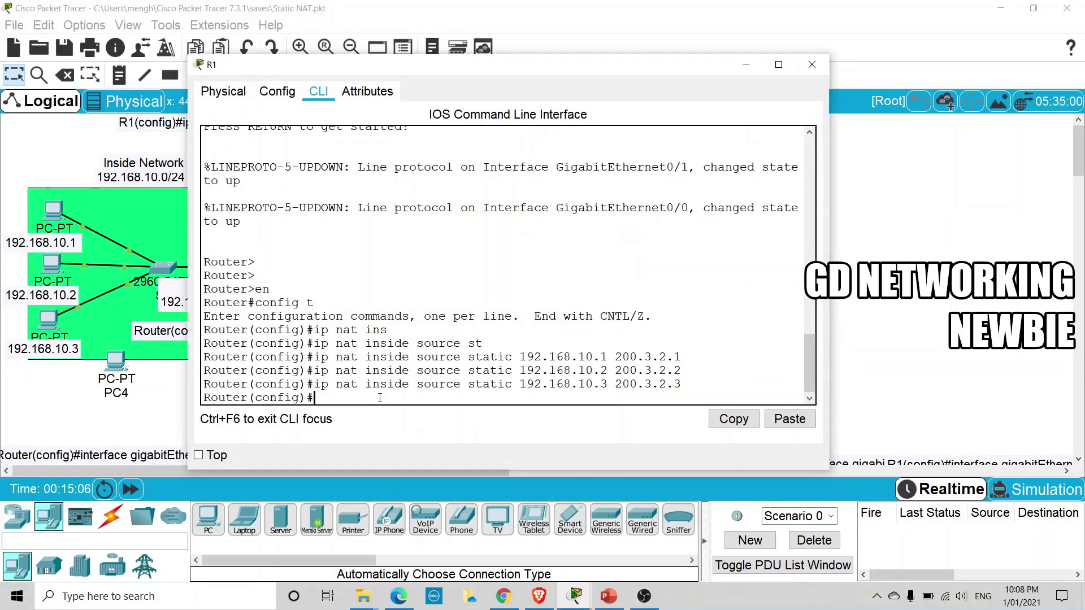
pyautogui.write('interface g0')
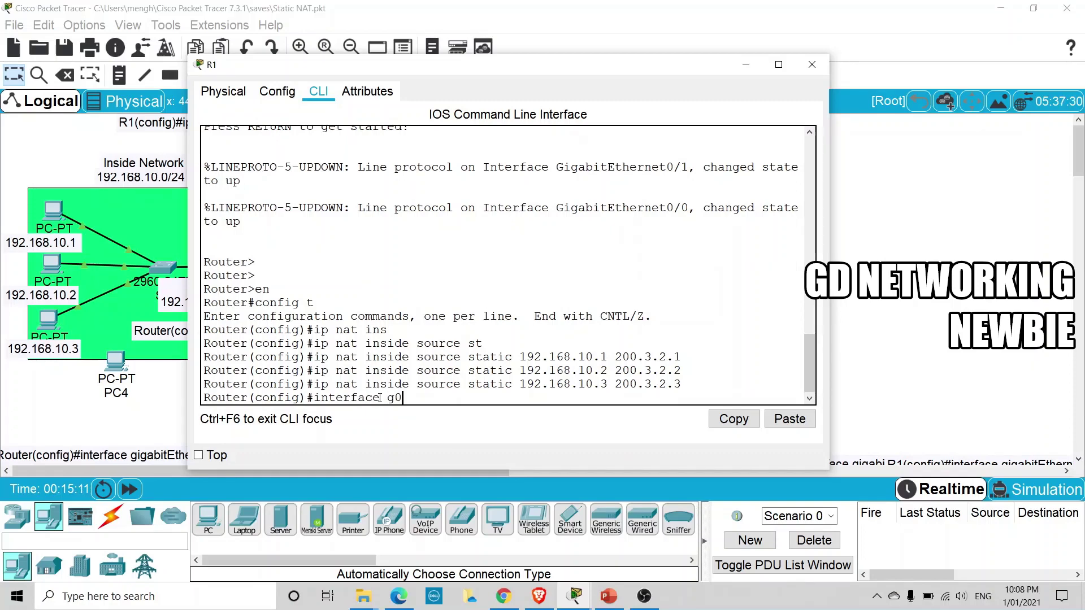
pyautogui.press('BackSpace')
pyautogui.press('Tab')
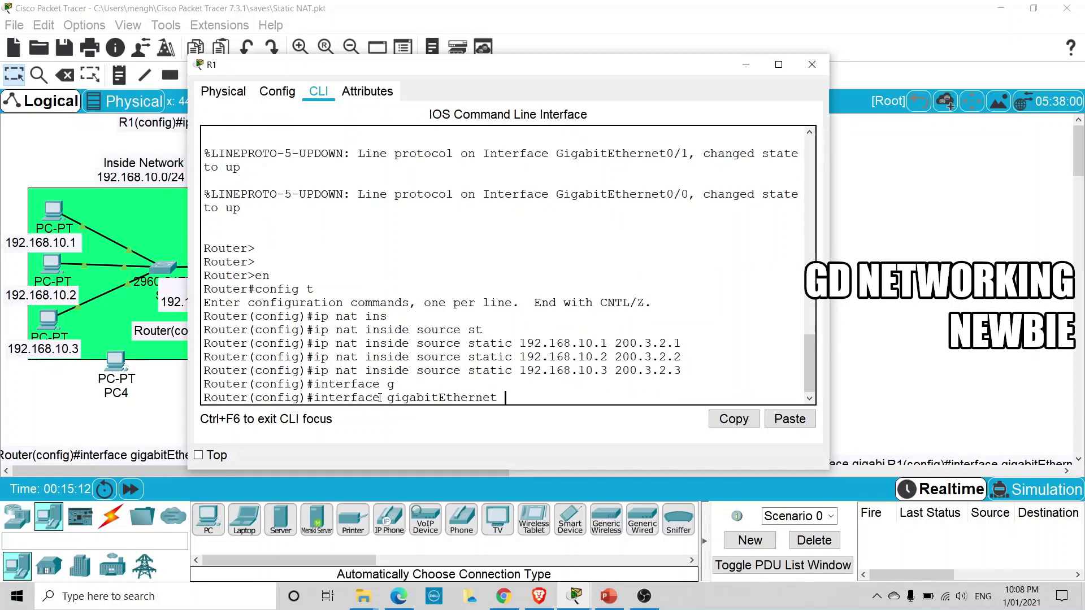
pyautogui.write('0/0')
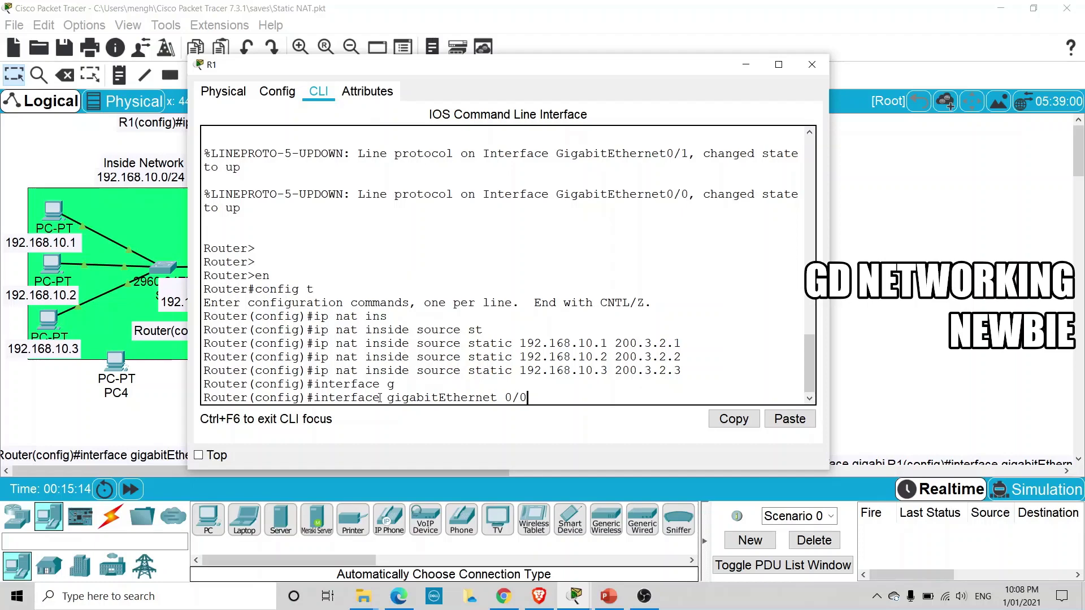
pyautogui.press('Return')
pyautogui.write('ip')
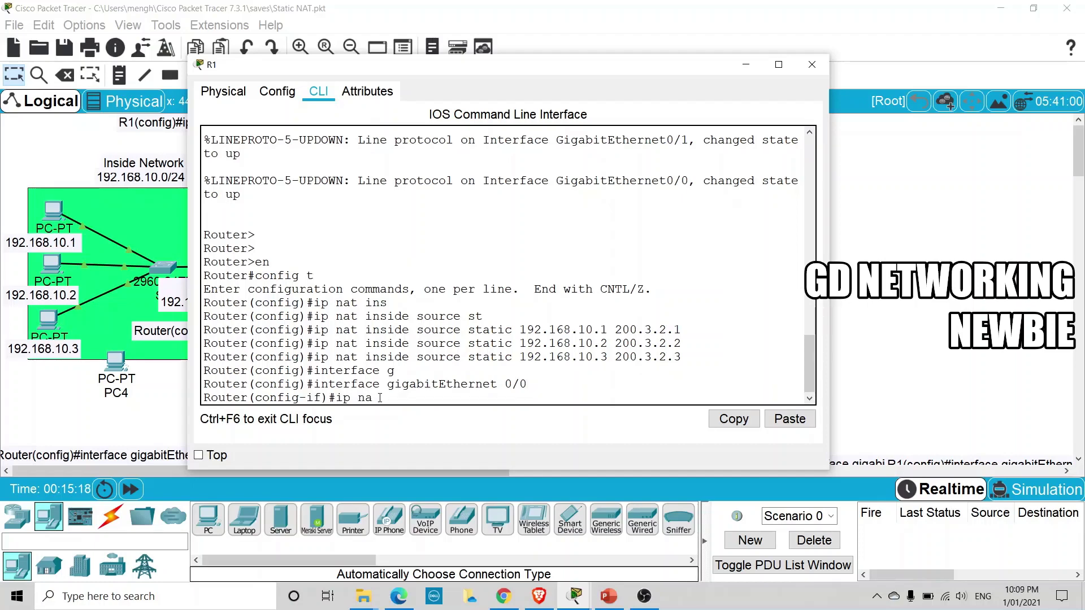
pyautogui.write(' nat ?')
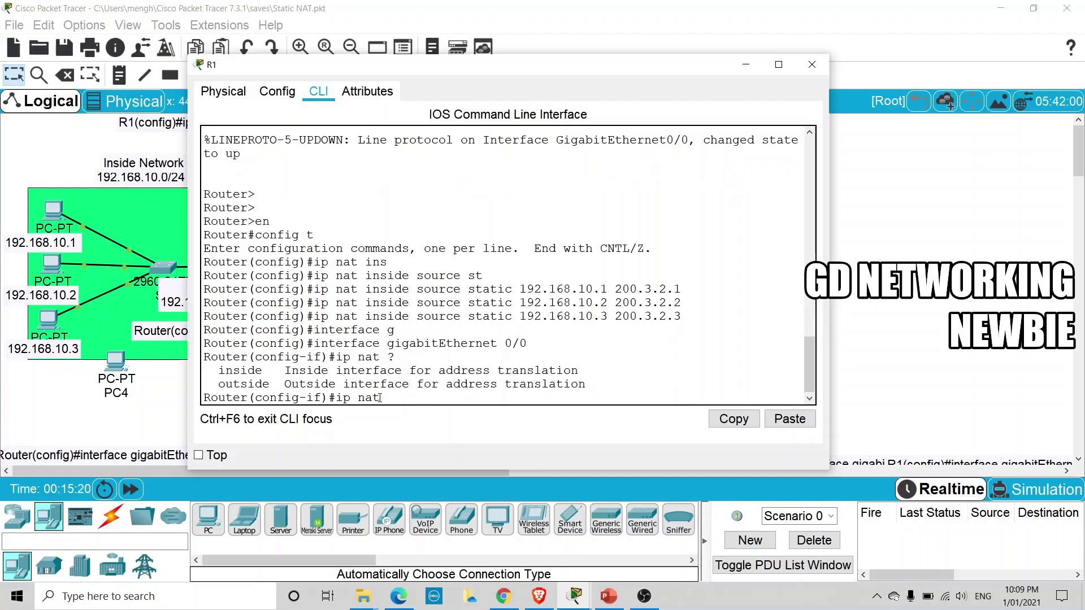
pyautogui.write('insidede')
pyautogui.press('Return')
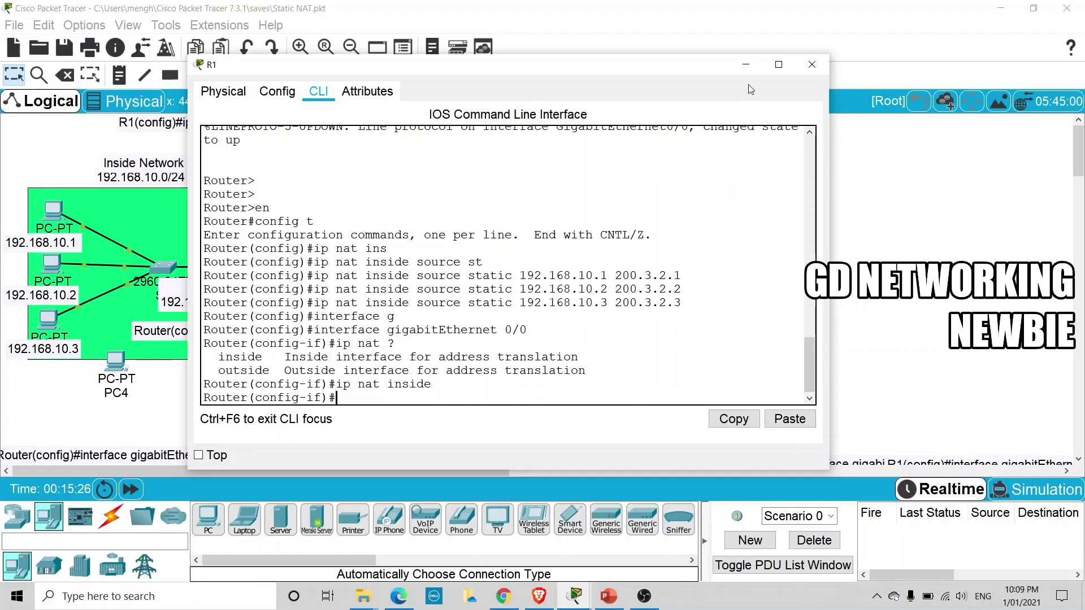
# - Set R1's interface g0/1 as the outside NAT interface with "ip nat outside" and return to privileged EXEC mode
pyautogui.click(812, 64)
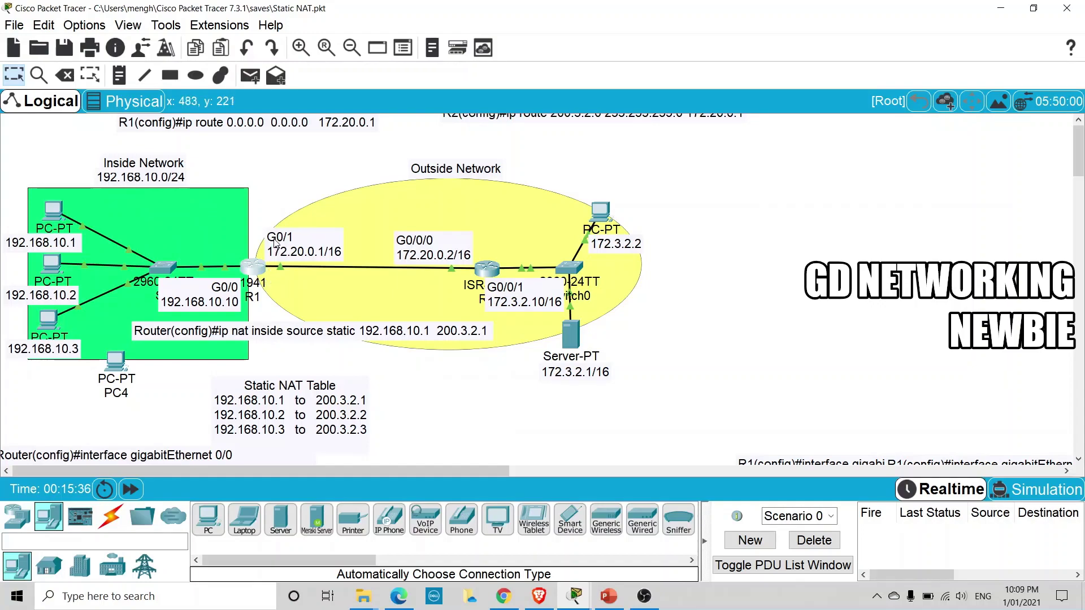
pyautogui.click(265, 269)
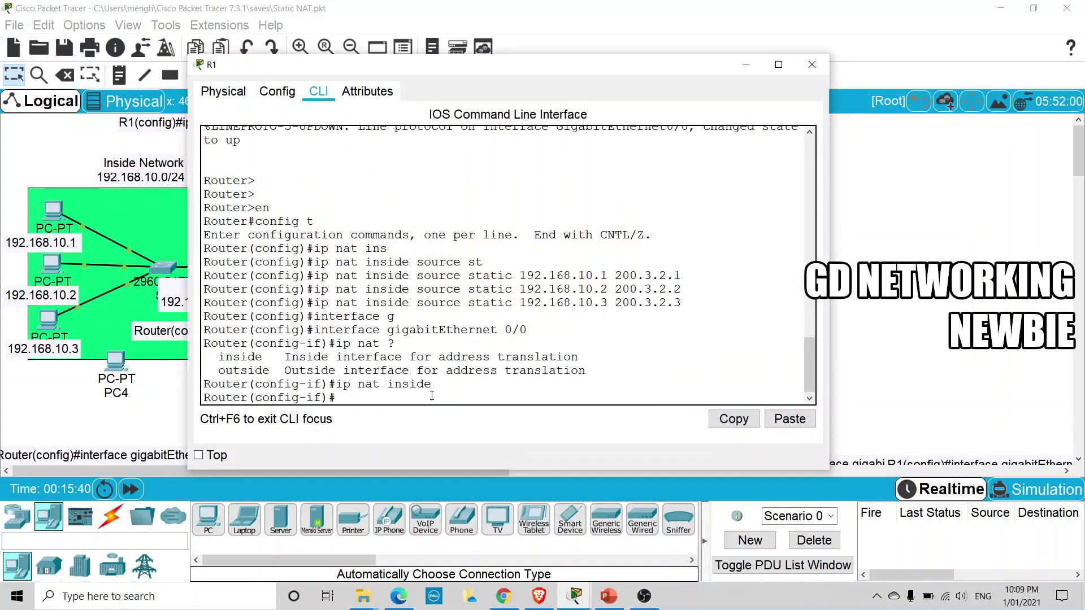
pyautogui.write('interface g')
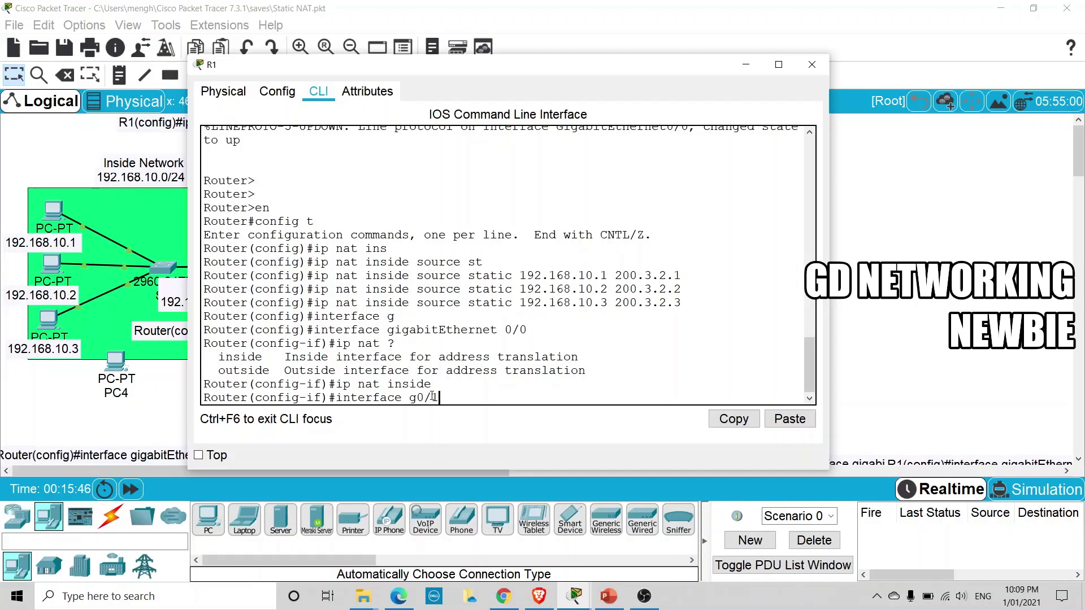
pyautogui.write('0/1')
pyautogui.press('Return')
pyautogui.write('i')
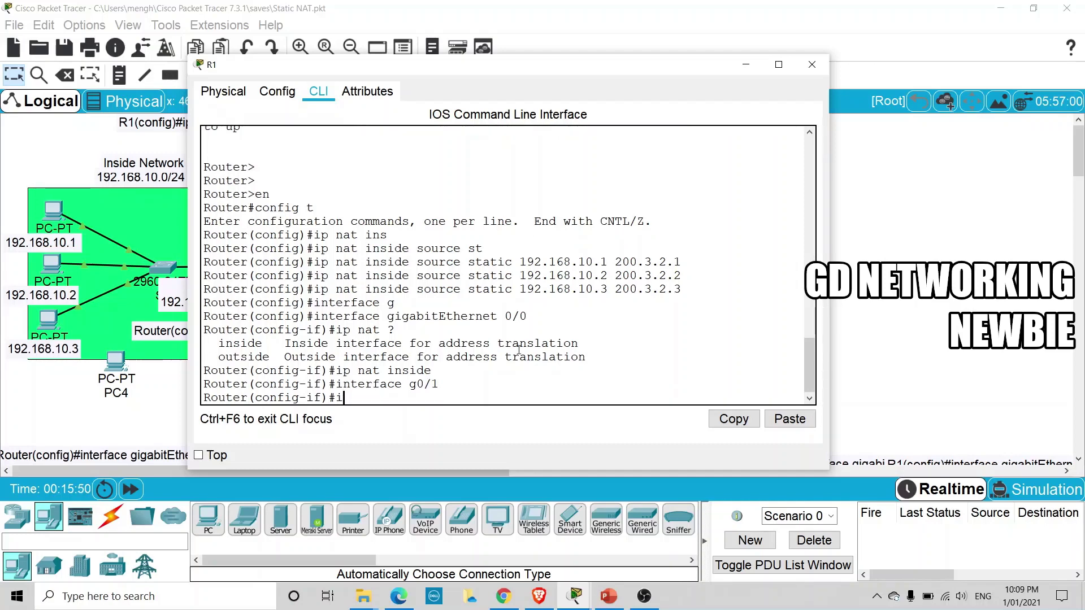
pyautogui.write('p nat ou')
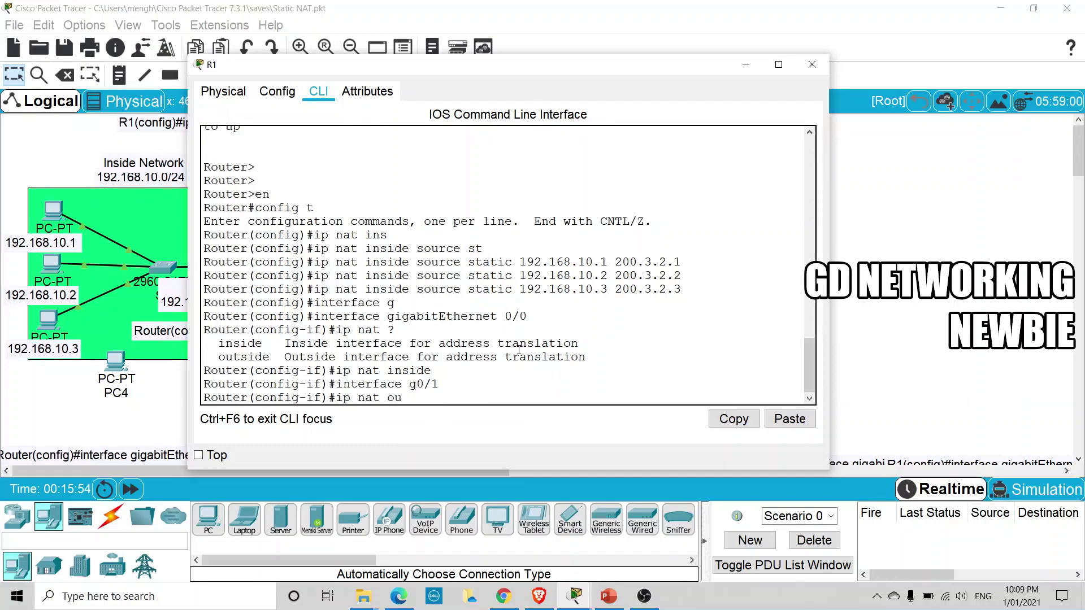
pyautogui.write('t')
pyautogui.press('Tab')
pyautogui.press('Return')
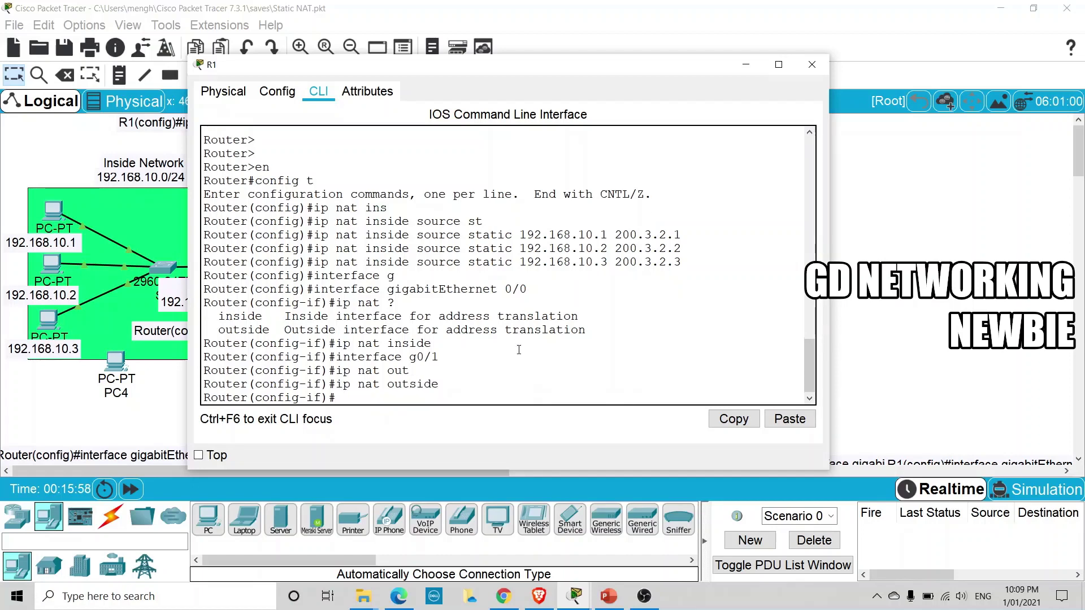
pyautogui.hotkey('ctrl', 'z')
pyautogui.press('Return')
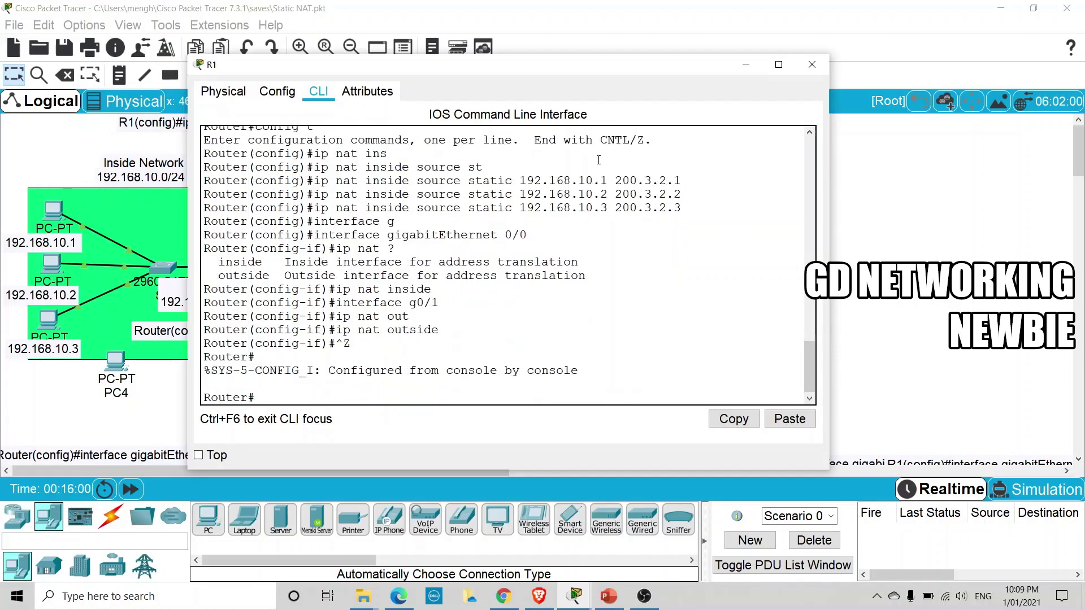
# - Reopen R1's command line and display its routing table with "show ip route"
pyautogui.click(744, 64)
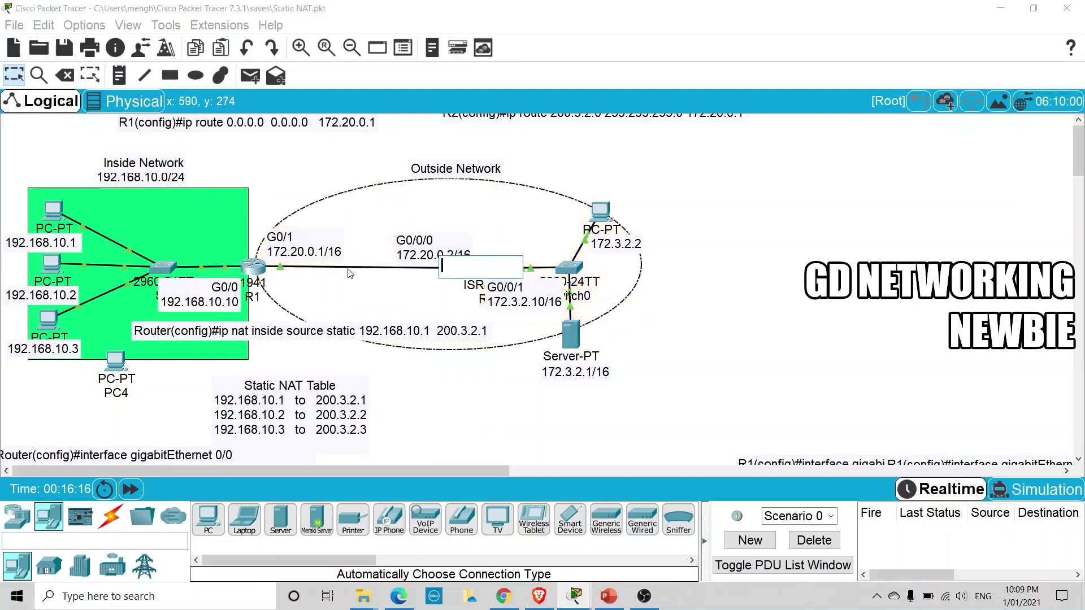
pyautogui.click(252, 265)
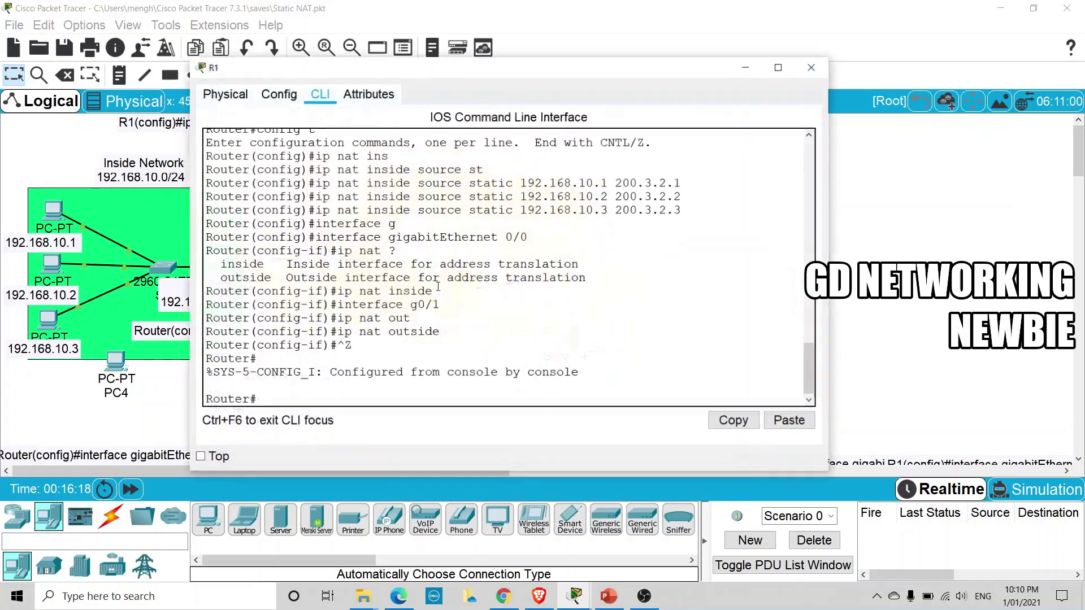
pyautogui.press('Return')
pyautogui.press('Return')
pyautogui.press('Return')
pyautogui.write('sho')
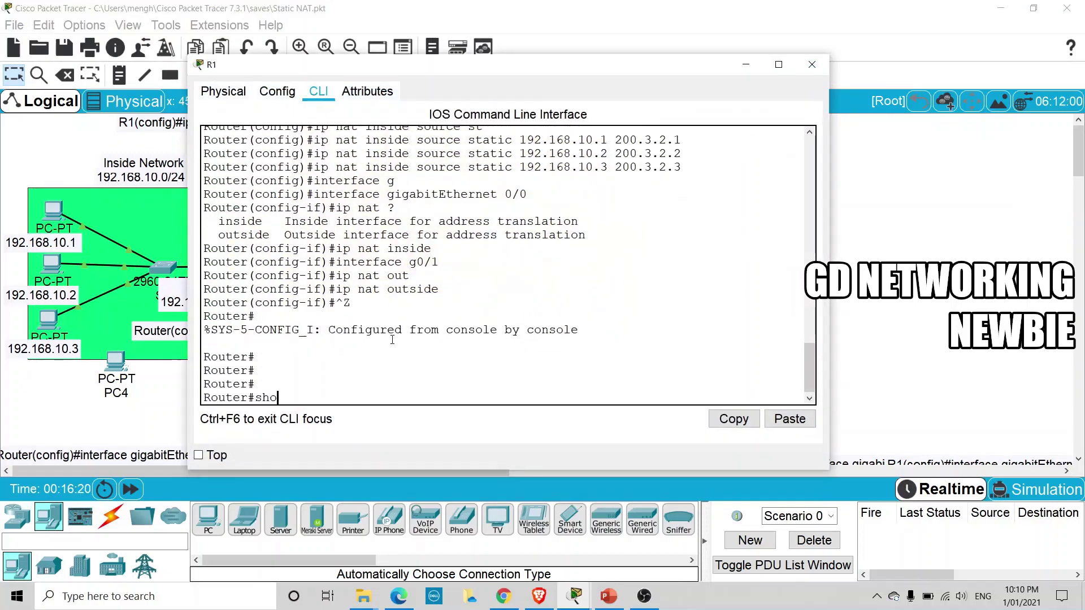
pyautogui.write('w ip route')
pyautogui.press('Return')
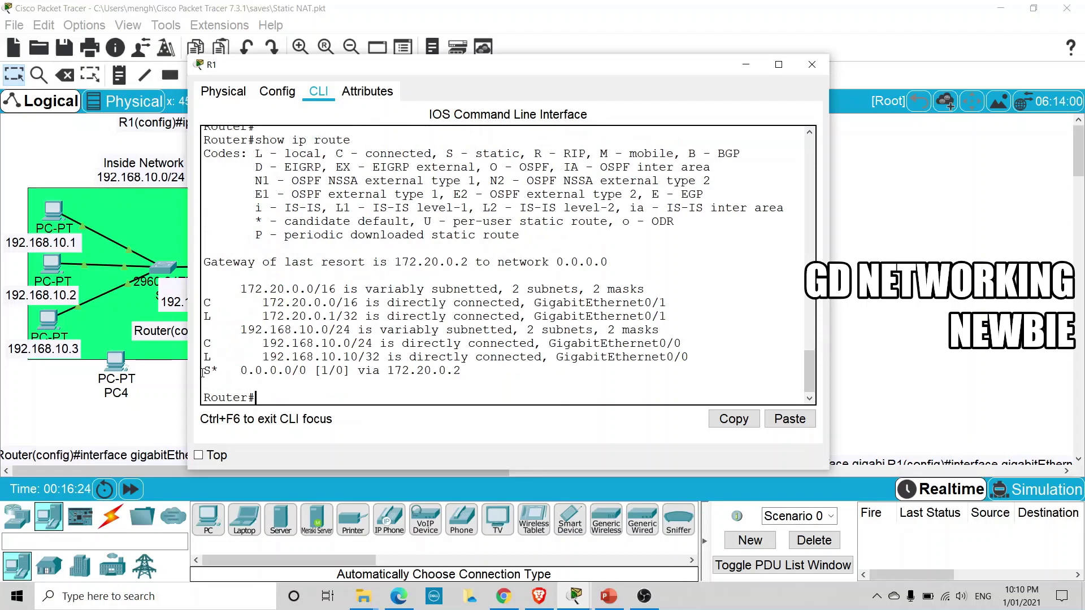
# - Examine the default route 0.0.0.0/0 and its next-hop address in R1's routing table, and close the R1 window
pyautogui.moveTo(202, 373); pyautogui.dragTo(286, 371)
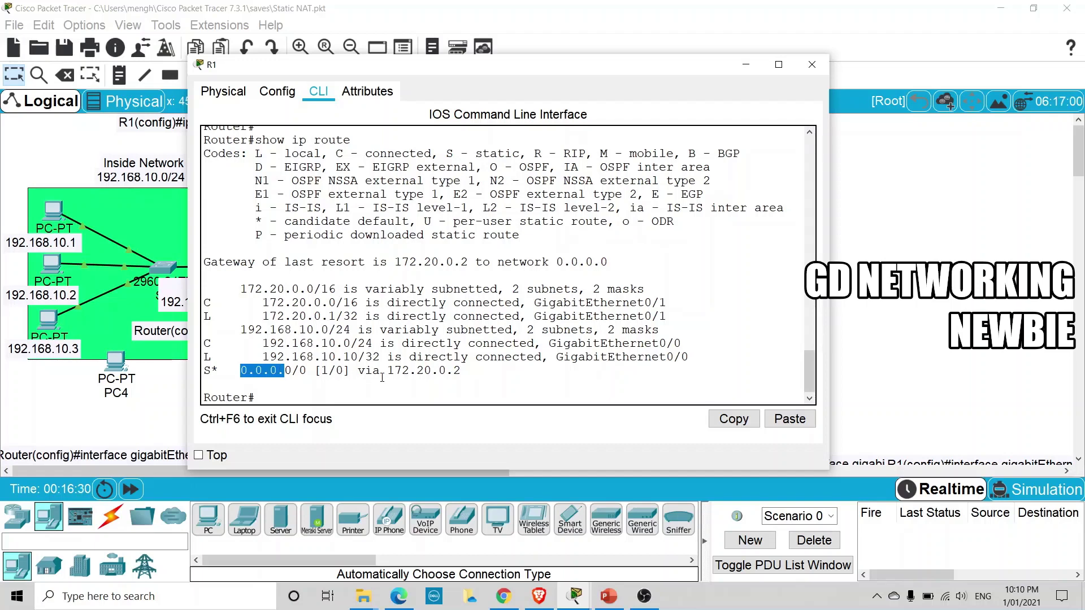
pyautogui.moveTo(387, 371); pyautogui.dragTo(461, 371)
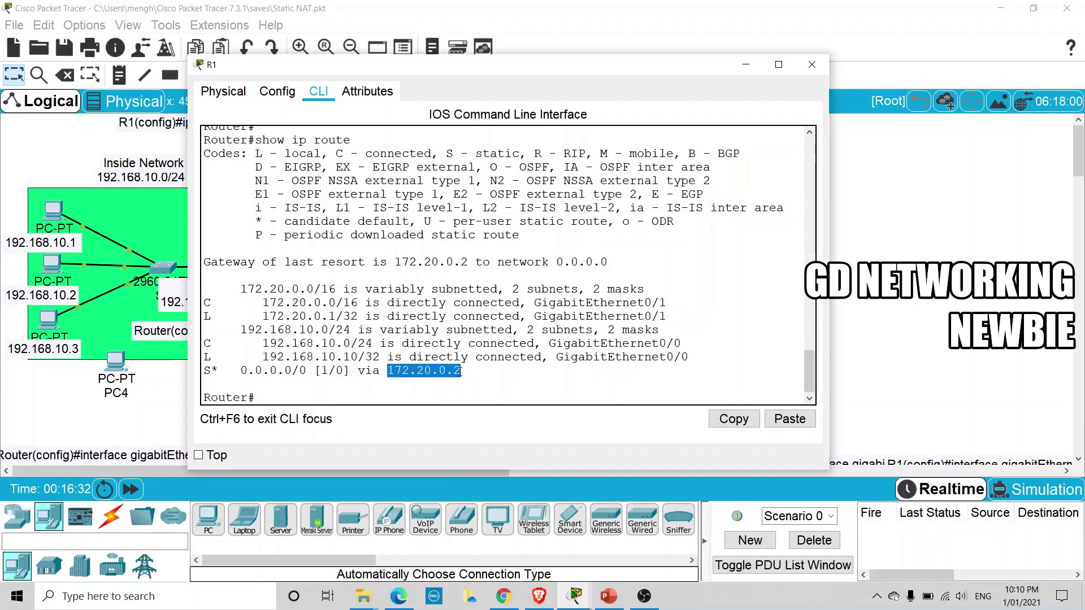
pyautogui.moveTo(649, 68); pyautogui.dragTo(565, 297)
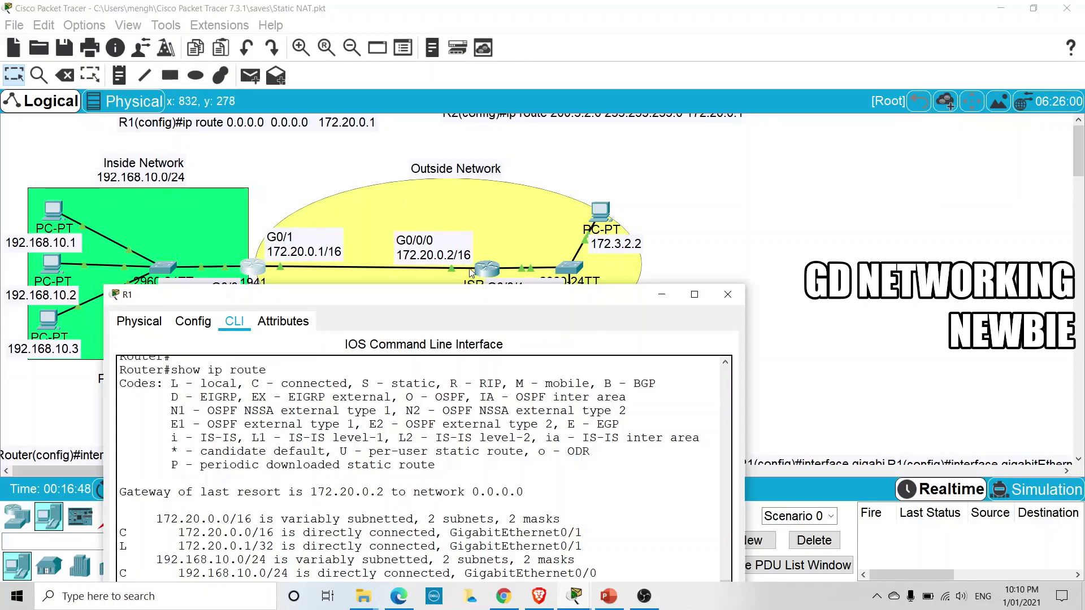
pyautogui.click(727, 295)
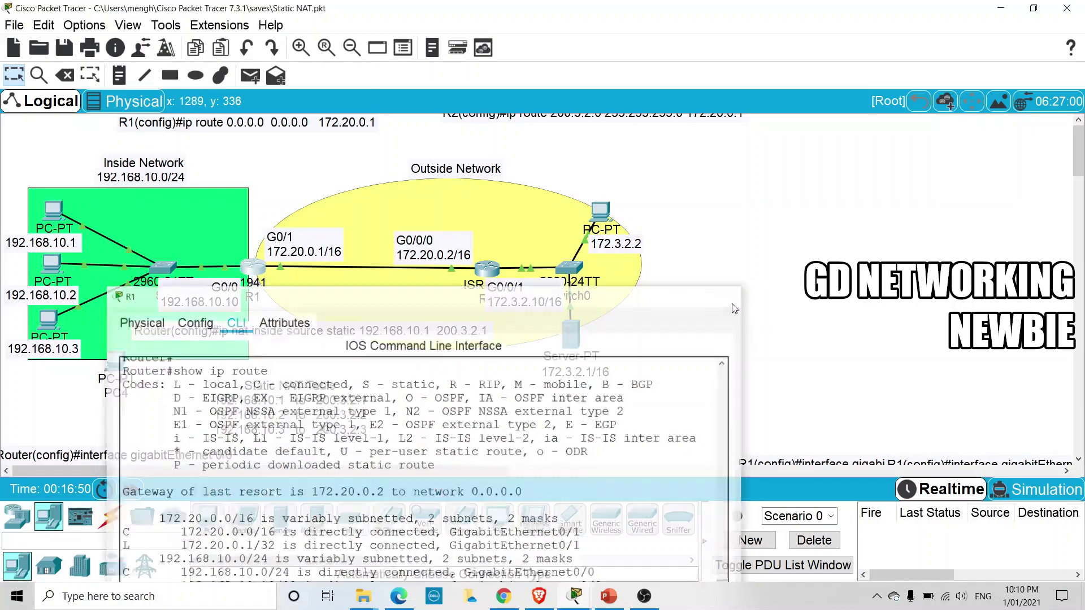
# - Open R2's command line, enter privileged EXEC mode and display the routing table with "show ip route"
pyautogui.click(485, 273)
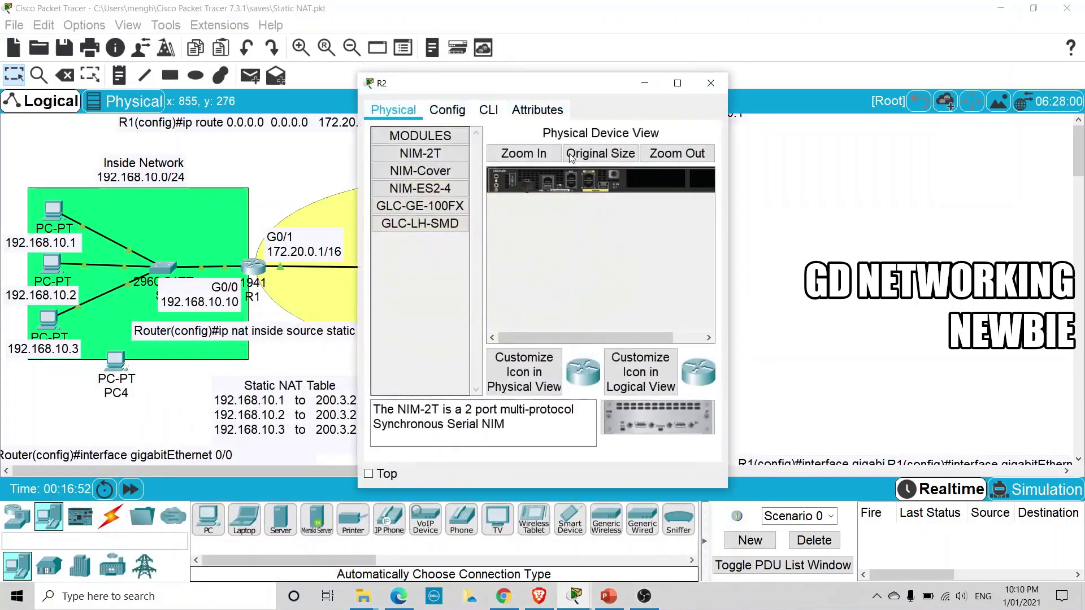
pyautogui.click(488, 110)
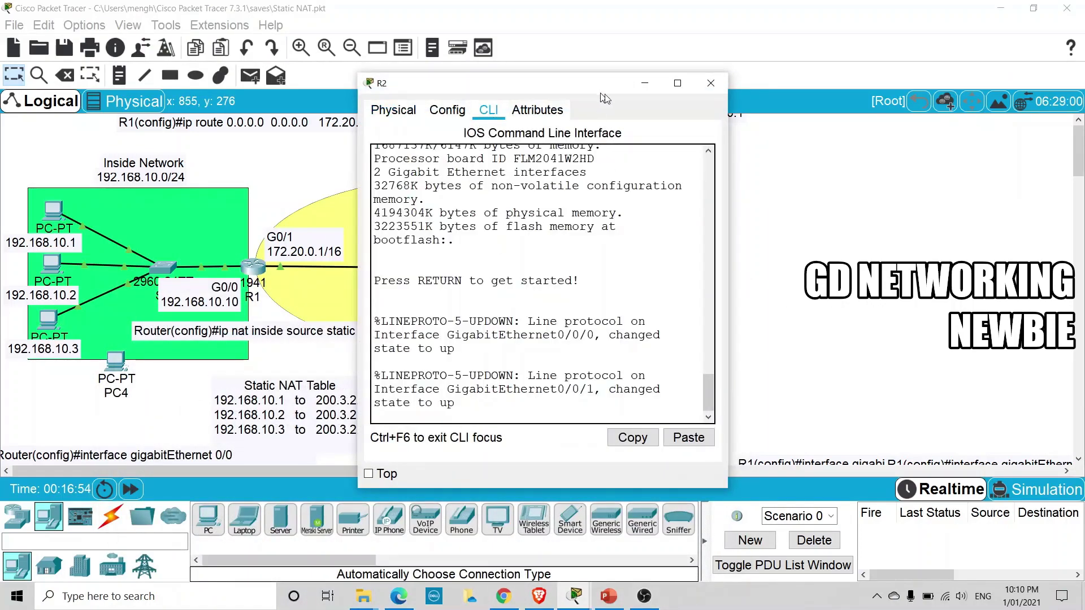
pyautogui.moveTo(604, 97); pyautogui.dragTo(669, 105)
pyautogui.press('Return')
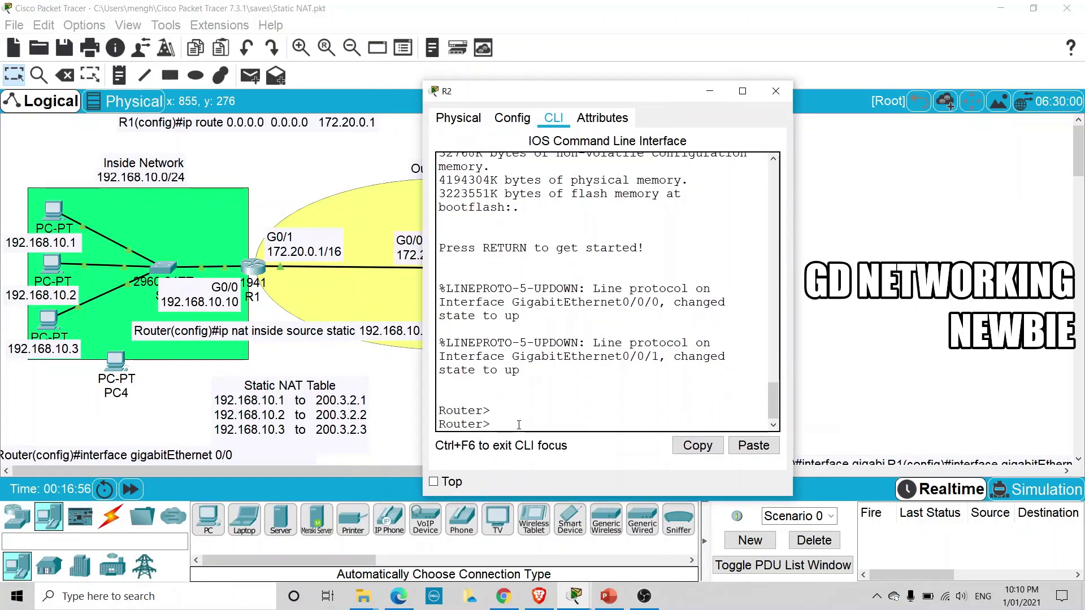
pyautogui.write('en')
pyautogui.press('Return')
pyautogui.write('show')
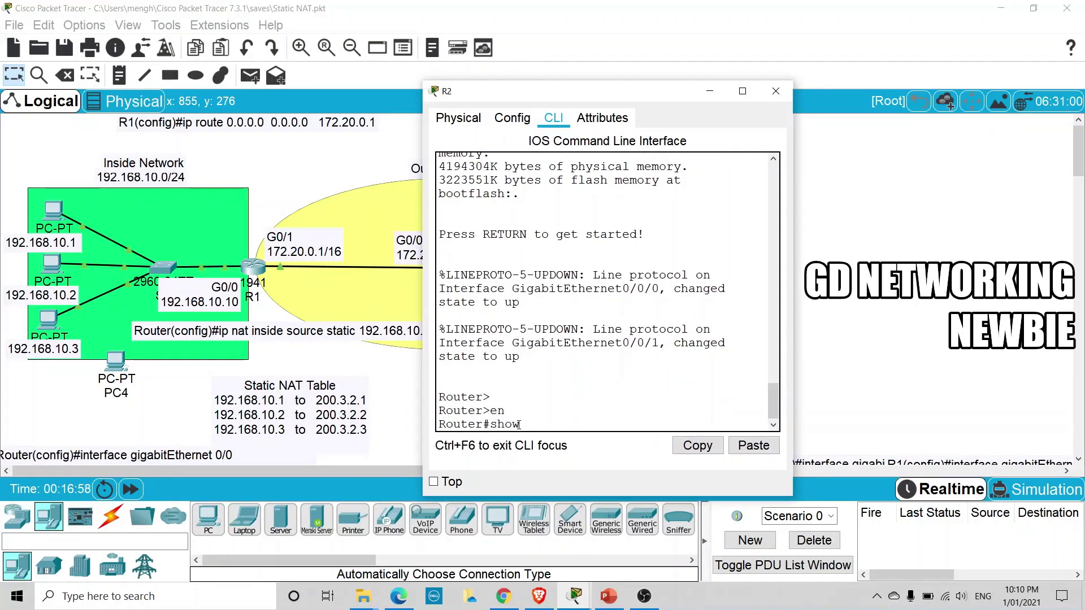
pyautogui.write(' ip route')
pyautogui.press('Return')
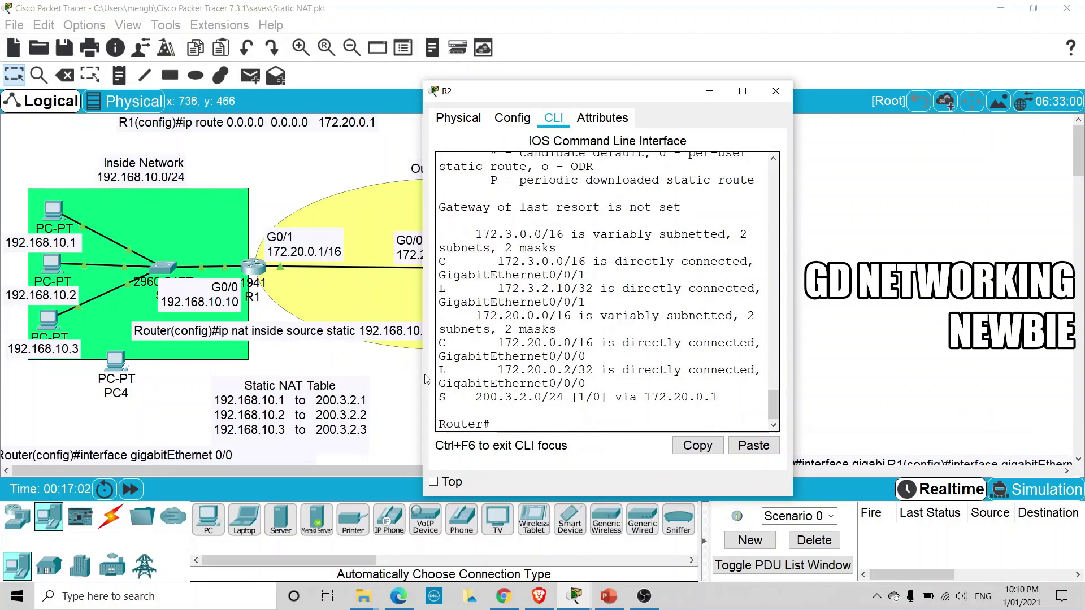
# - Widen the R2 window, examine the static route to 200.3.2.0/24 in its routing table, and put the window away
pyautogui.moveTo(425, 379); pyautogui.dragTo(209, 371)
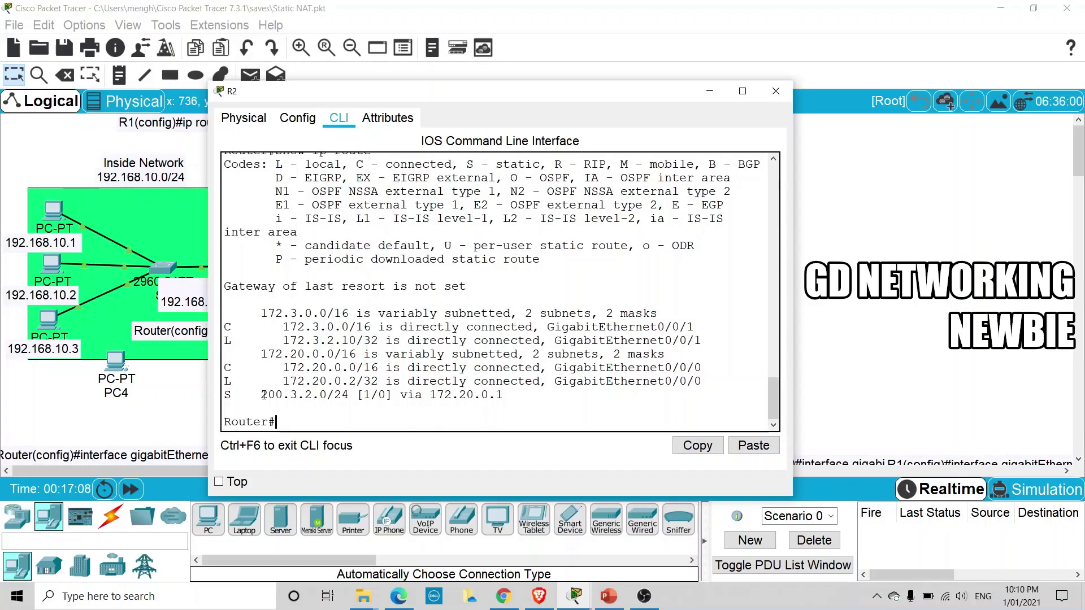
pyautogui.moveTo(261, 395); pyautogui.dragTo(319, 394)
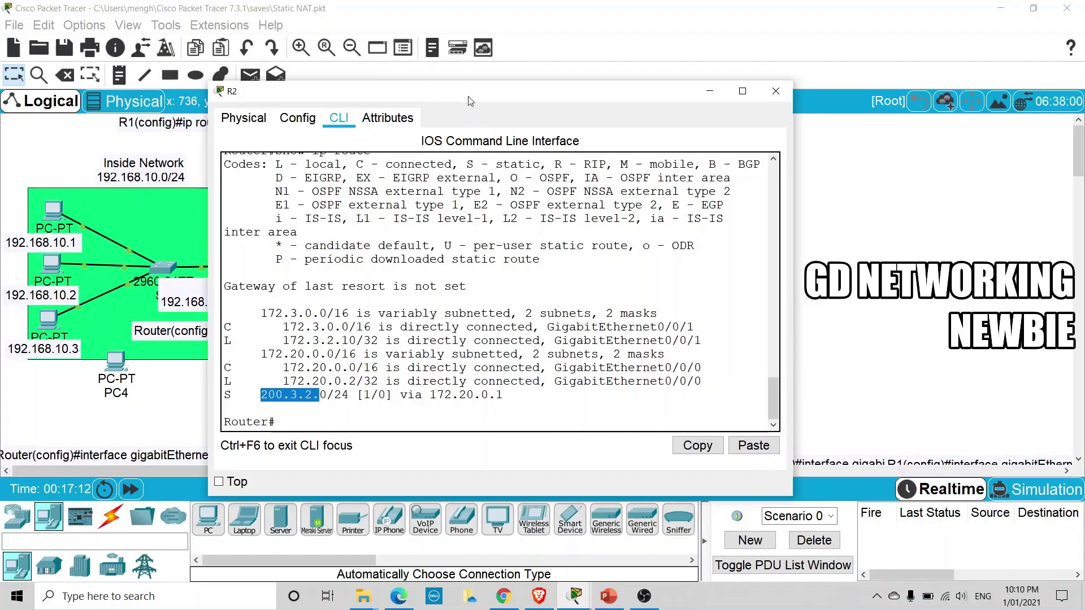
pyautogui.moveTo(467, 100); pyautogui.dragTo(641, 89)
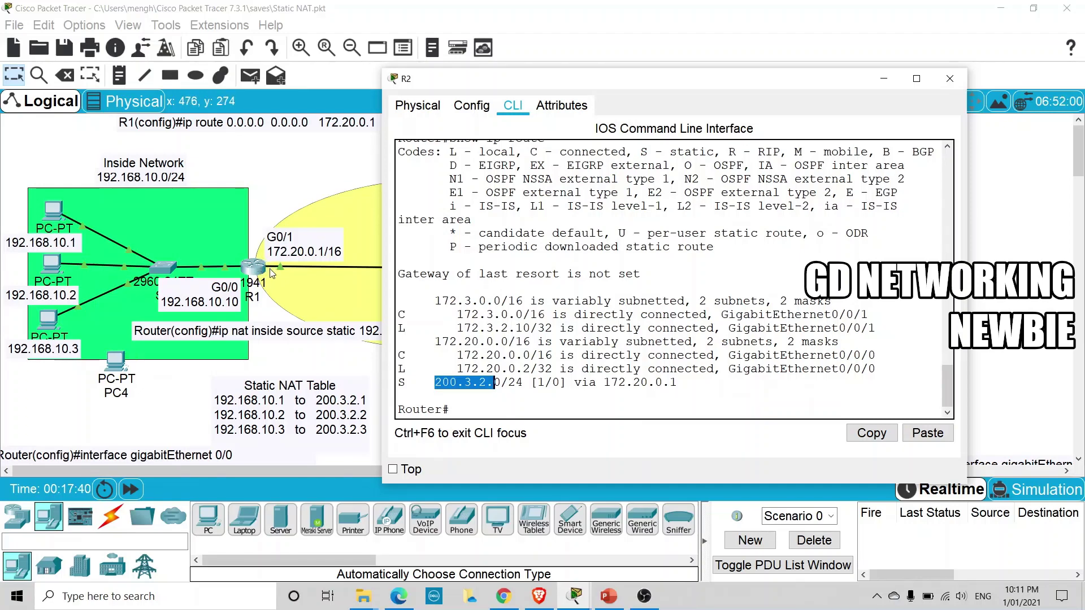
pyautogui.click(520, 354)
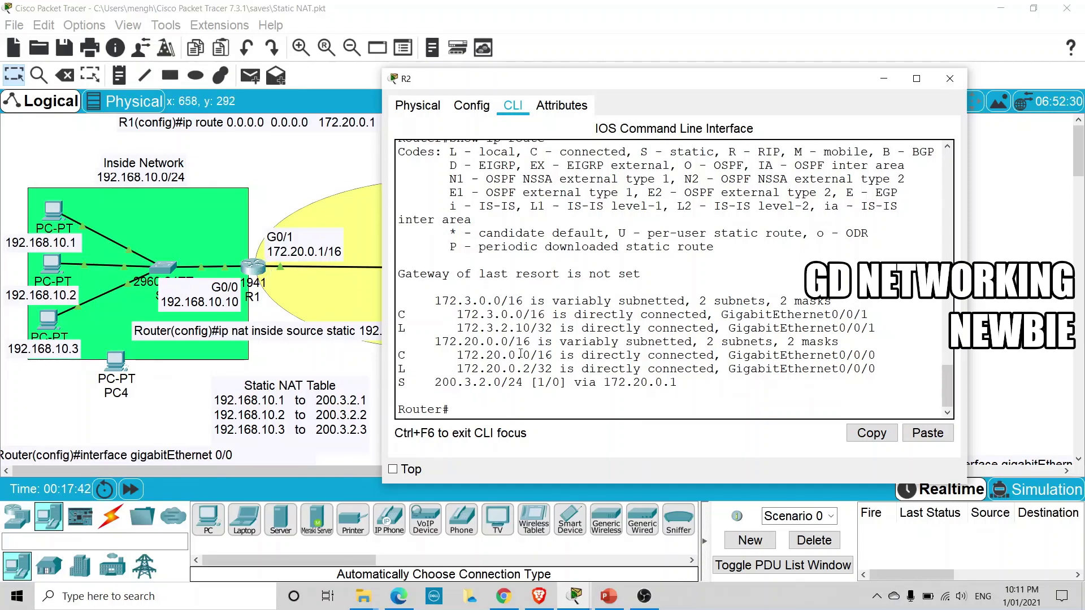
pyautogui.click(877, 78)
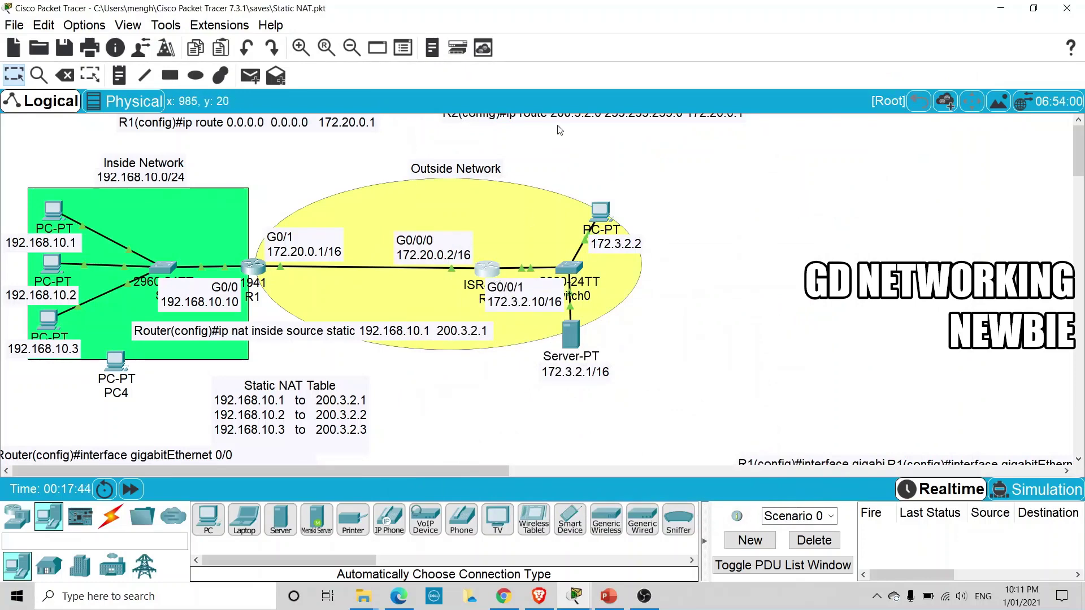
# - Reposition the R1 and R2 "ip route" notes in line above the networks, and shift the R1 interface note at the workspace's lower edge
pyautogui.moveTo(559, 130); pyautogui.dragTo(542, 149)
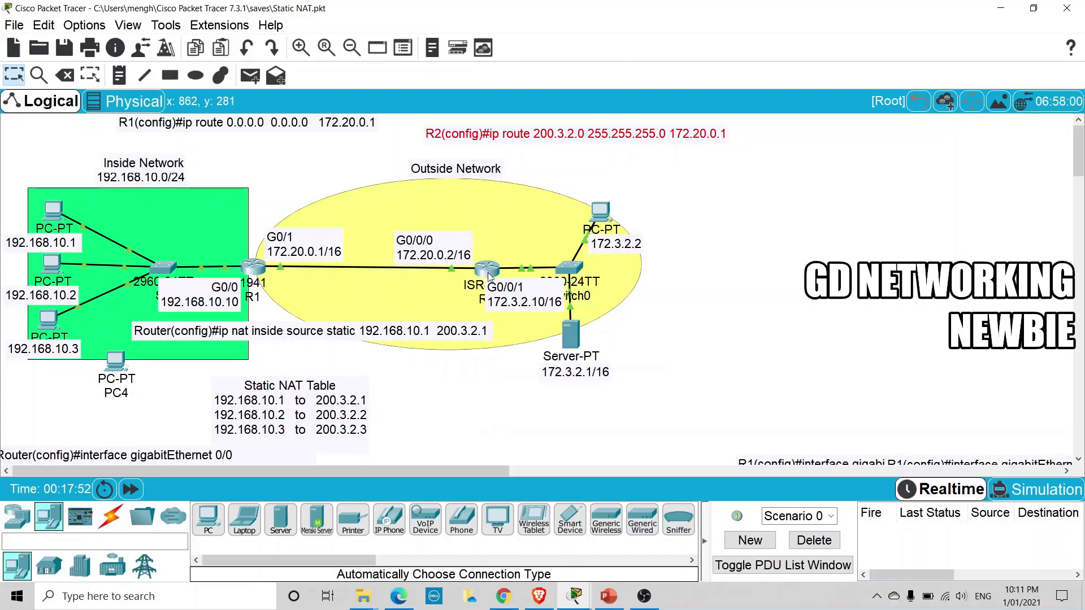
pyautogui.moveTo(317, 132); pyautogui.dragTo(317, 142)
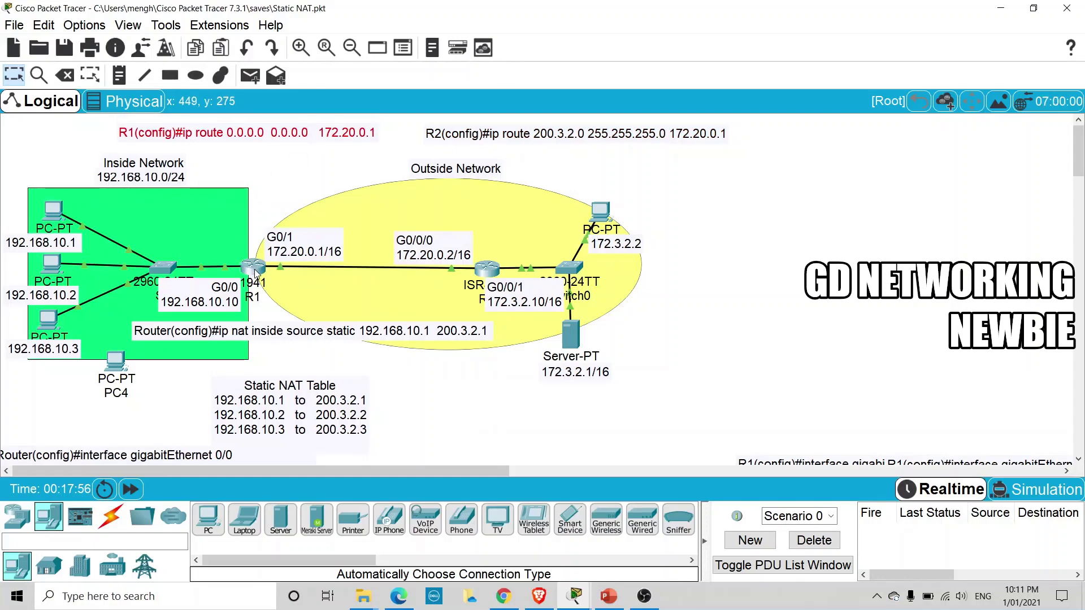
pyautogui.moveTo(323, 140); pyautogui.dragTo(325, 135)
pyautogui.moveTo(539, 142); pyautogui.dragTo(539, 135)
pyautogui.click(690, 293)
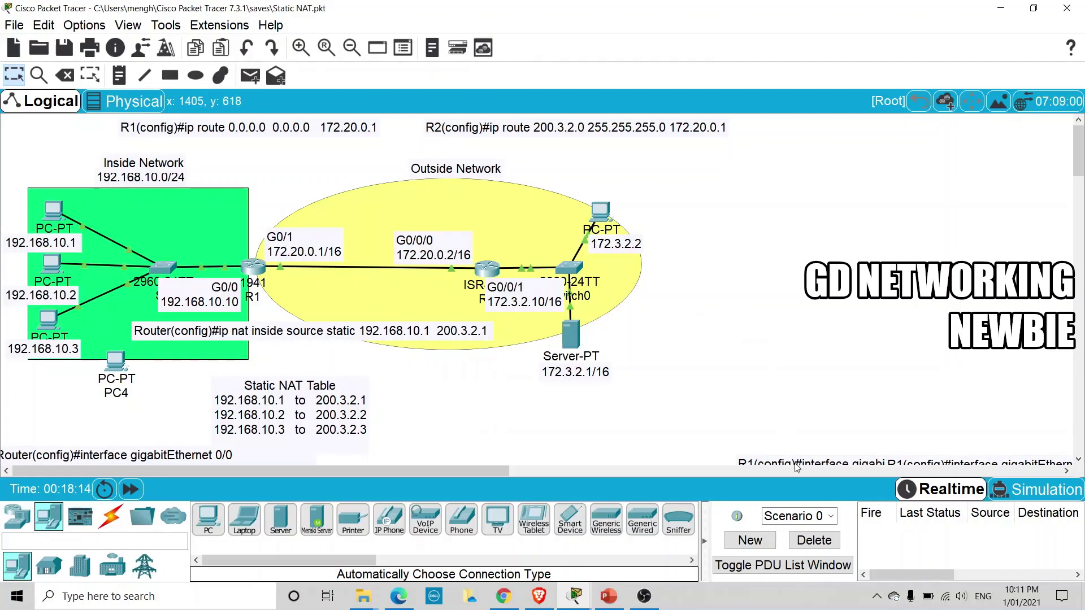
pyautogui.moveTo(797, 467)
pyautogui.mouseDown()
pyautogui.moveTo(797, 455)
pyautogui.moveTo(781, 469)
pyautogui.mouseUp()
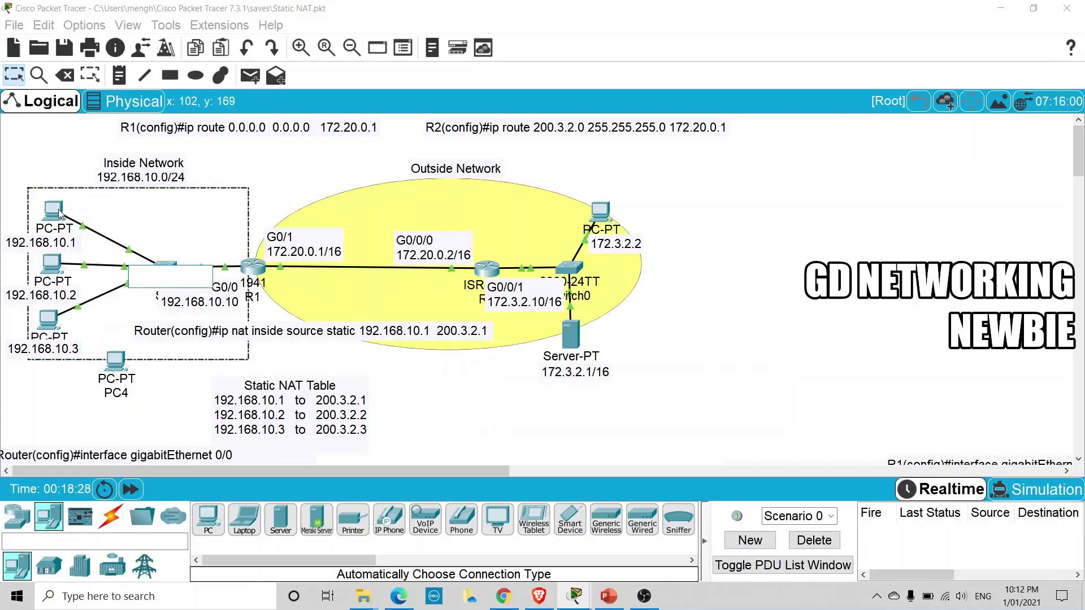
pyautogui.click(60, 213)
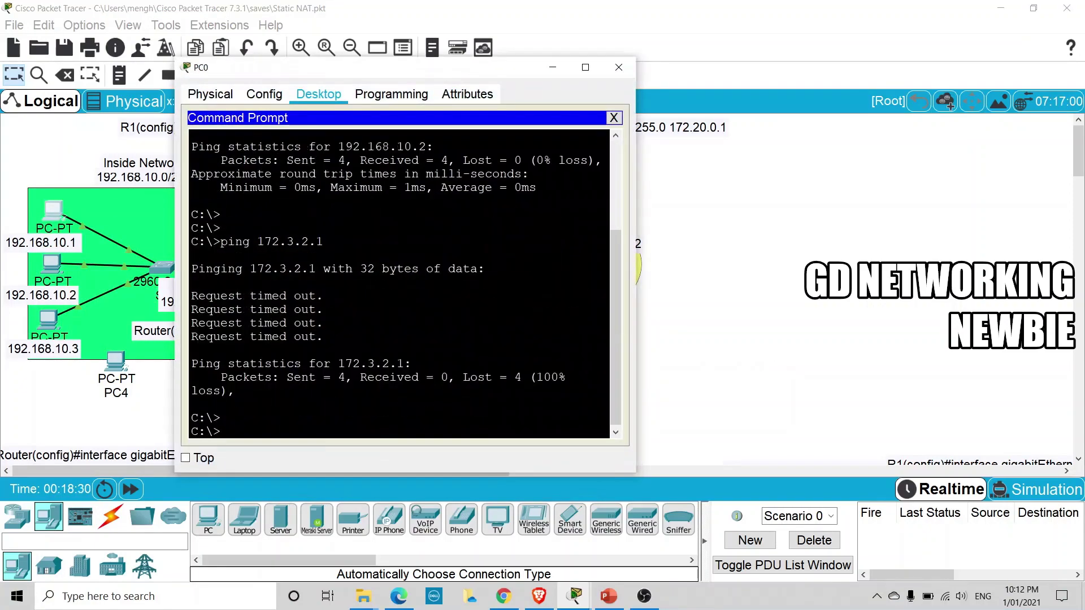
pyautogui.press('Return')
pyautogui.press('Return')
pyautogui.press('Return')
pyautogui.press('Return')
pyautogui.press('Return')
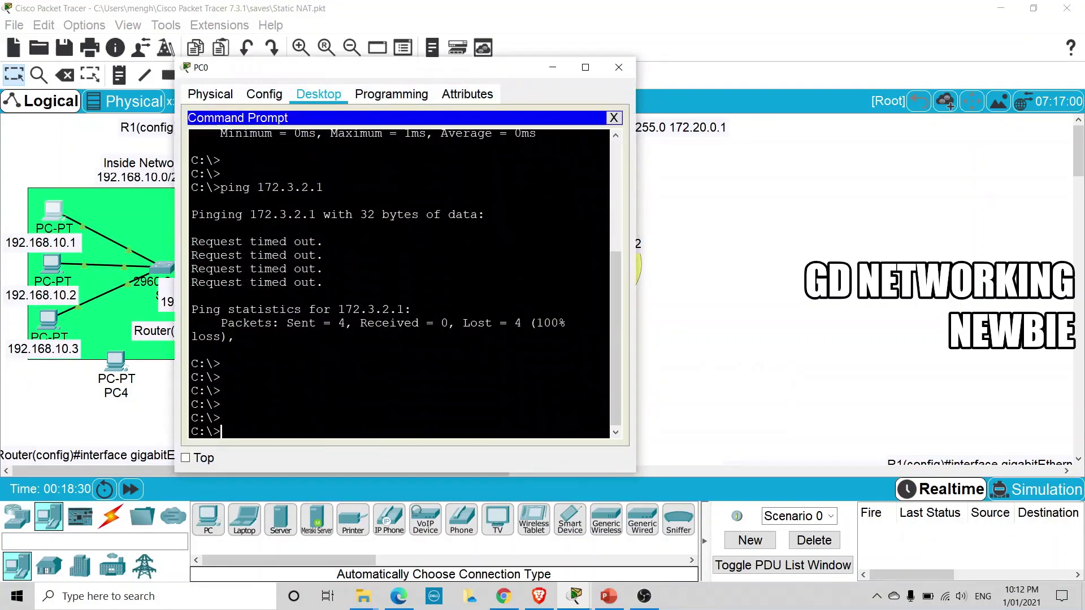
pyautogui.click(549, 73)
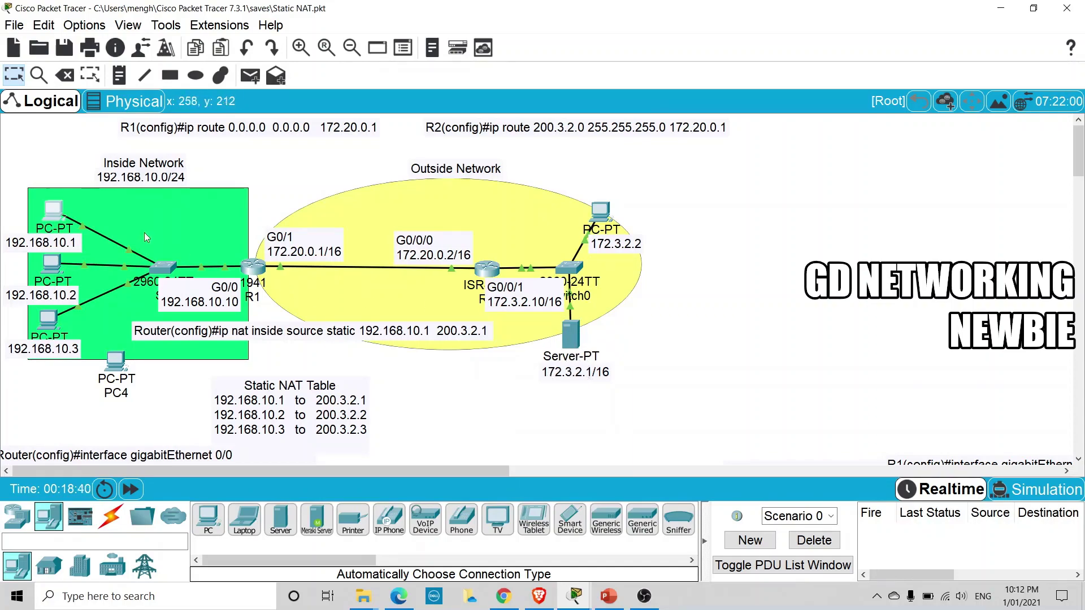
# - Close PC0's Command Prompt, load the server page at 172.3.2.1 in its Web Browser, and put the window away
pyautogui.click(62, 214)
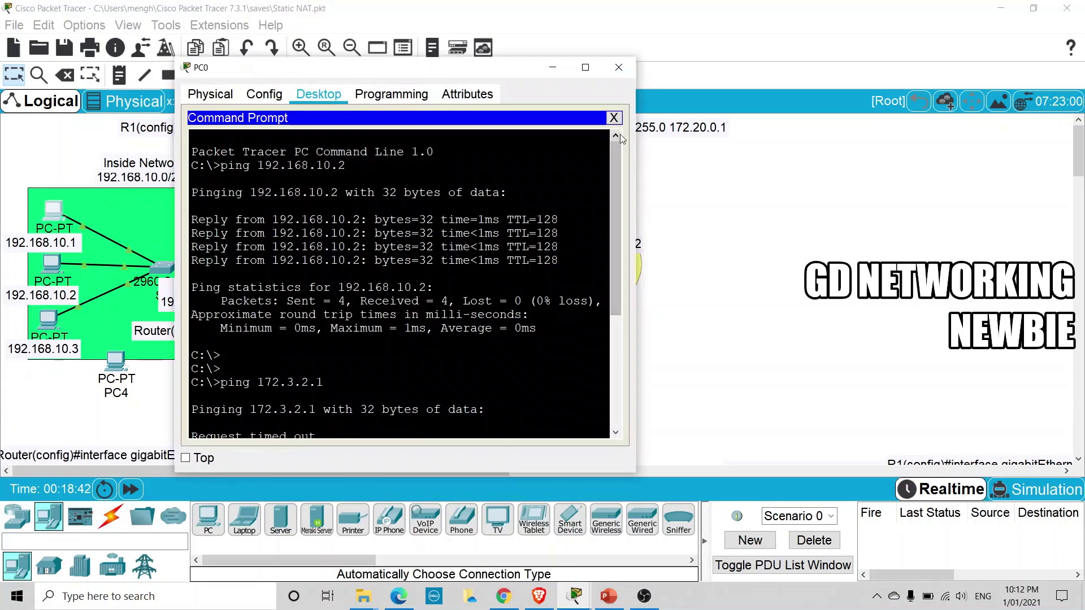
pyautogui.click(613, 118)
pyautogui.click(558, 152)
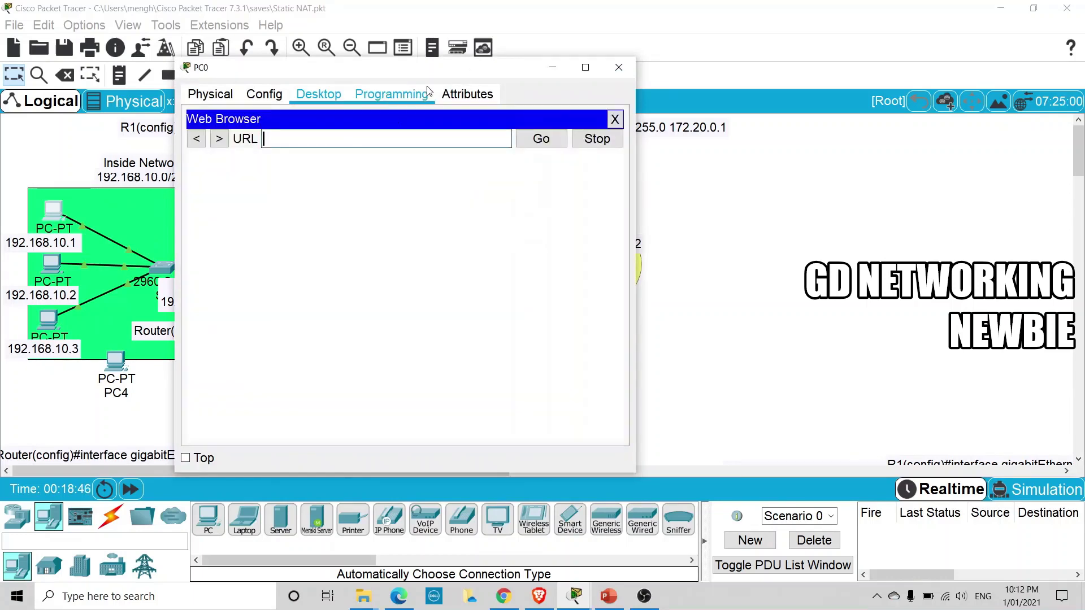
pyautogui.moveTo(430, 76); pyautogui.dragTo(314, 85)
pyautogui.click(256, 148)
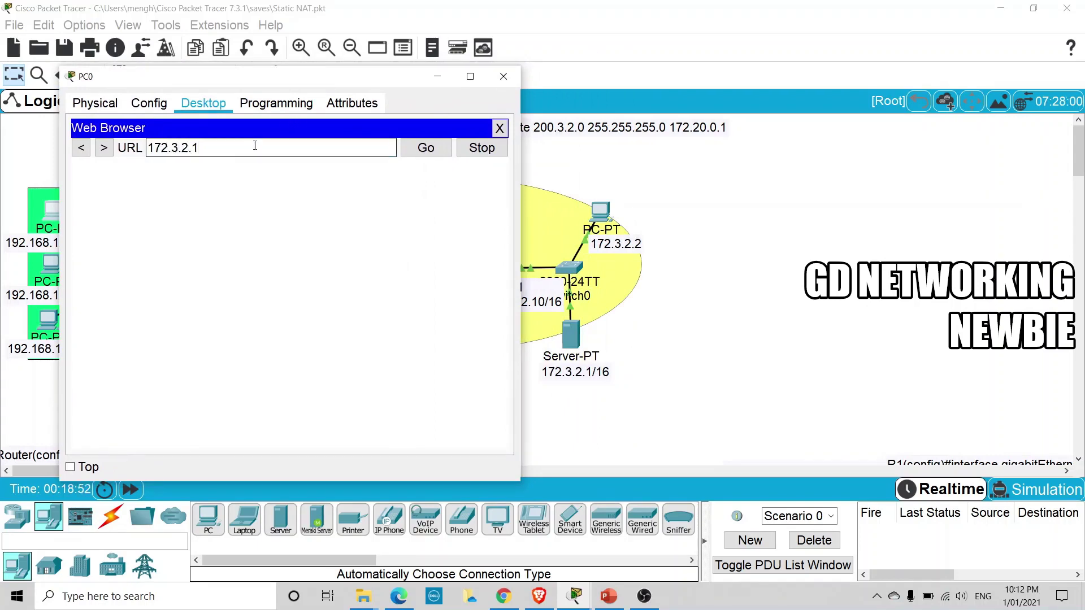
pyautogui.press('Return')
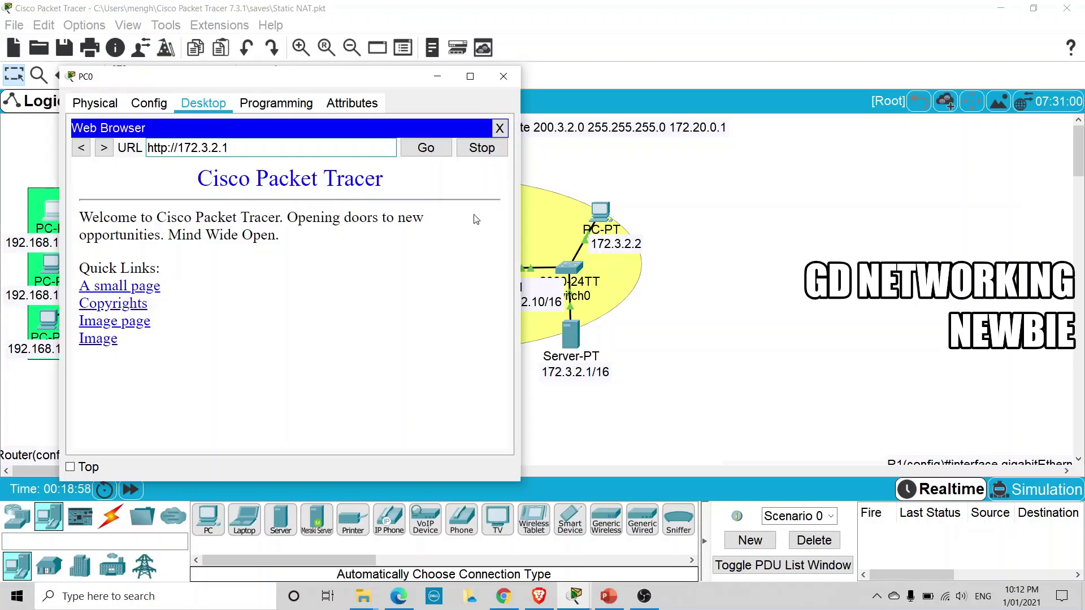
pyautogui.click(433, 82)
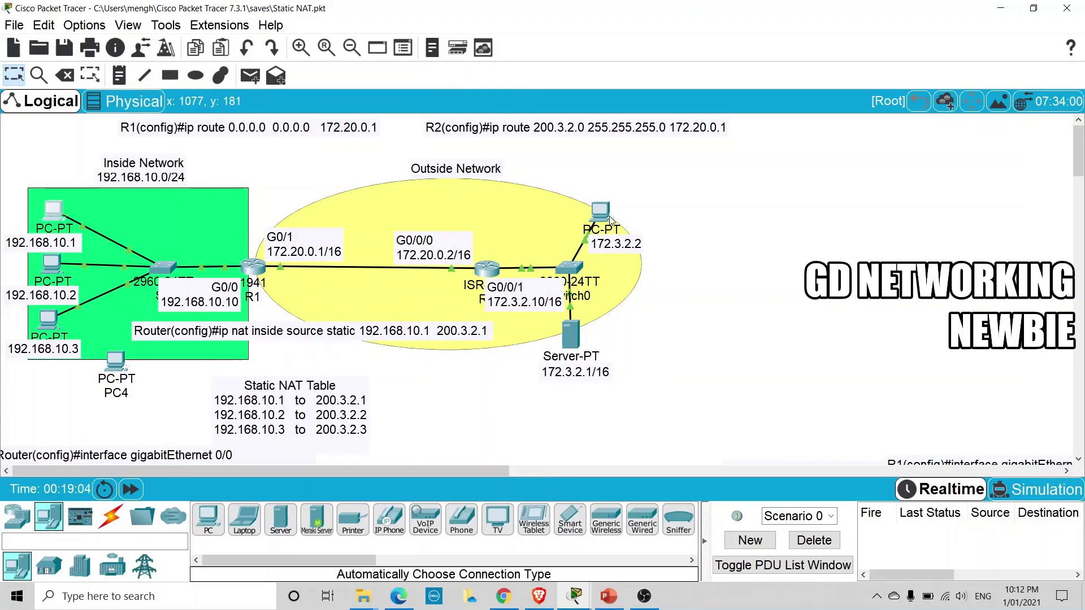
# - Open the Command Prompt on PC1 (192.168.10.2) and ping the outside PC at 172.3.2.2
pyautogui.click(53, 265)
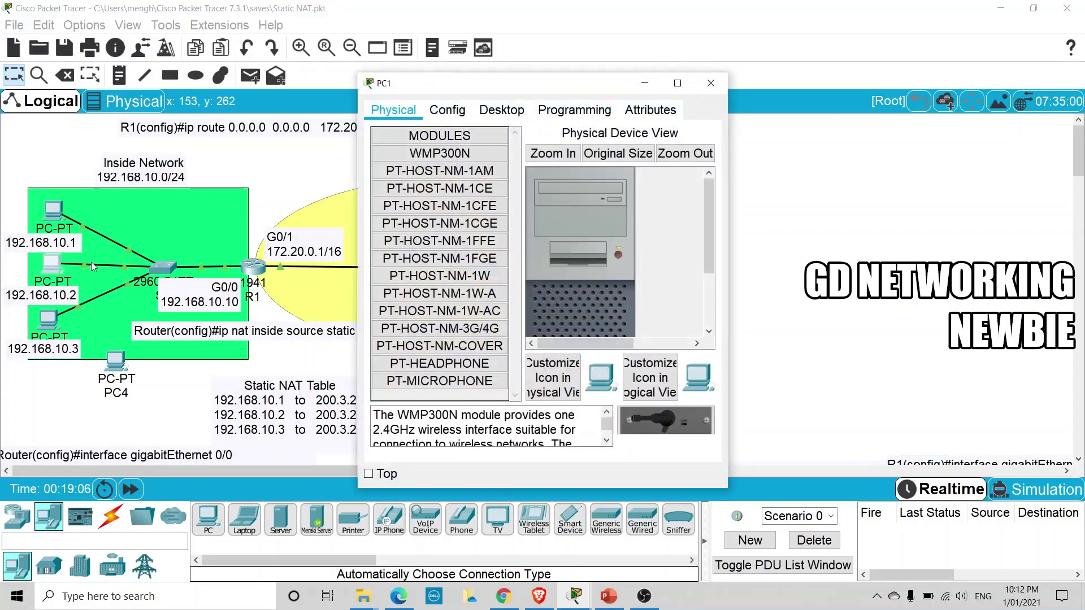
pyautogui.click(490, 109)
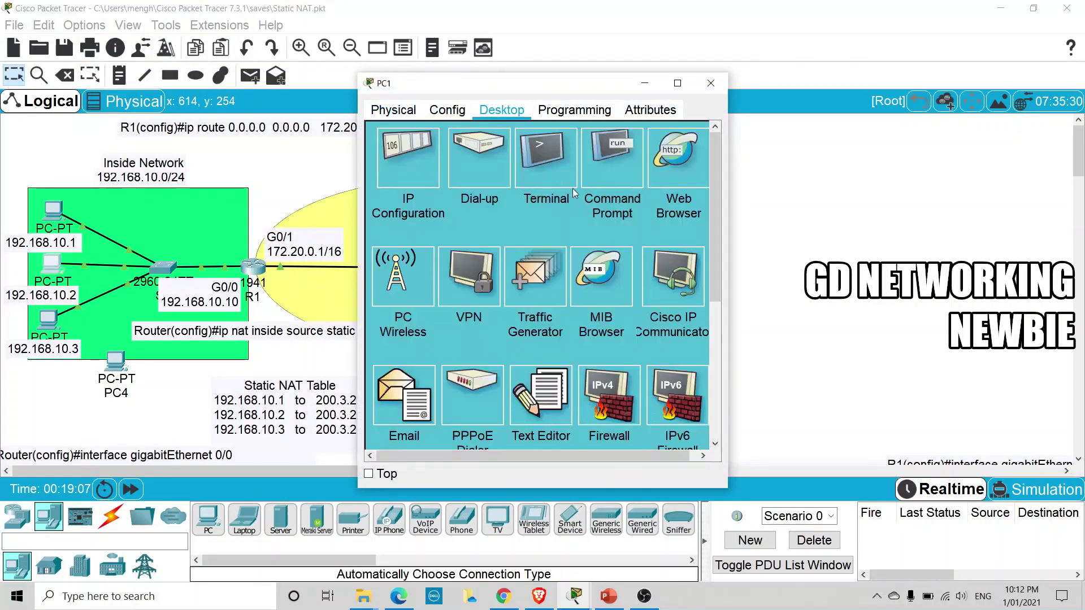
pyautogui.click(602, 175)
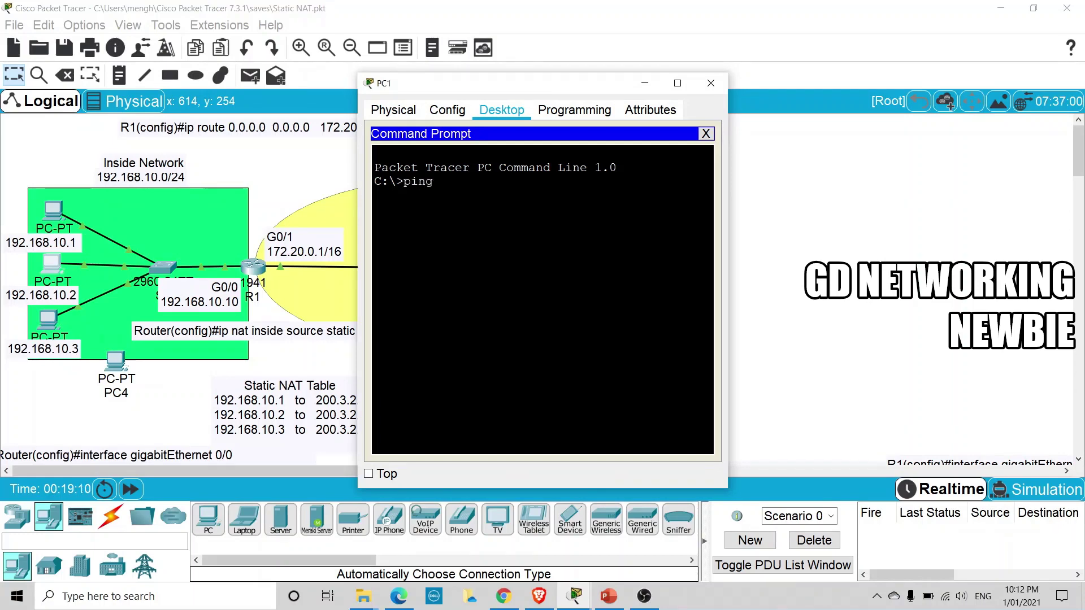
pyautogui.moveTo(508, 83); pyautogui.dragTo(255, 91)
pyautogui.write('ping ')
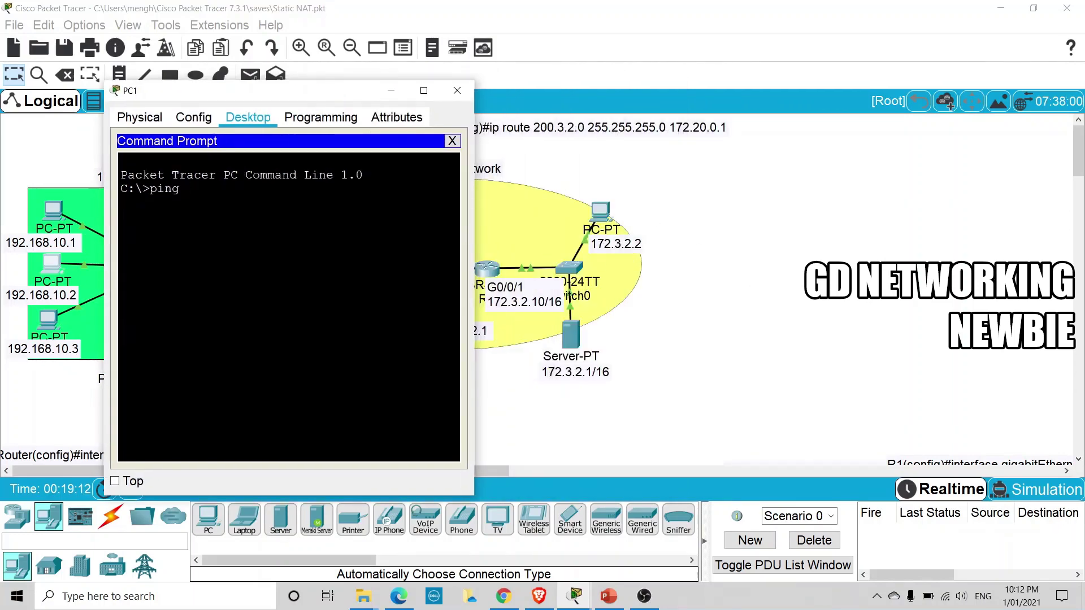
pyautogui.write('172.3.2.2')
pyautogui.press('Return')
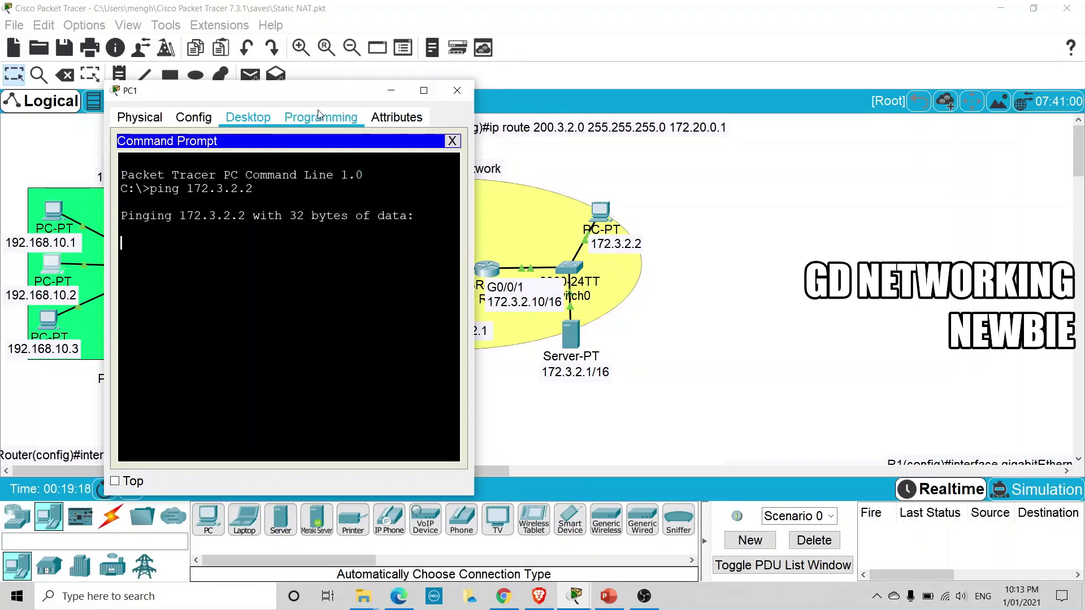
# - Close PC1's window, display R1's NAT table with "show ip nat translations", and widen the R1 window to fit its columns
pyautogui.moveTo(318, 97); pyautogui.dragTo(356, 146)
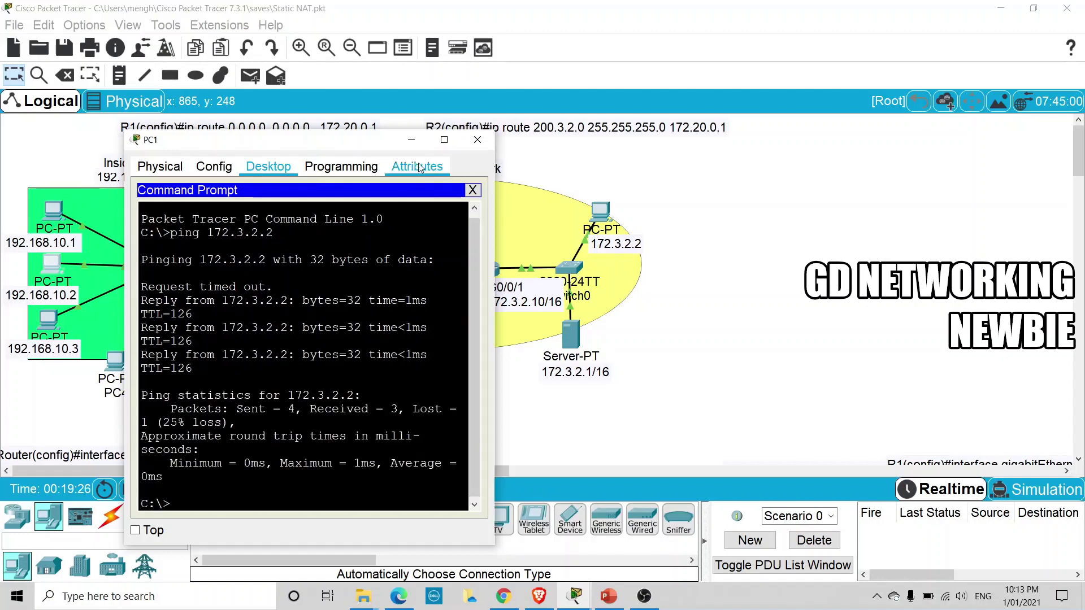
pyautogui.click(477, 139)
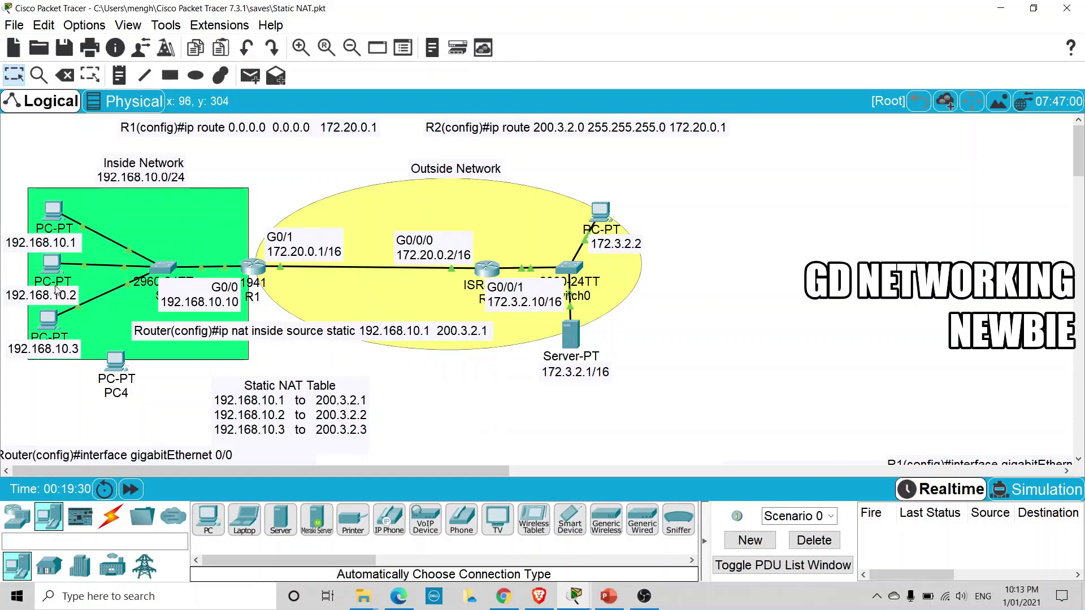
pyautogui.click(253, 266)
pyautogui.write('s')
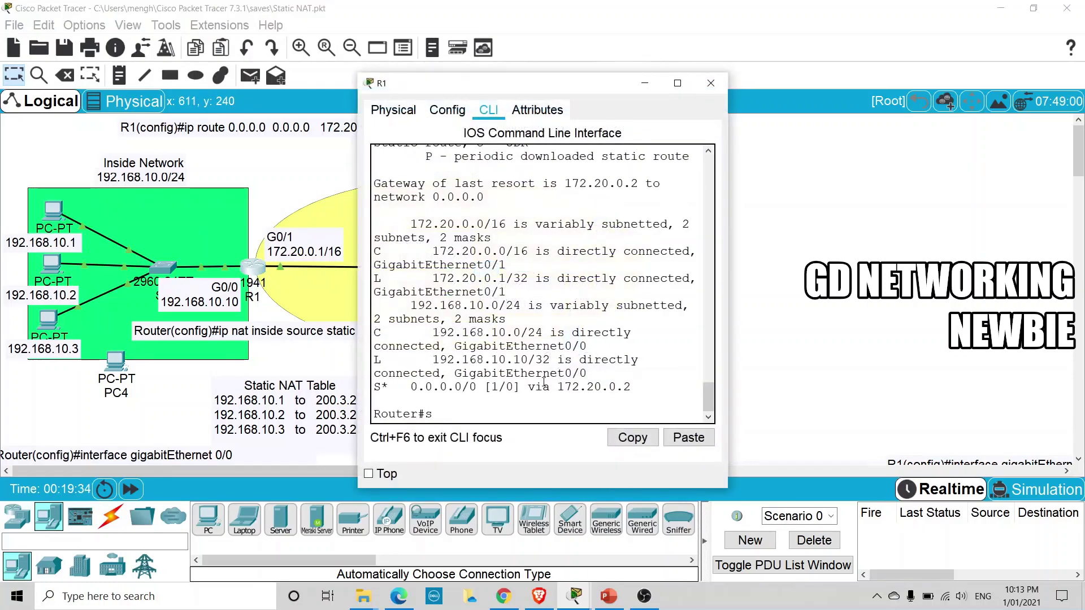
pyautogui.write('how ip na')
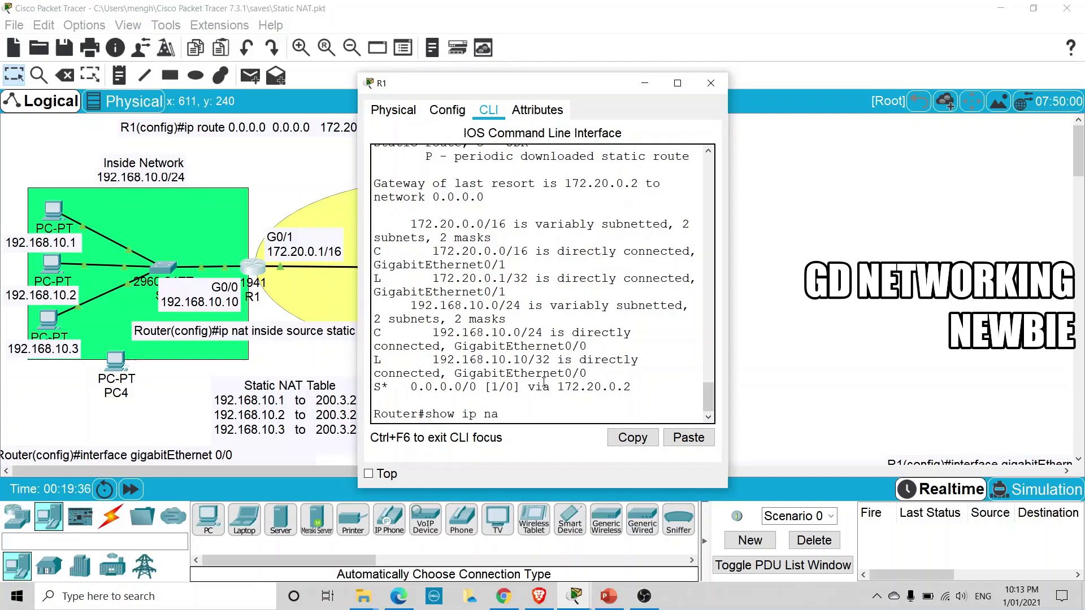
pyautogui.write('t t')
pyautogui.press('Tab')
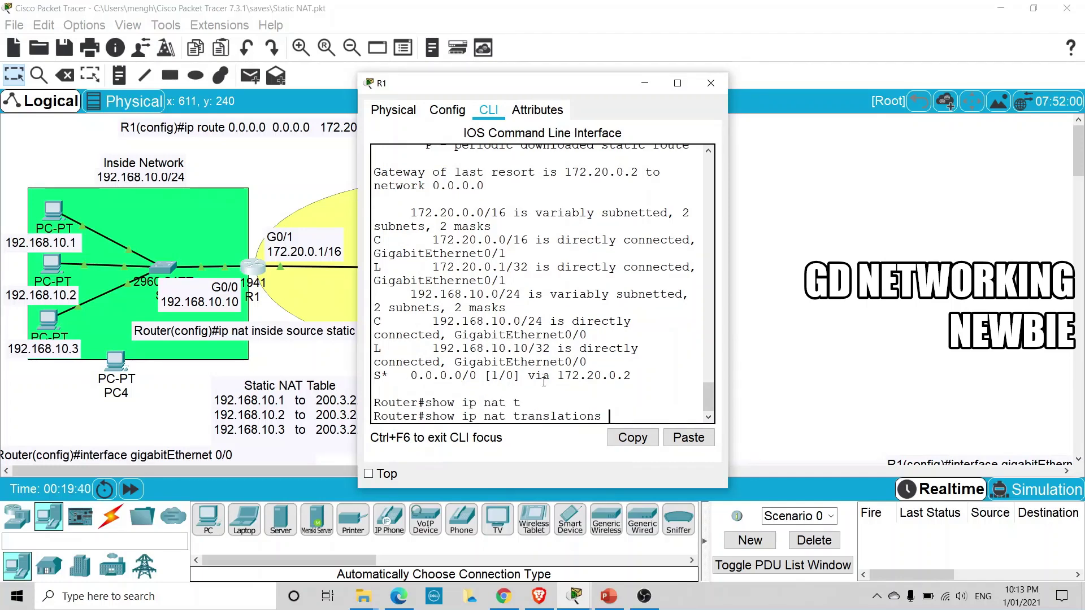
pyautogui.press('Return')
pyautogui.moveTo(359, 255); pyautogui.dragTo(59, 258)
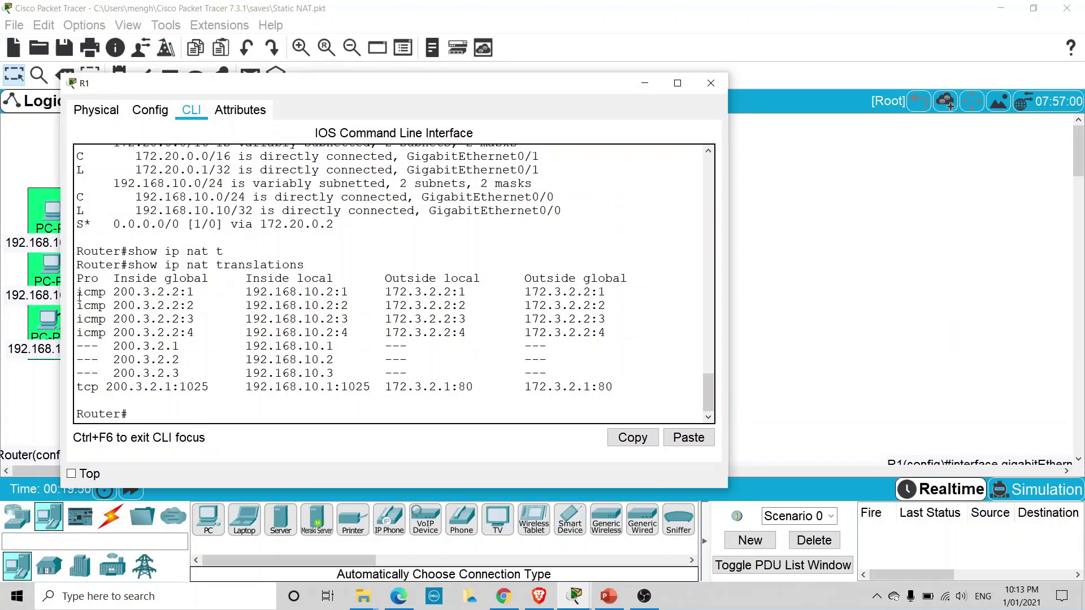
# - Examine the ICMP entries, their inside local address and the three static mappings in R1's NAT table, comparing them with the topology
pyautogui.moveTo(78, 292); pyautogui.dragTo(107, 292)
pyautogui.moveTo(333, 84); pyautogui.dragTo(486, 236)
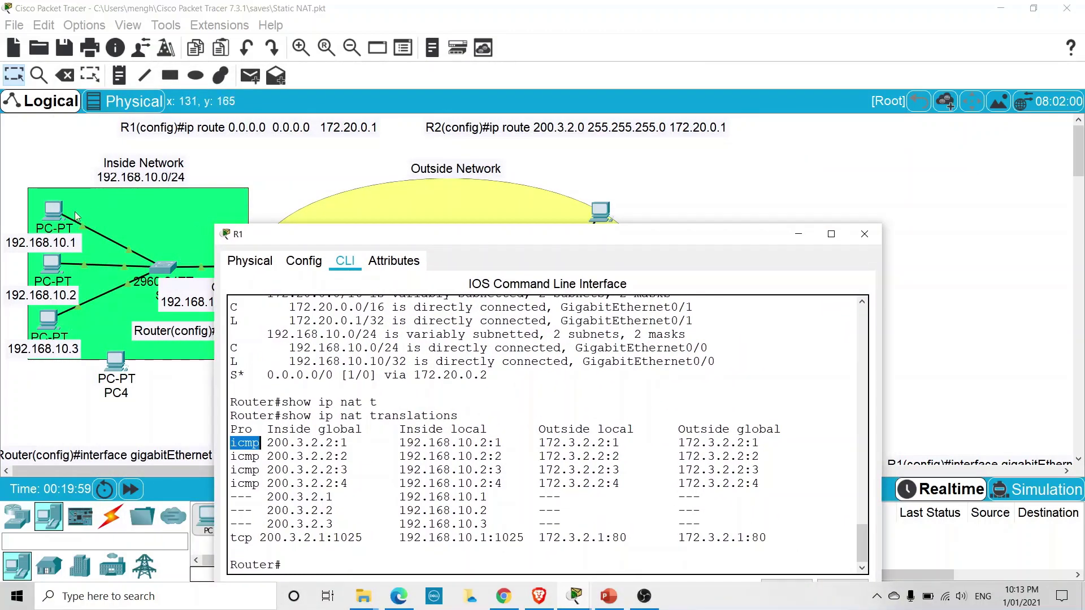
pyautogui.moveTo(447, 238); pyautogui.dragTo(263, 129)
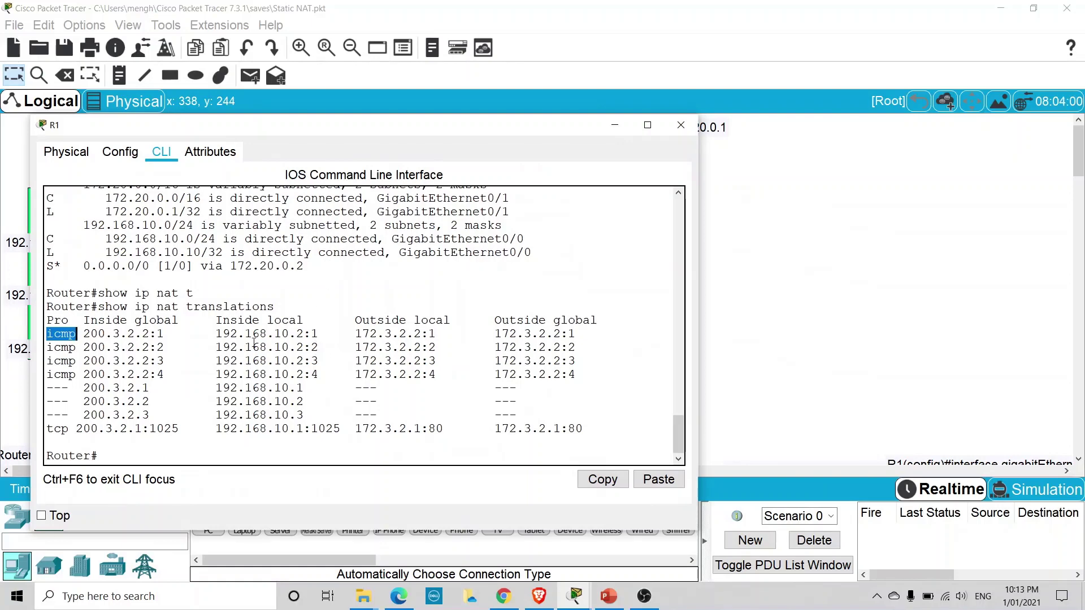
pyautogui.moveTo(218, 334); pyautogui.dragTo(292, 336)
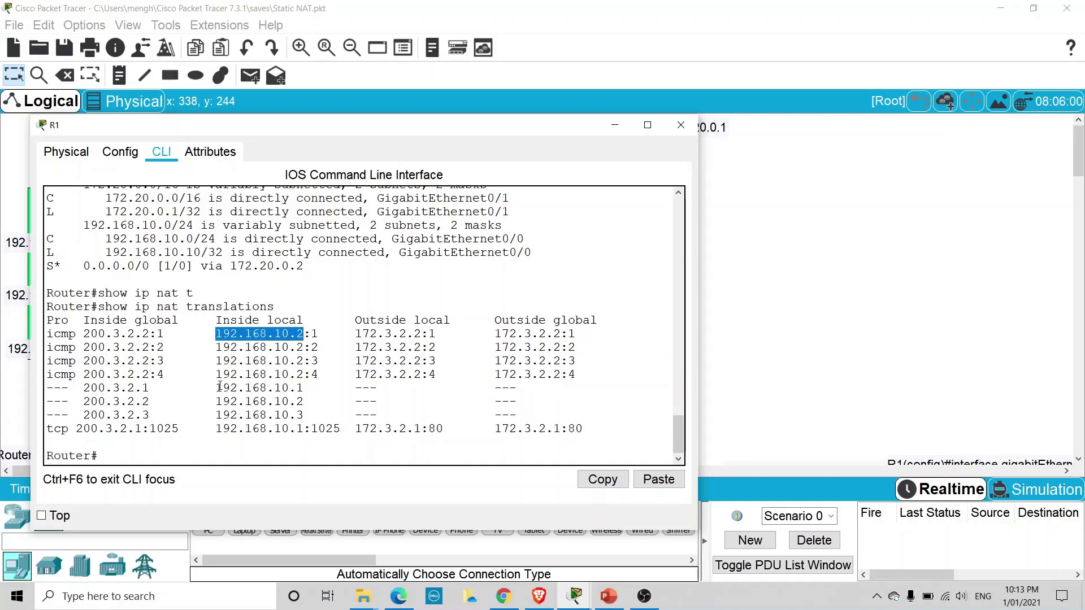
pyautogui.moveTo(218, 386); pyautogui.dragTo(298, 388)
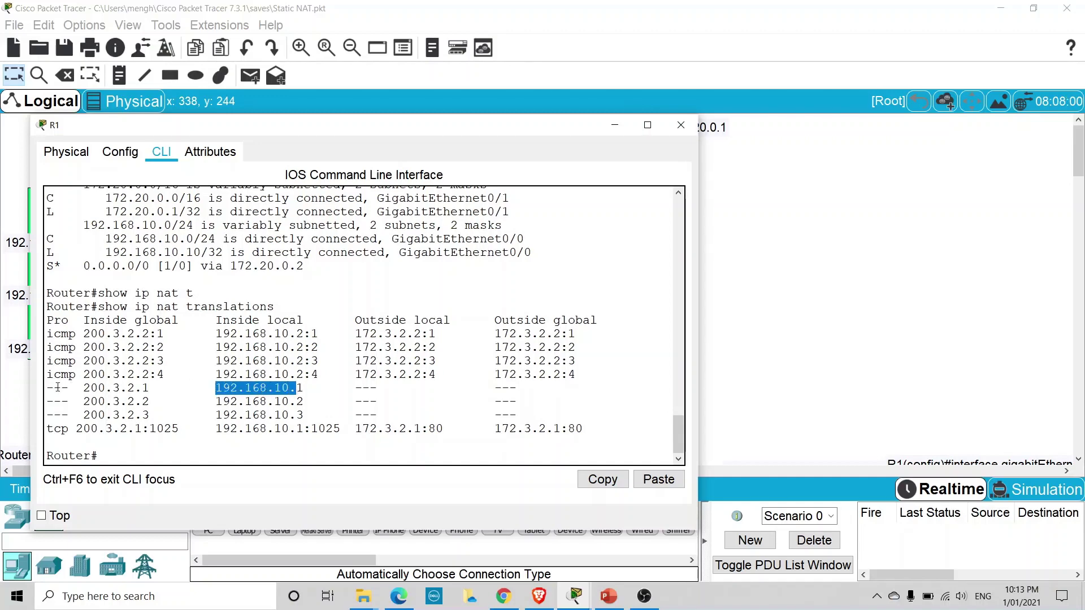
pyautogui.moveTo(57, 387); pyautogui.dragTo(529, 410)
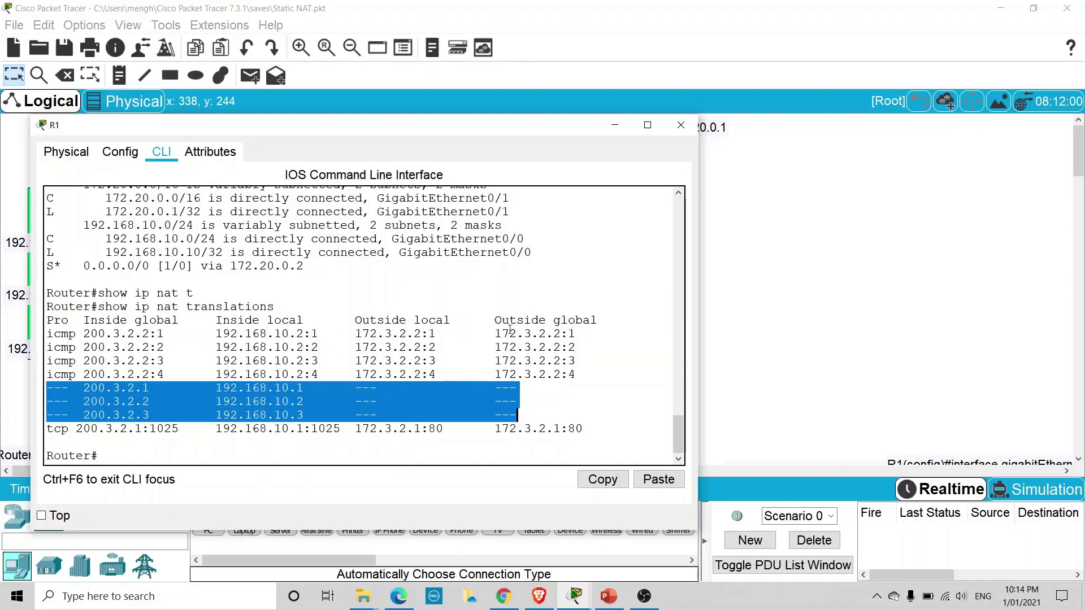
# - Trace the first ICMP translation through its inside local, inside global, outside local and outside global addresses, and put the R1 window away
pyautogui.click(195, 358)
pyautogui.moveTo(215, 338); pyautogui.dragTo(313, 333)
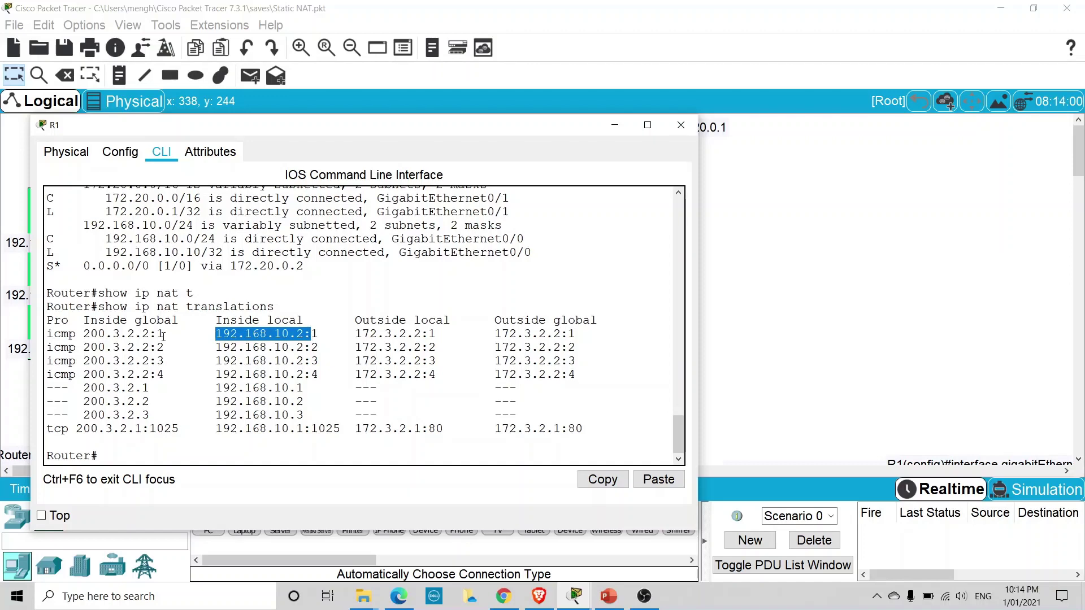
pyautogui.moveTo(164, 334); pyautogui.dragTo(87, 336)
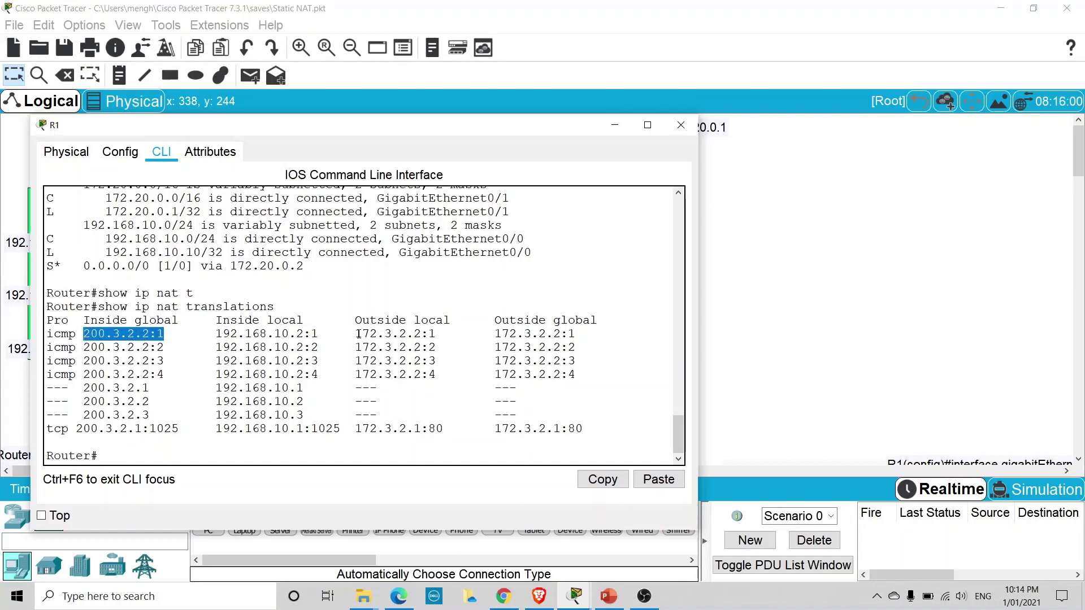
pyautogui.moveTo(358, 335); pyautogui.dragTo(421, 335)
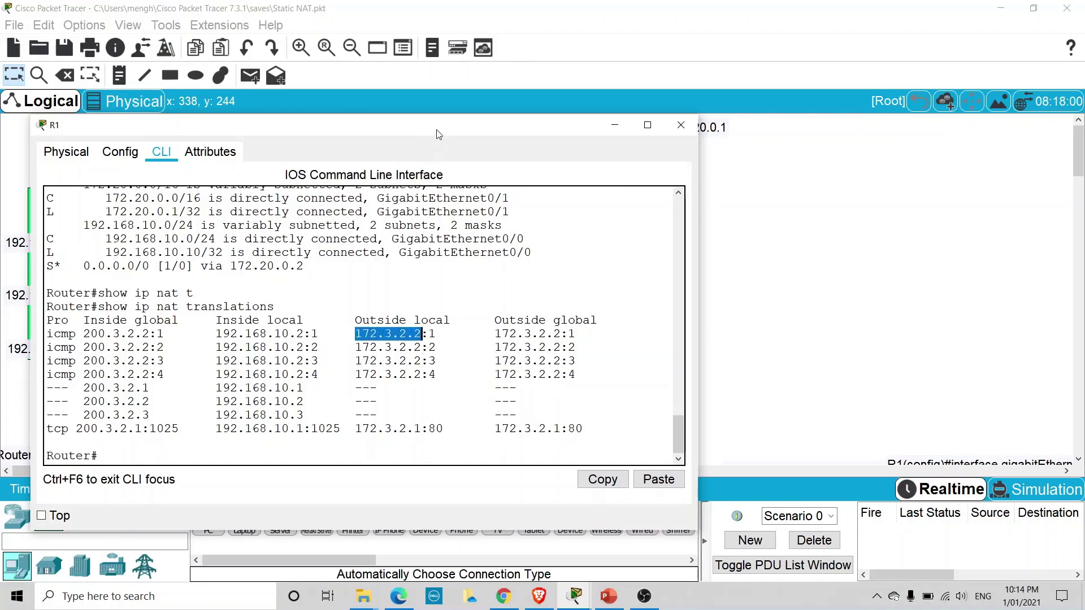
pyautogui.moveTo(438, 132); pyautogui.dragTo(399, 287)
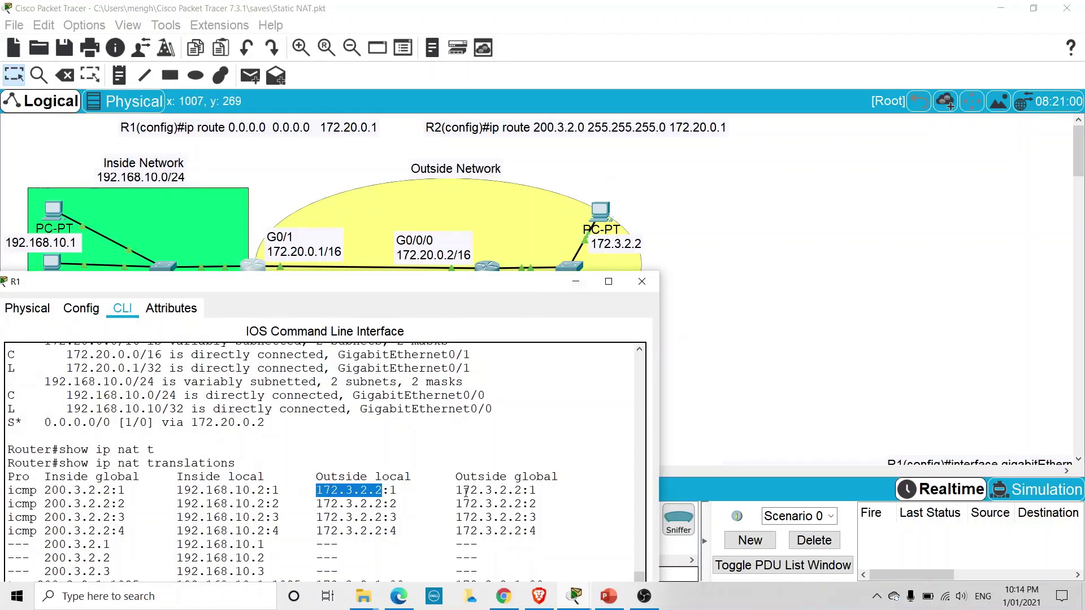
pyautogui.moveTo(456, 490); pyautogui.dragTo(524, 489)
pyautogui.moveTo(480, 293); pyautogui.dragTo(532, 239)
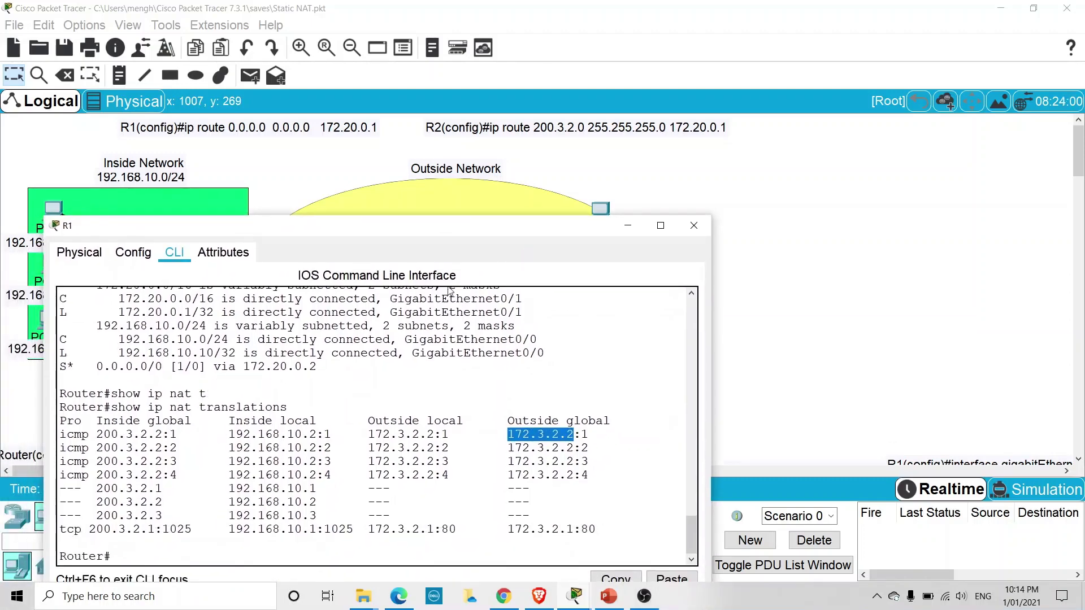
pyautogui.click(623, 227)
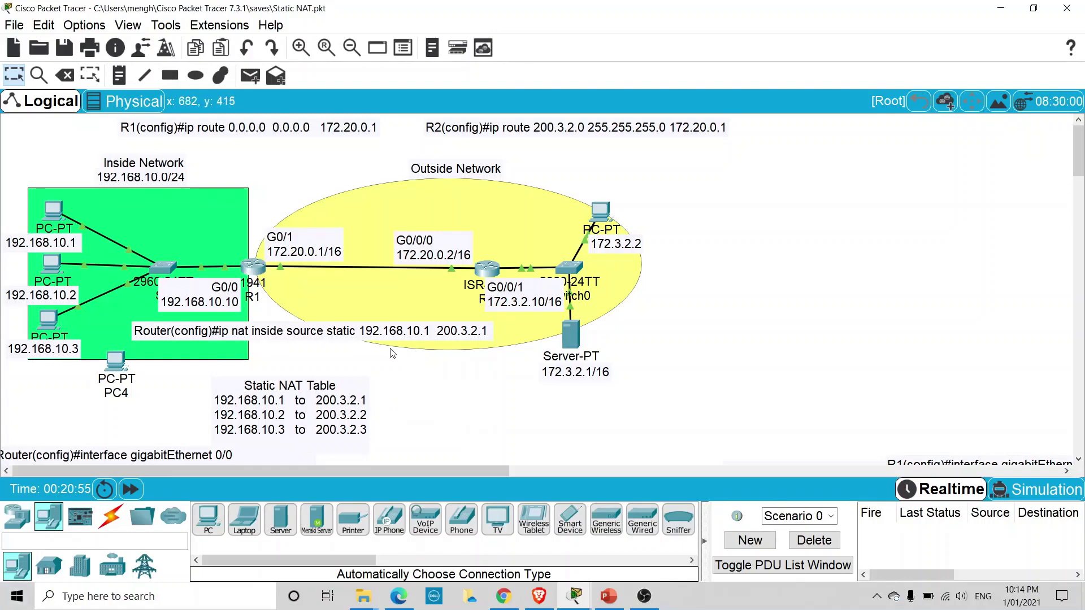
# - Close the Web Browser on PC0 (192.168.10.1) and switch the network to Simulation mode
pyautogui.click(57, 229)
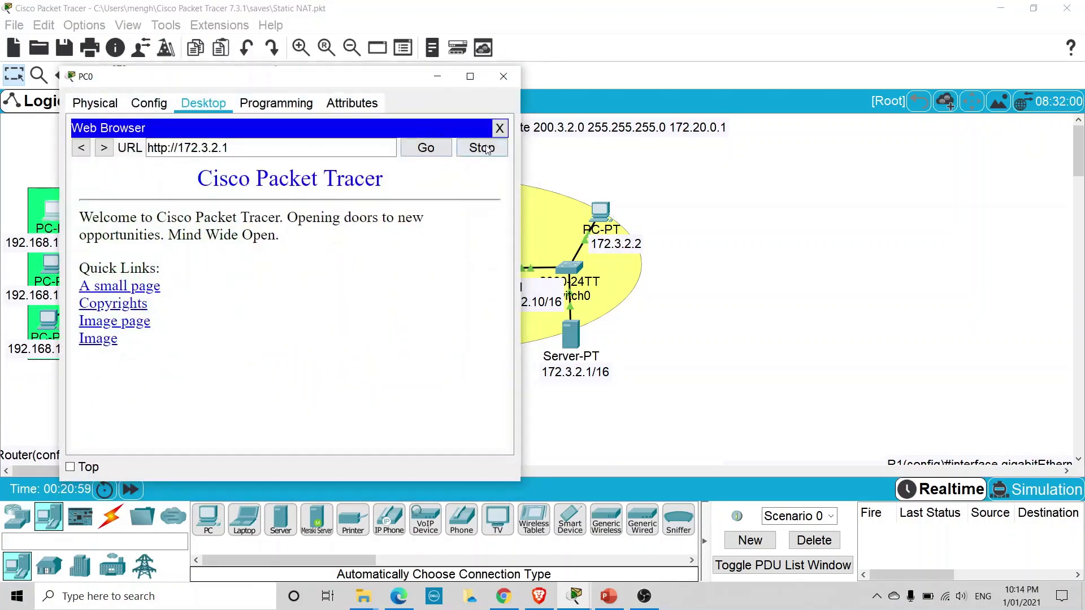
pyautogui.click(499, 129)
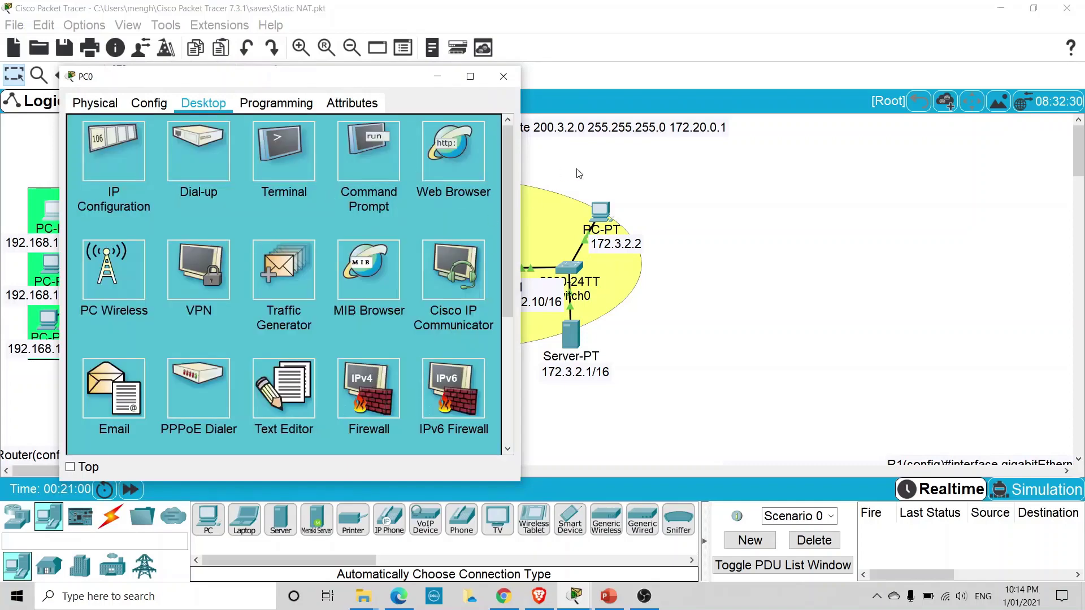
pyautogui.click(1037, 489)
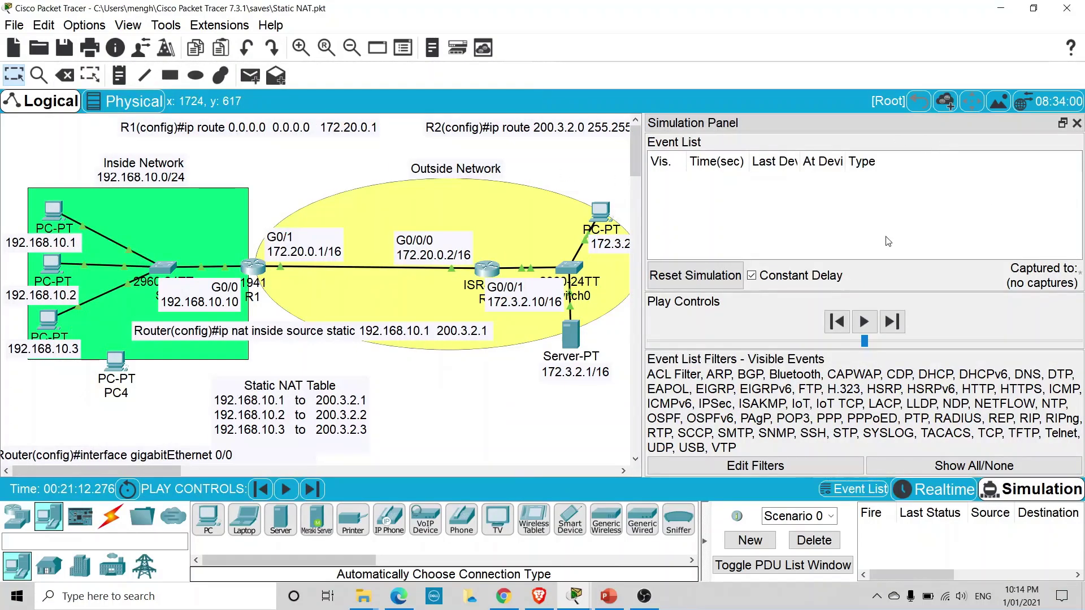
# - Clear all event types from the simulation's event list filters and enable only HTTP
pyautogui.click(988, 473)
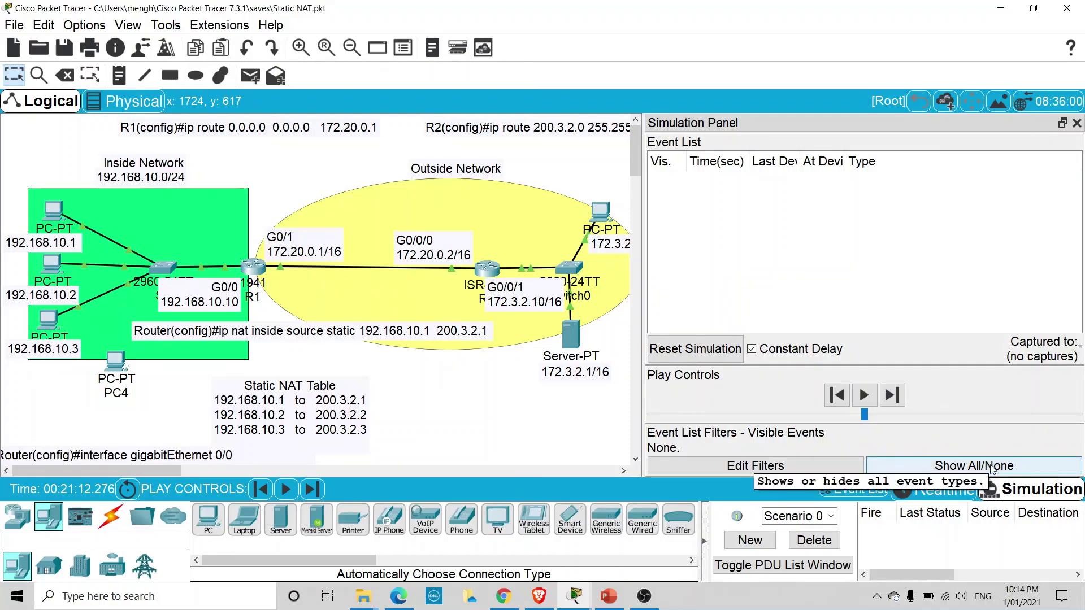
pyautogui.click(755, 466)
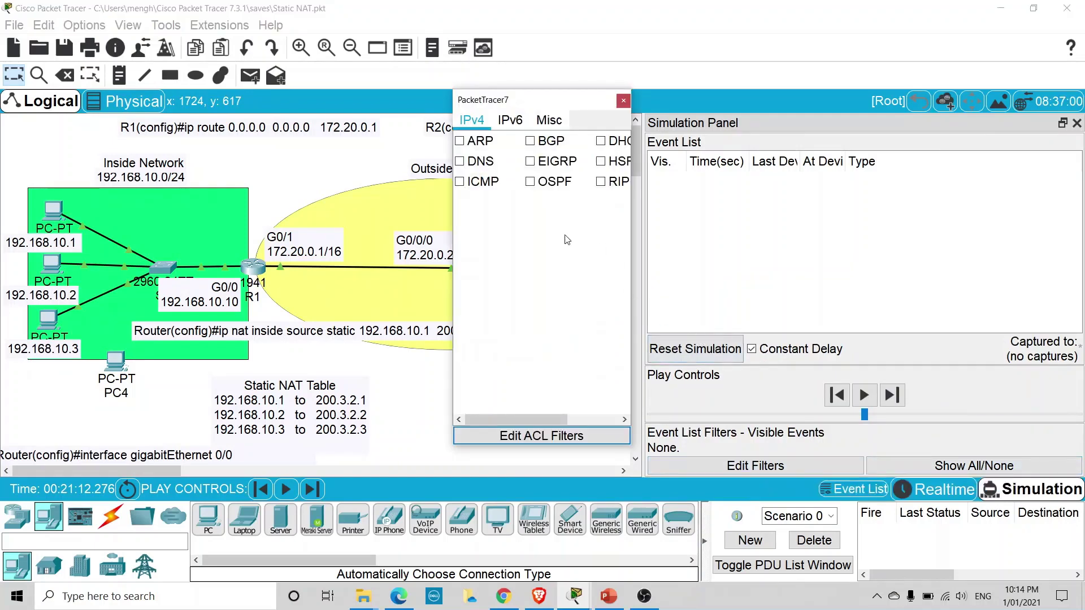
pyautogui.click(549, 120)
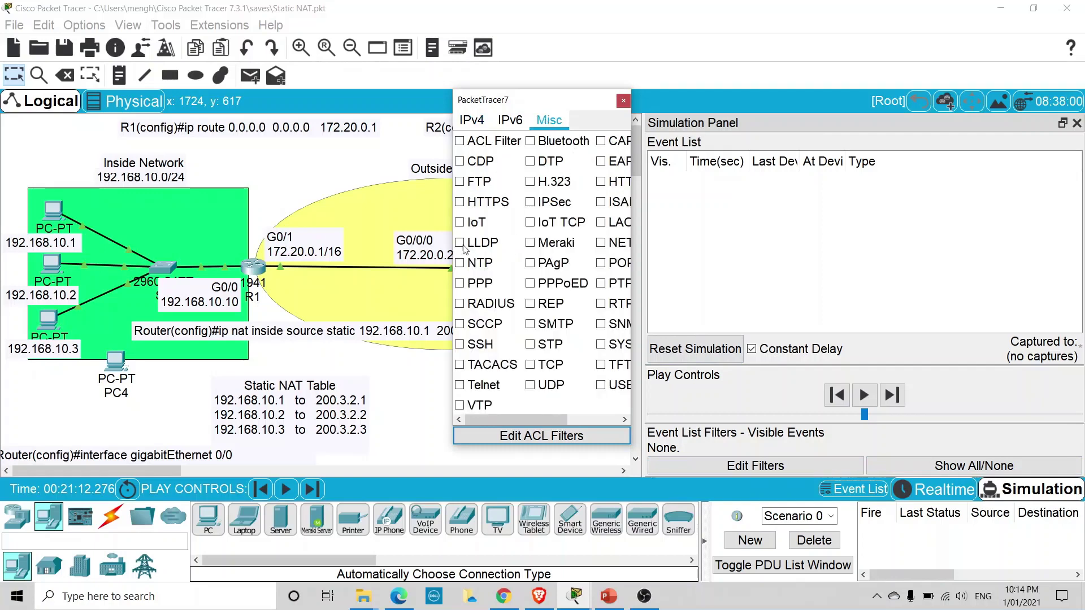
pyautogui.moveTo(449, 243); pyautogui.dragTo(308, 243)
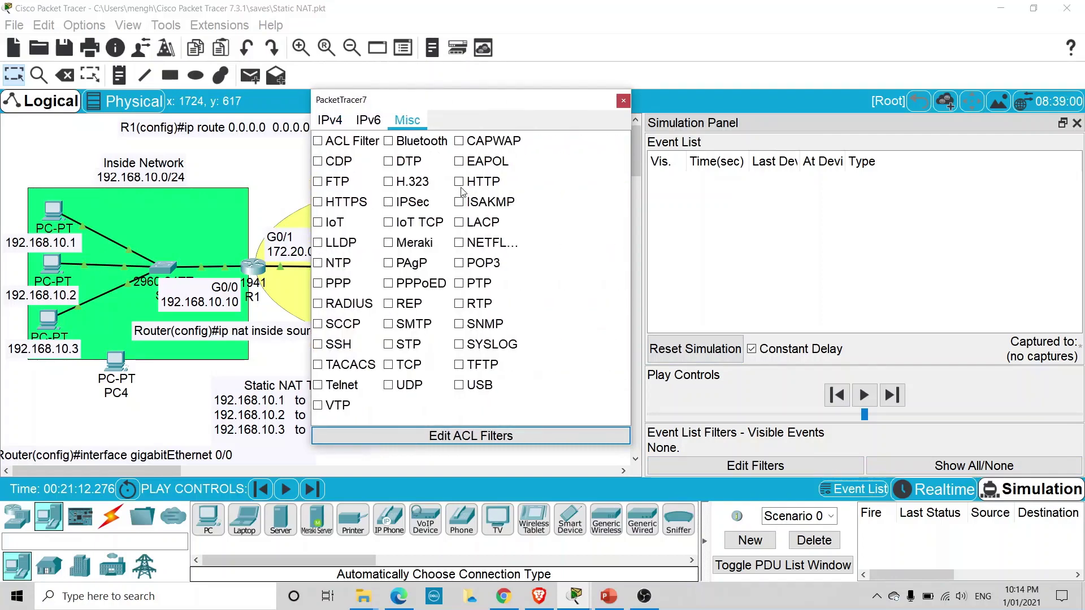
pyautogui.click(460, 183)
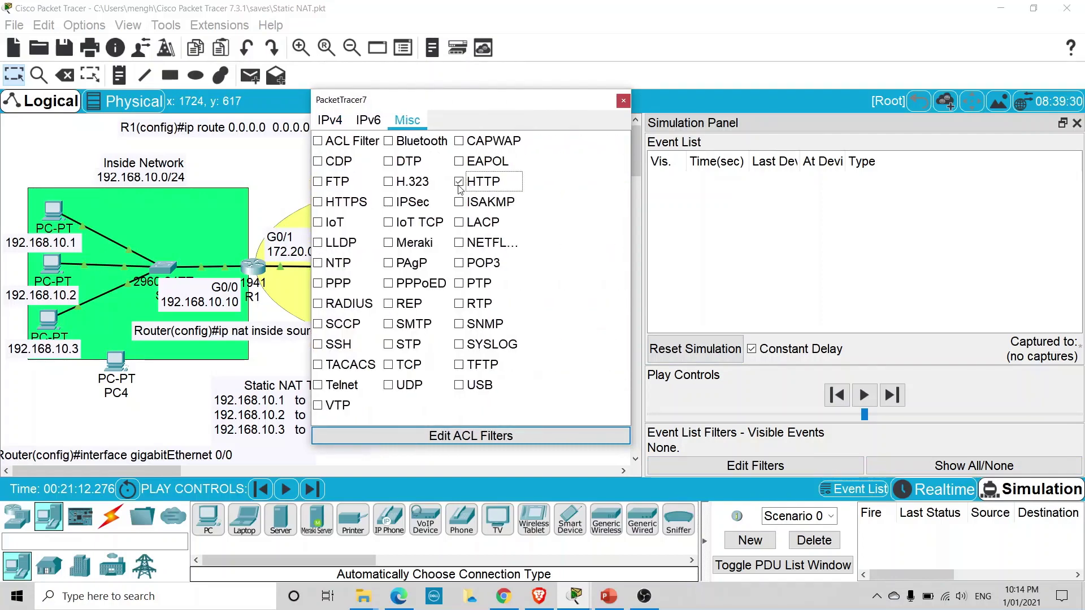
pyautogui.click(621, 102)
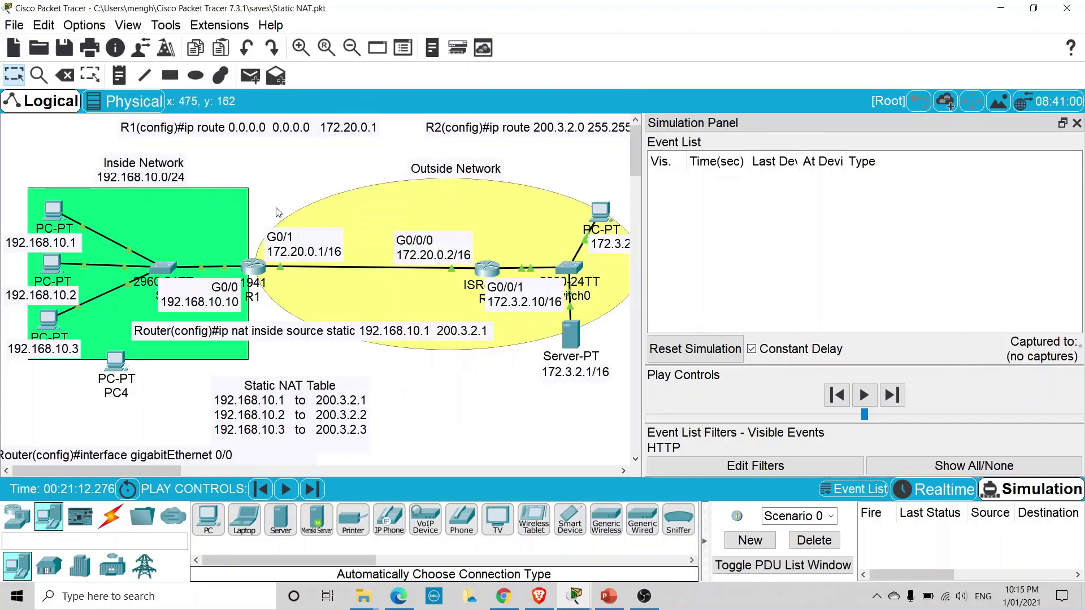
# - Request the server page at 172.3.2.1 from PC0's Web Browser and advance the simulation to capture the HTTP packet
pyautogui.click(54, 210)
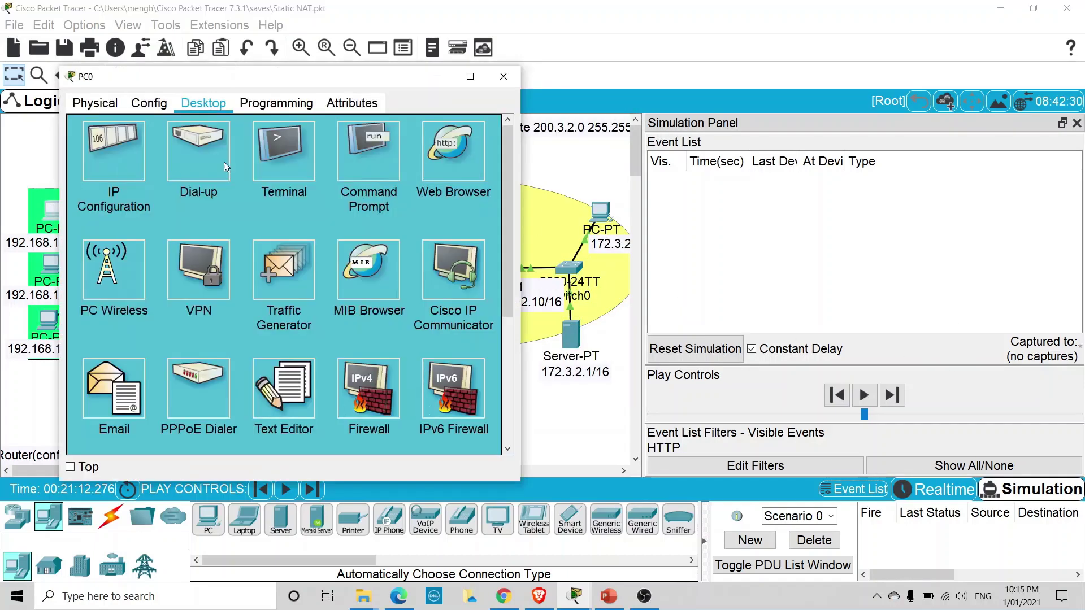
pyautogui.click(482, 149)
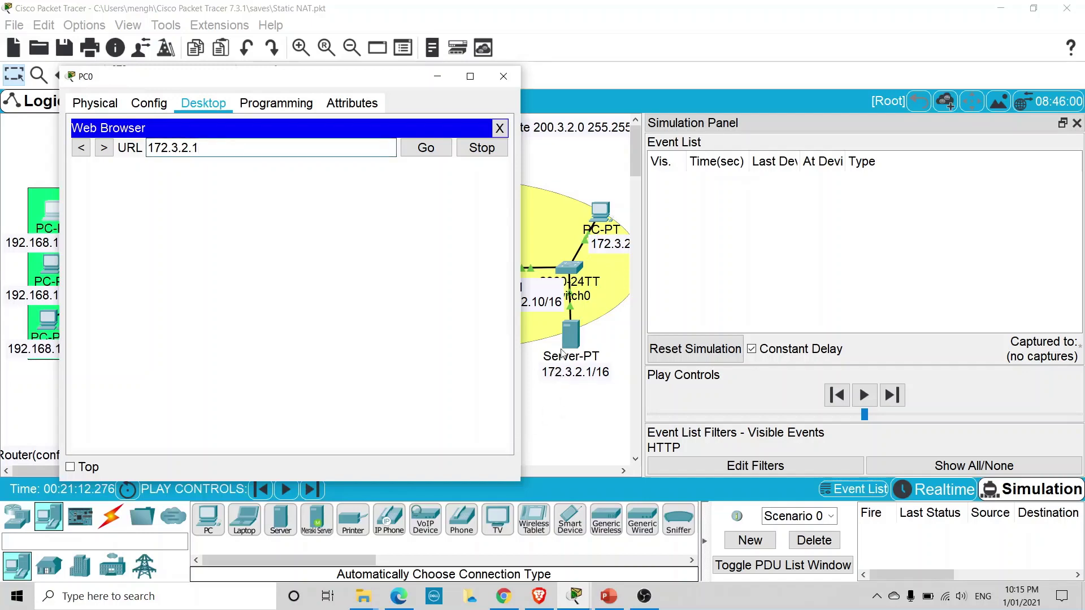
pyautogui.click(424, 149)
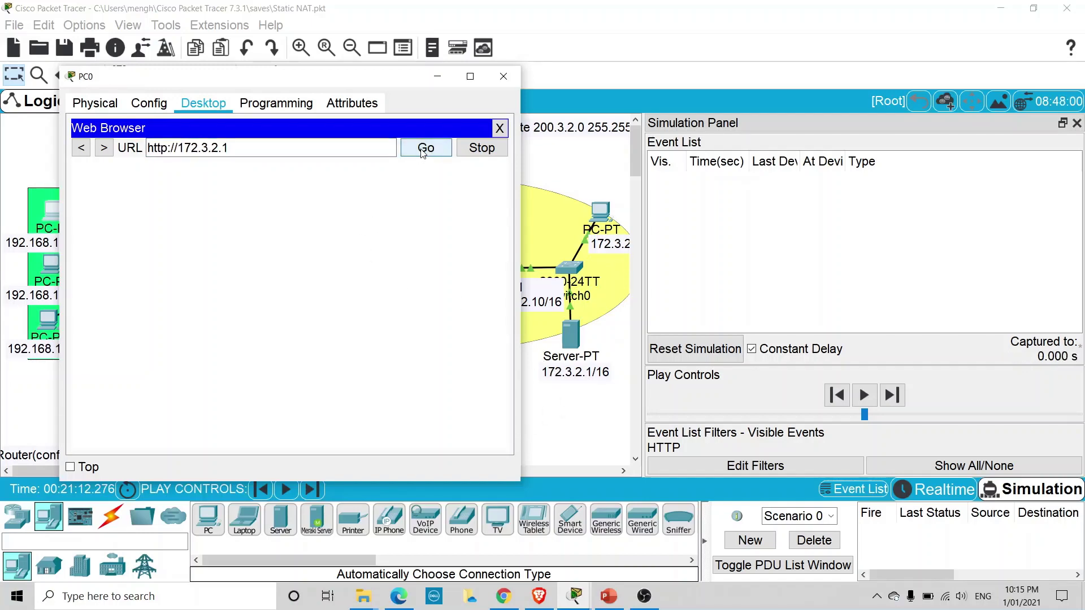
pyautogui.click(893, 396)
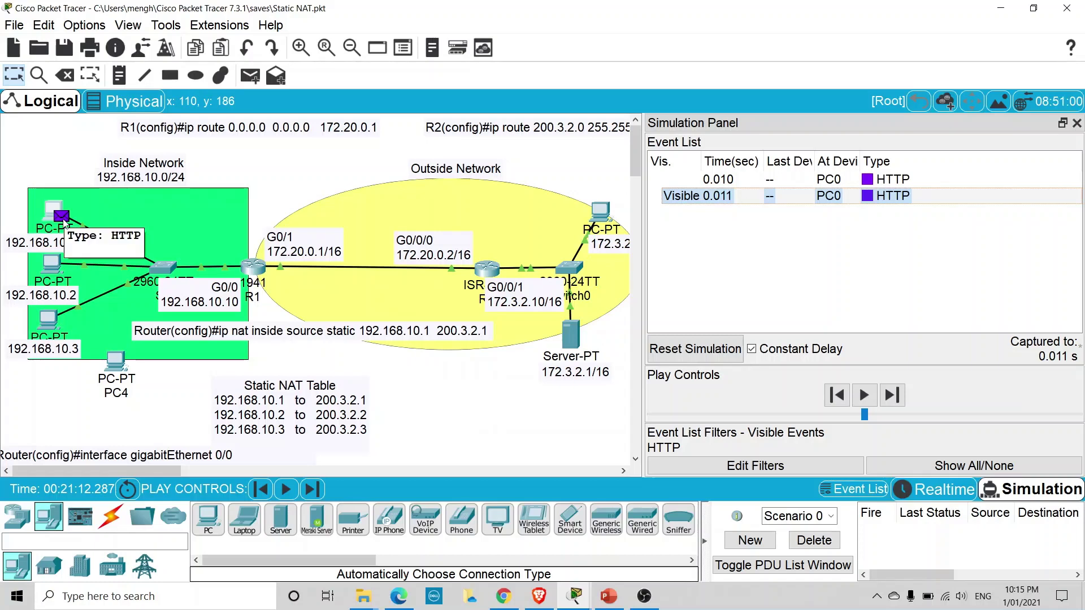
# - Inspect the outbound PDU details of the HTTP packet at PC0, widening the window and highlighting the source IP address
pyautogui.moveTo(65, 221)
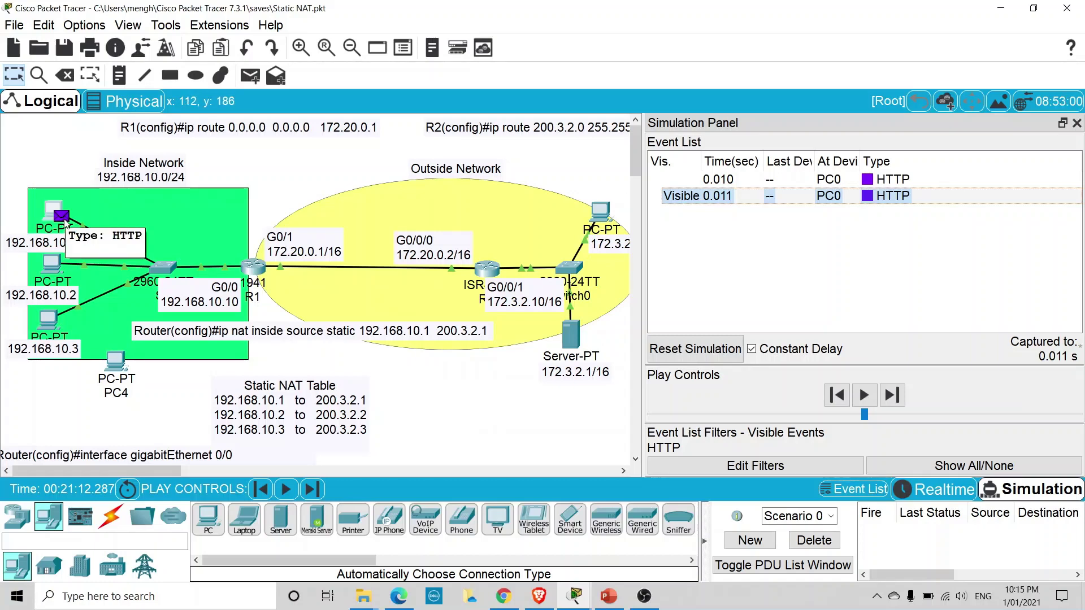
pyautogui.click(63, 218)
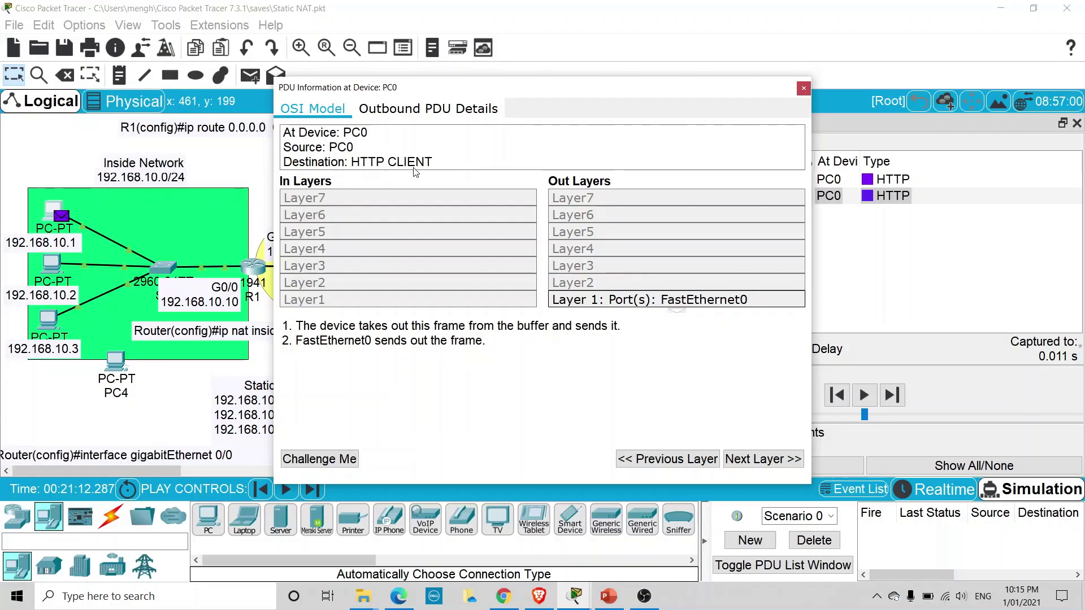
pyautogui.click(404, 110)
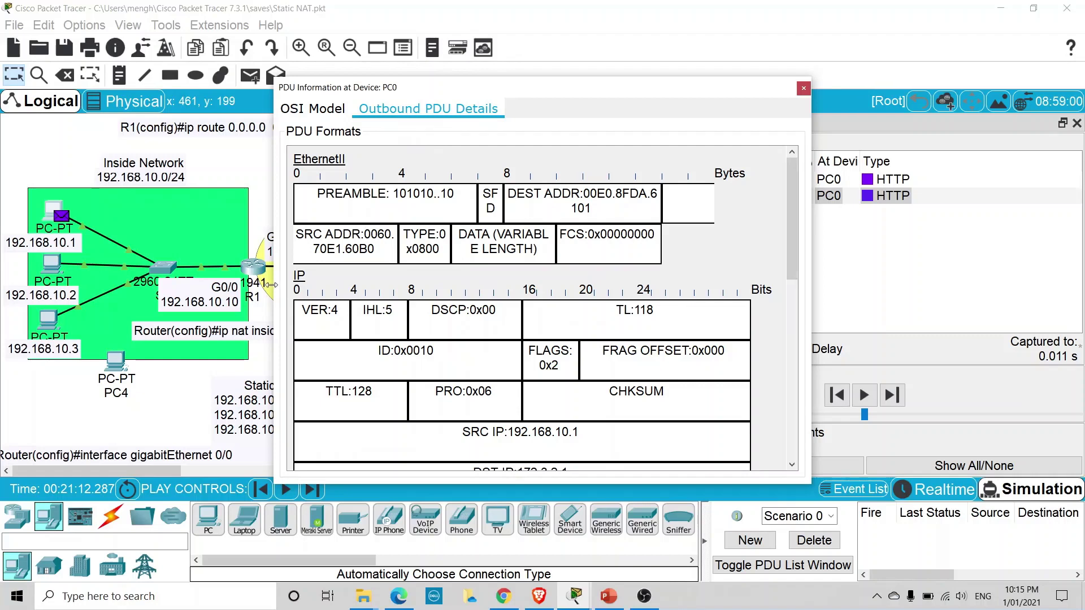
pyautogui.moveTo(271, 284); pyautogui.dragTo(184, 285)
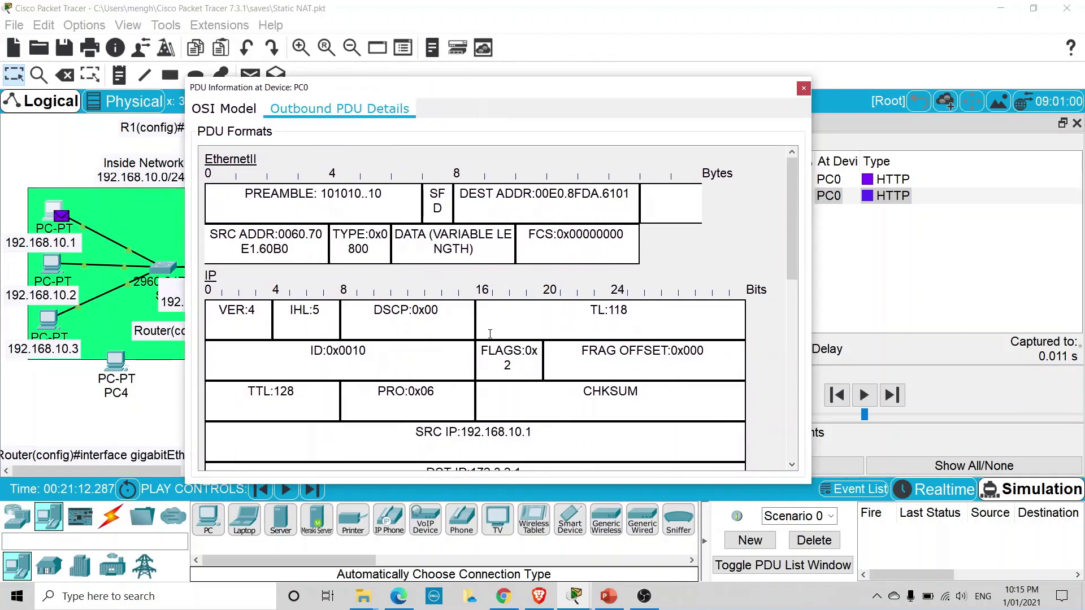
pyautogui.moveTo(462, 432); pyautogui.dragTo(533, 433)
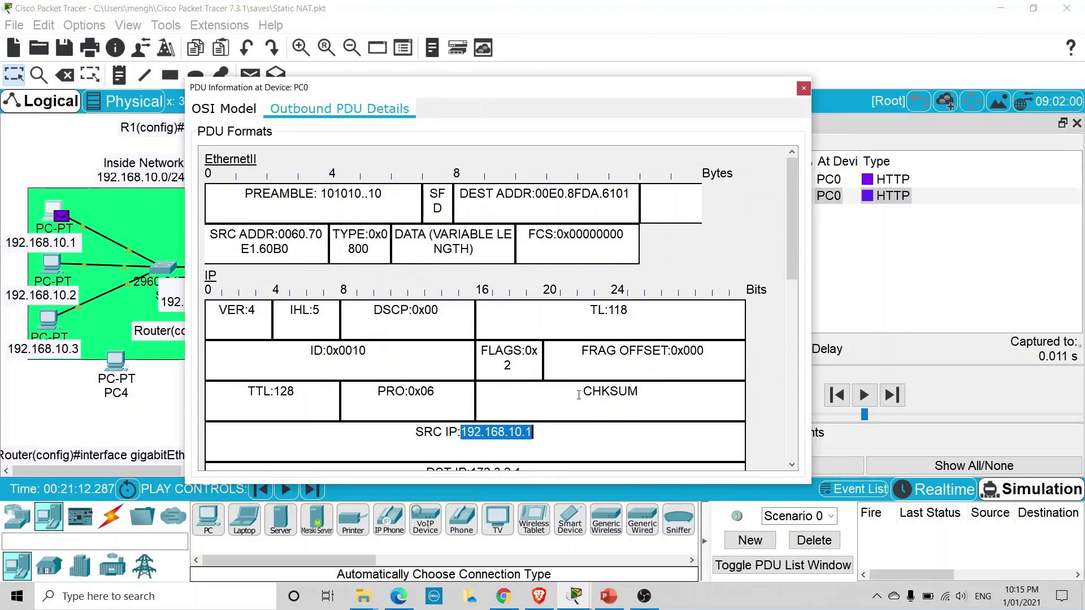
# - Highlight the destination IP address in the HTTP packet's outbound PDU details at PC0, and close the PDU information
pyautogui.scroll(-3, 598, 371)
pyautogui.moveTo(470, 404); pyautogui.dragTo(523, 405)
pyautogui.click(804, 88)
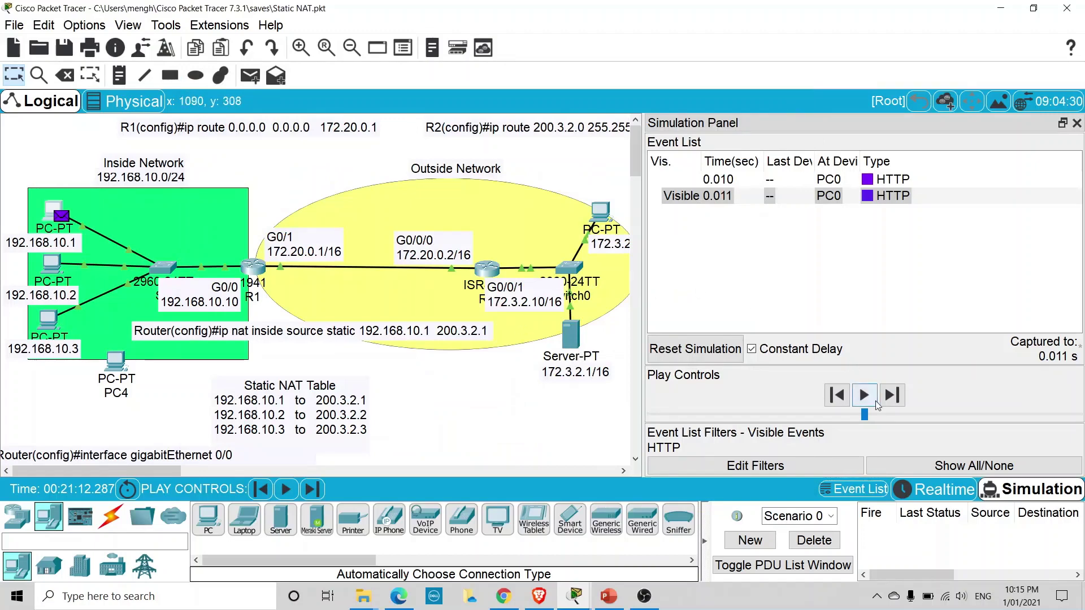
# - Advance the simulation by two events to bring the HTTP packet to R1, and open its PDU information there
pyautogui.click(893, 402)
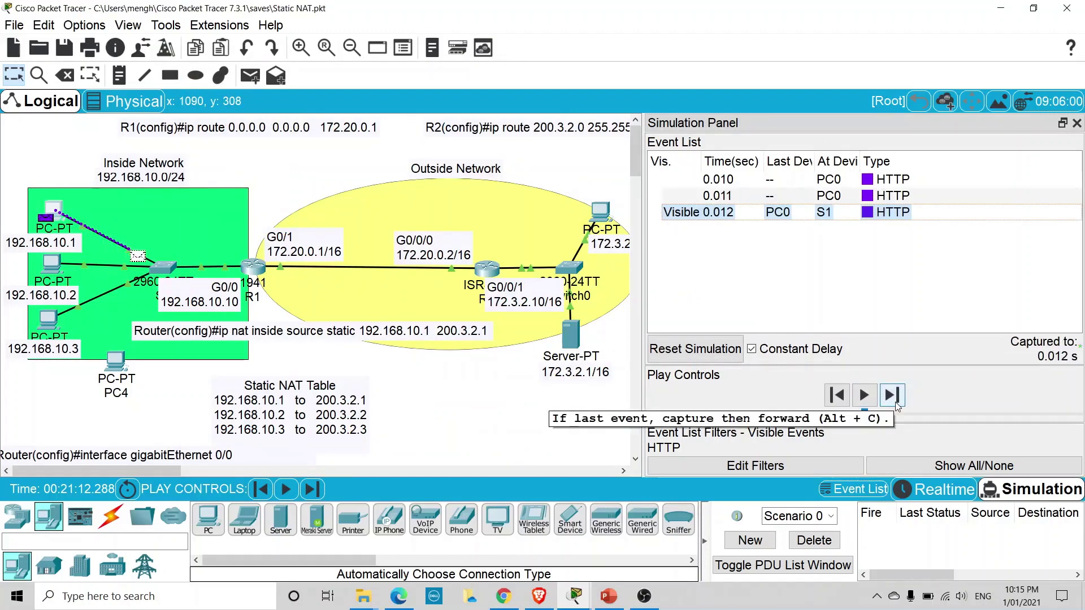
pyautogui.click(896, 404)
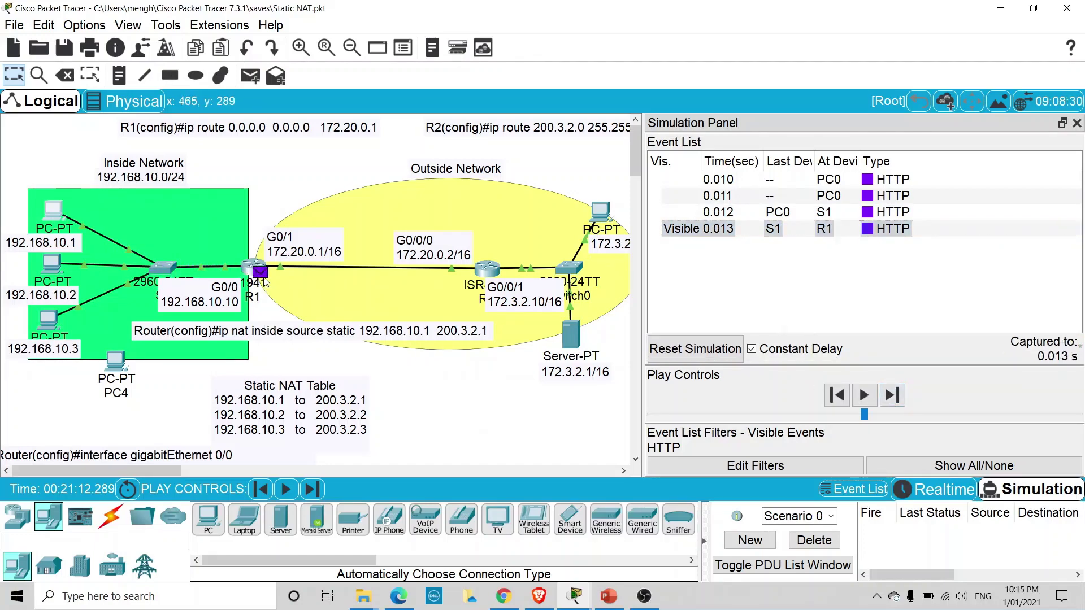
pyautogui.click(263, 282)
pyautogui.moveTo(552, 77); pyautogui.dragTo(476, 81)
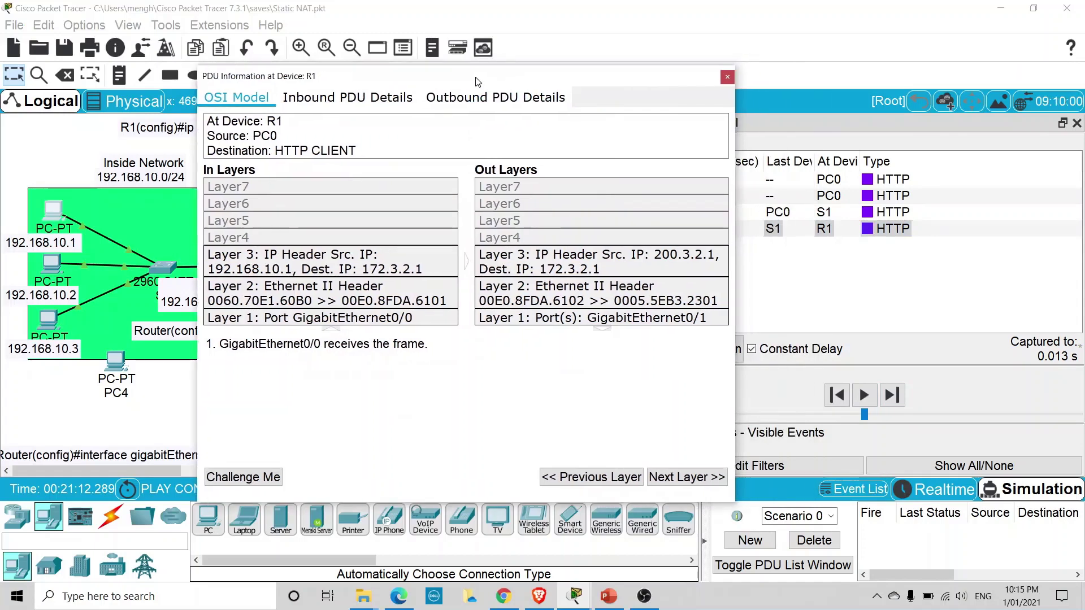
# - Examine the packet's inbound PDU details at R1, highlighting the source and destination IP addresses
pyautogui.click(341, 100)
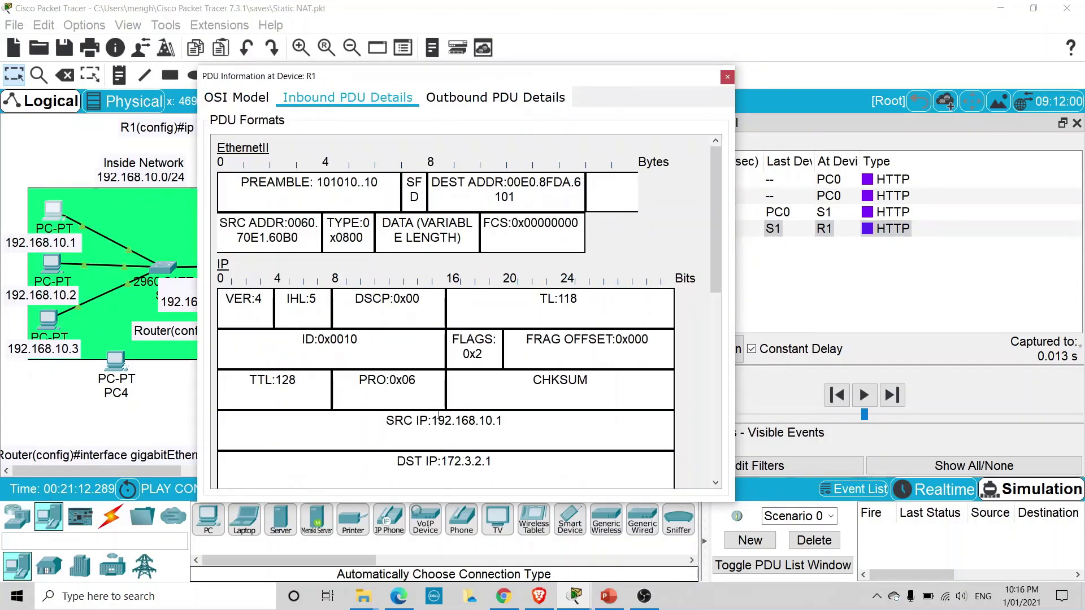
pyautogui.moveTo(431, 420); pyautogui.dragTo(507, 420)
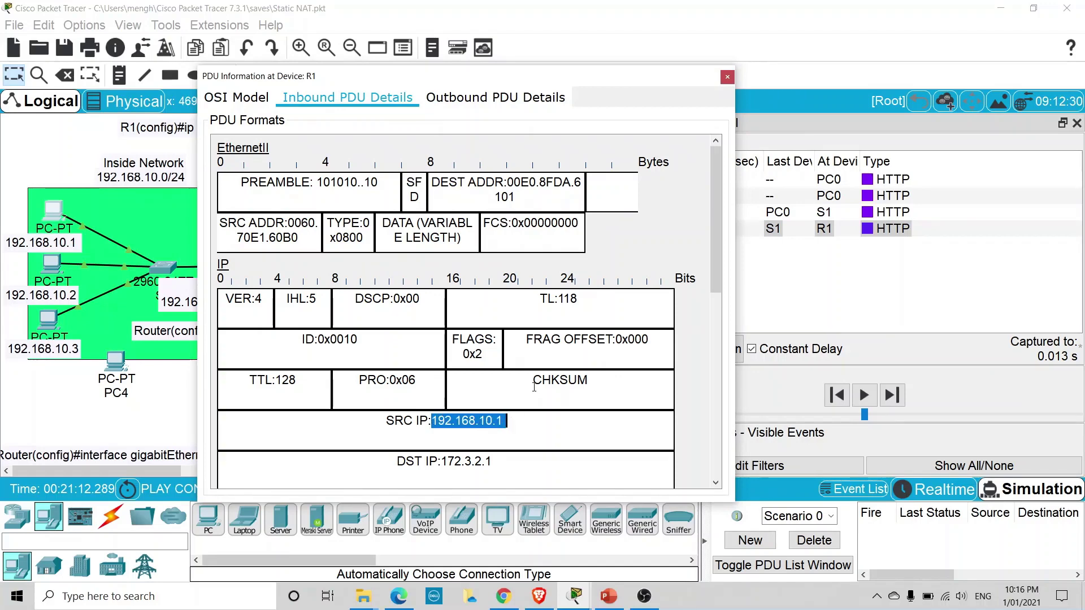
pyautogui.scroll(-2, 508, 420)
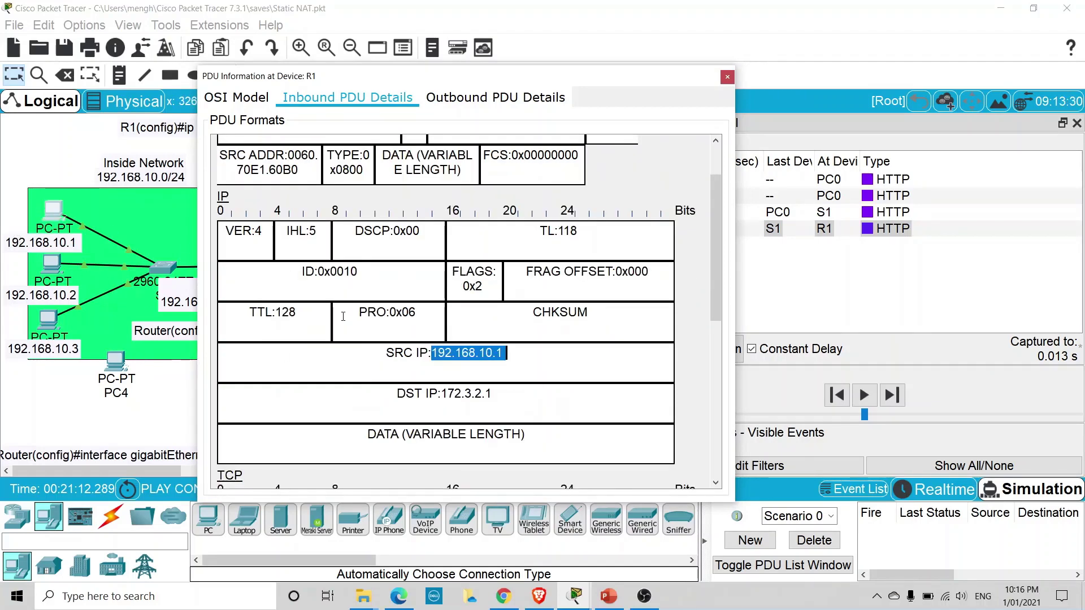
pyautogui.moveTo(442, 394); pyautogui.dragTo(499, 393)
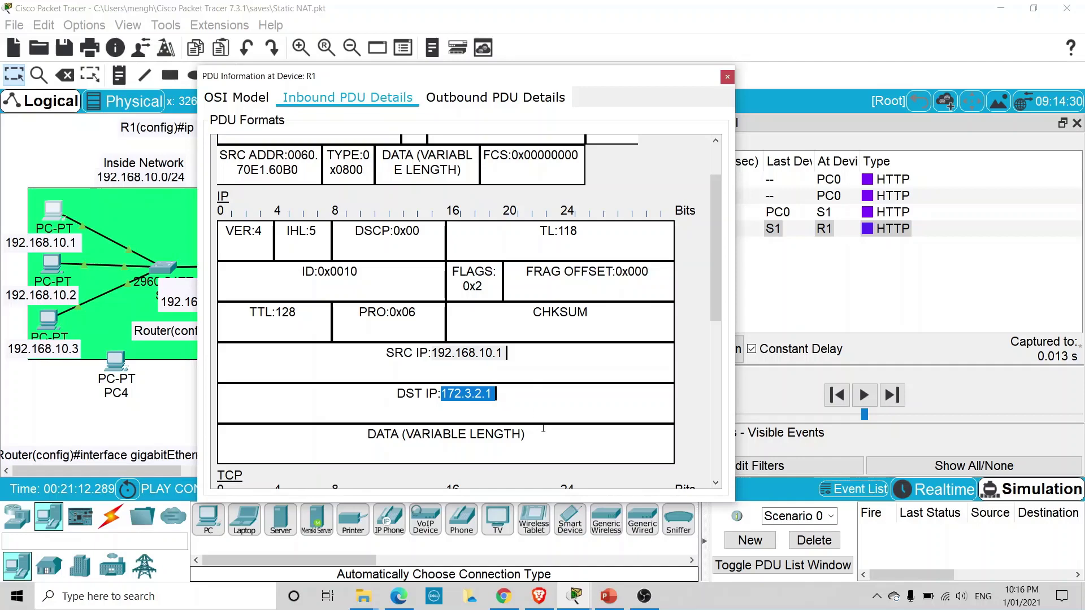
# - Examine the packet's outbound PDU details at R1, highlighting the translated source IP address, and close the PDU information
pyautogui.click(495, 100)
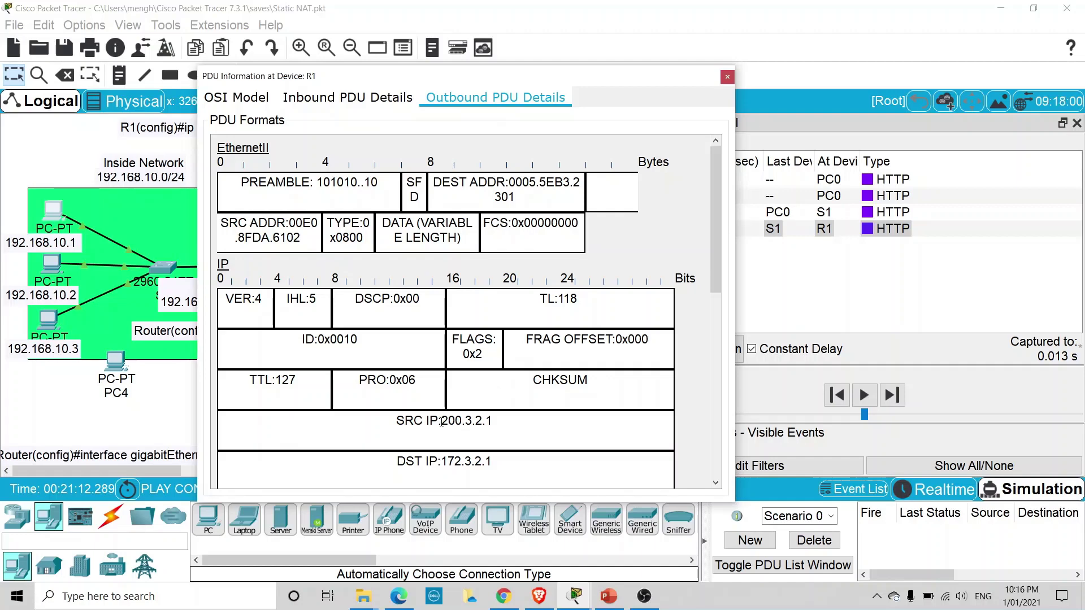
pyautogui.moveTo(441, 422); pyautogui.dragTo(502, 422)
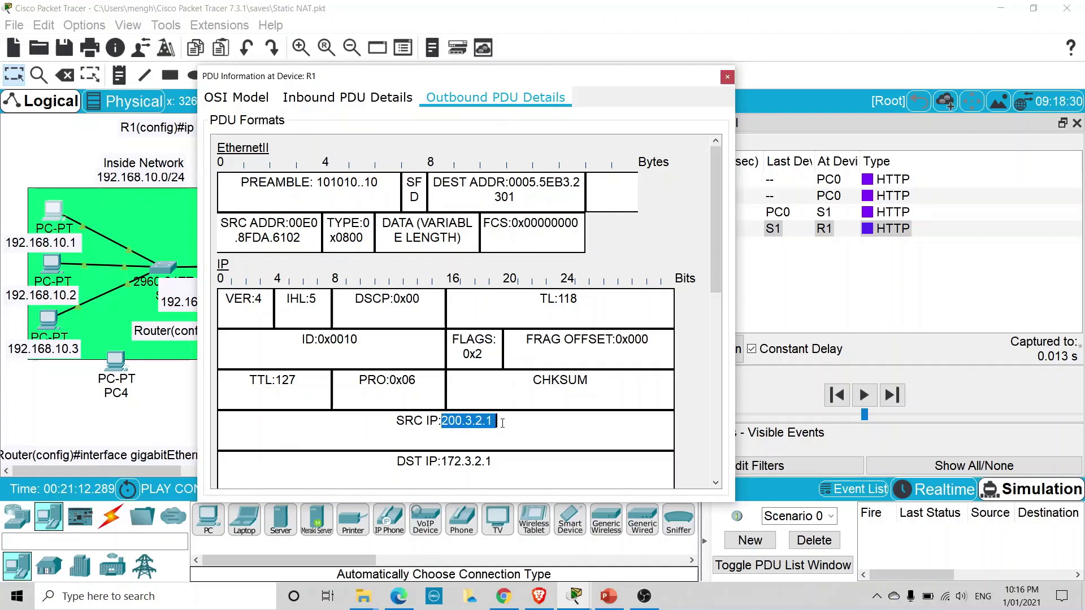
pyautogui.click(392, 109)
pyautogui.click(471, 101)
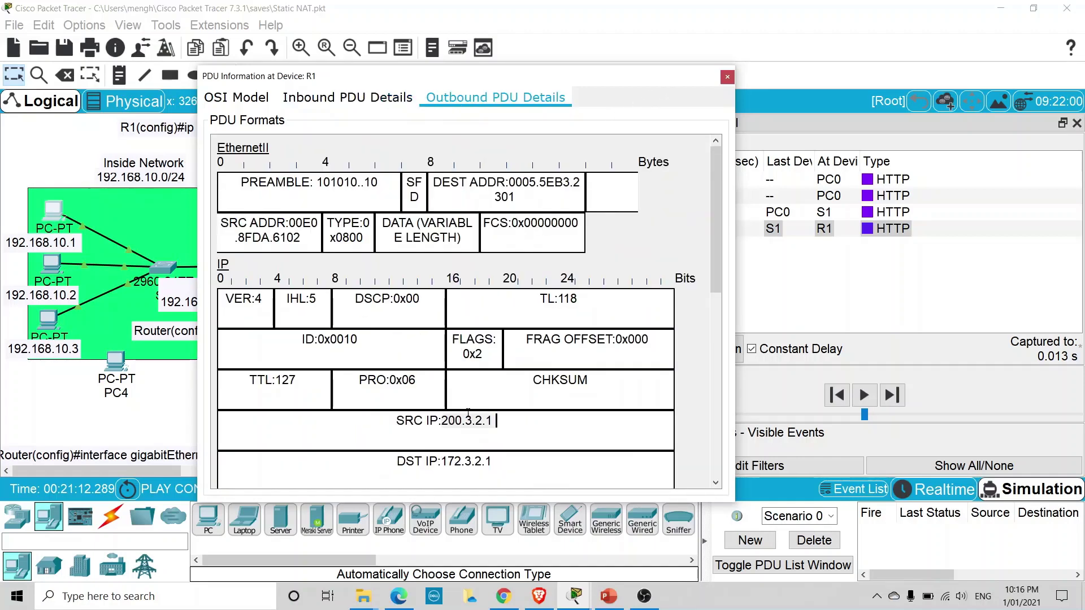
pyautogui.click(726, 78)
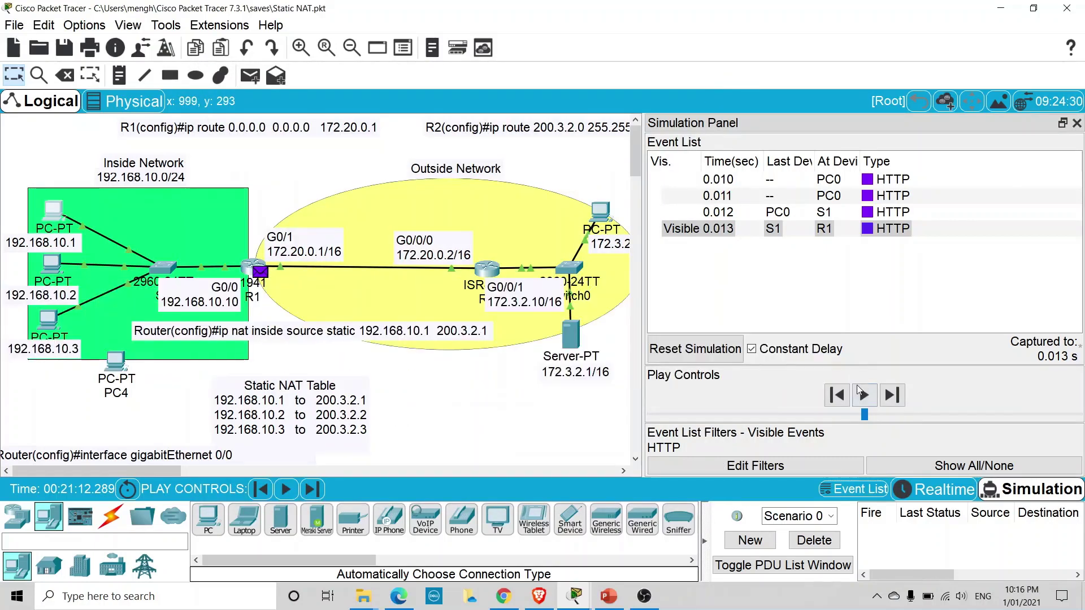
# - Advance the simulation by one event to forward the HTTP packet from R1 to R2
pyautogui.click(891, 394)
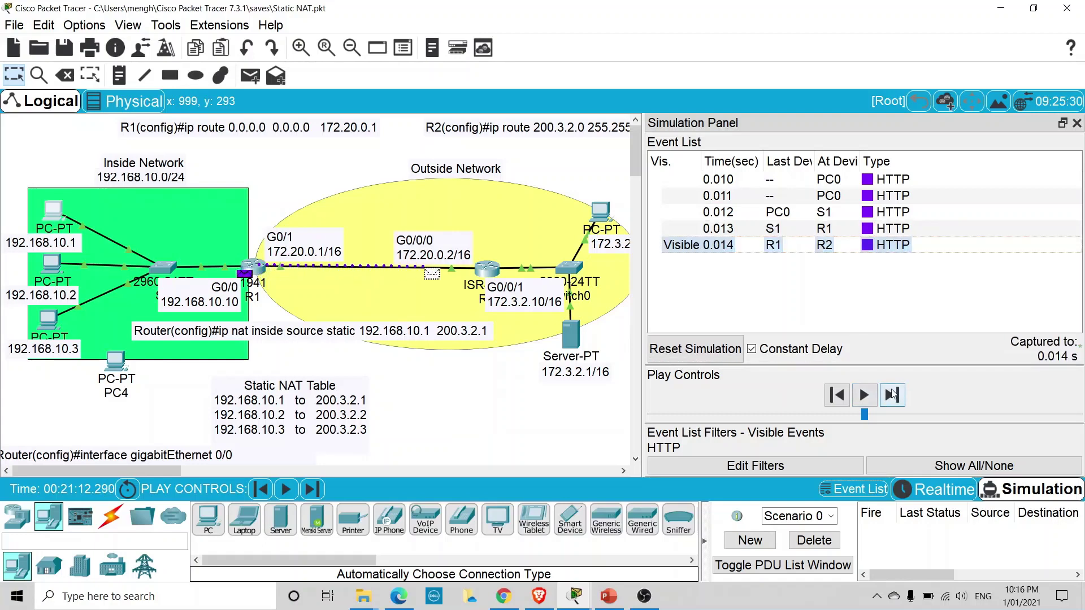